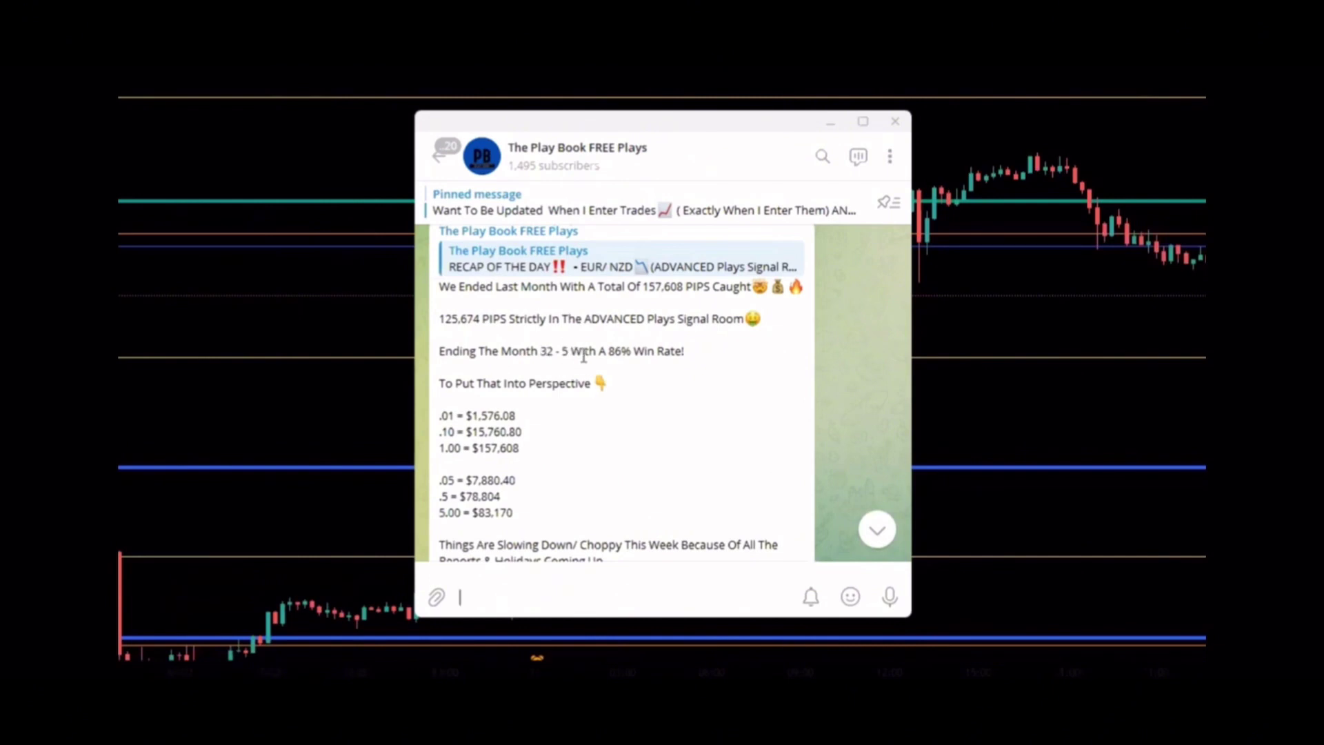
Jump to the quoted Last Quarter recap post claiming 341,731 pips and an 88% win rate
click(562, 263)
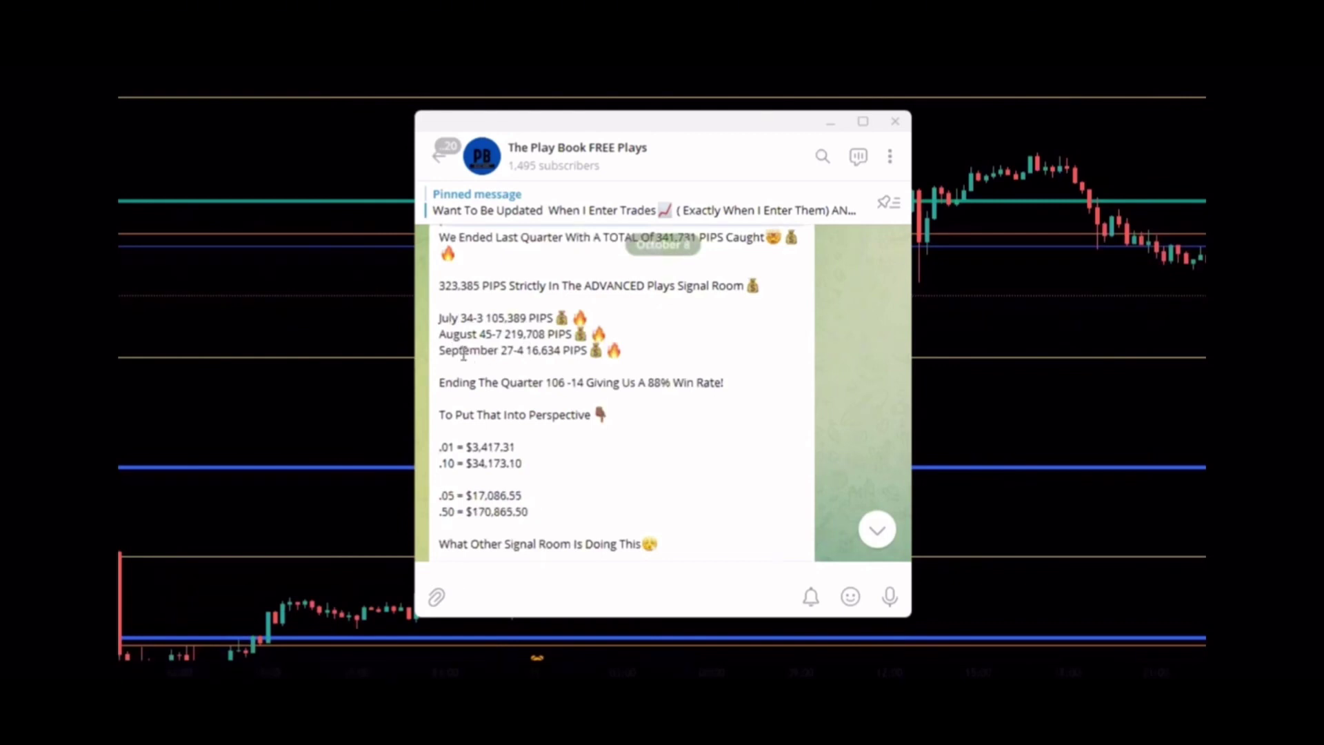
Follow the quoted reply back to the July GBP/NZD sell signal
scroll(499, 344, up, 1)
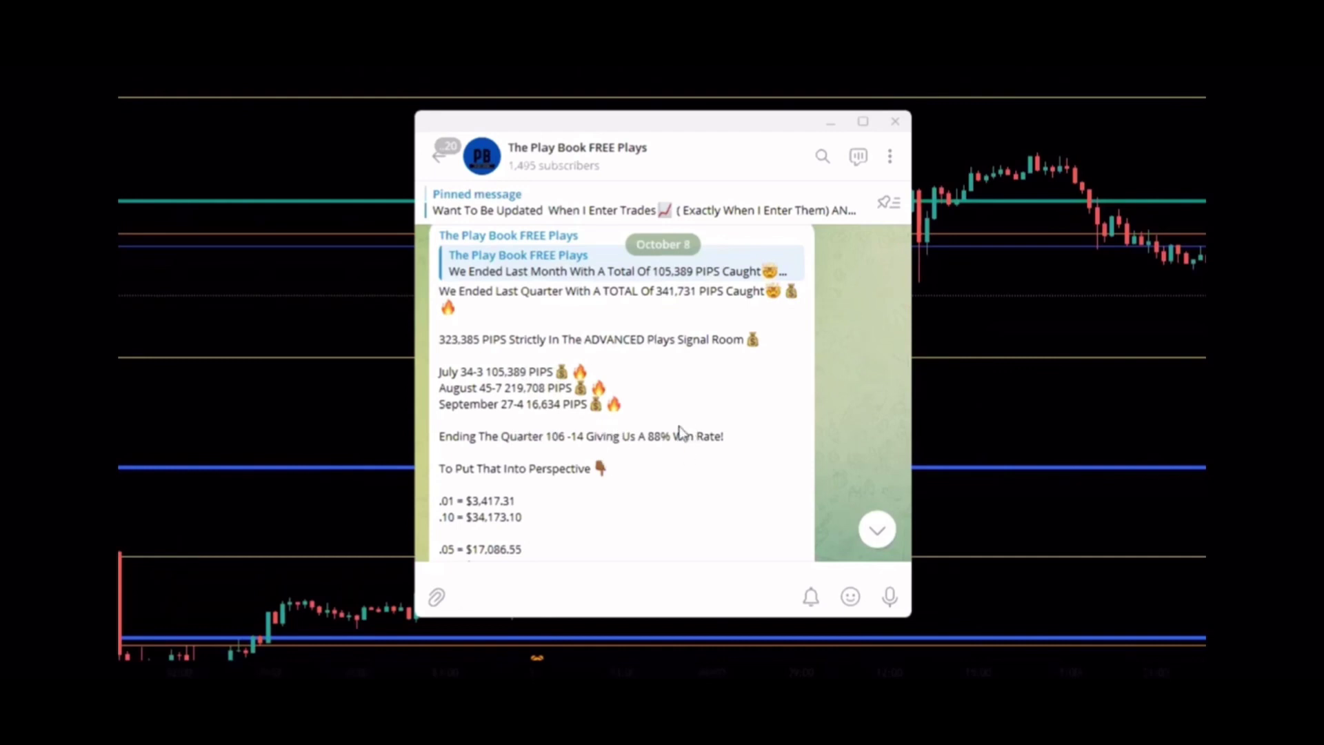
click(528, 271)
scroll(672, 324, up, 1)
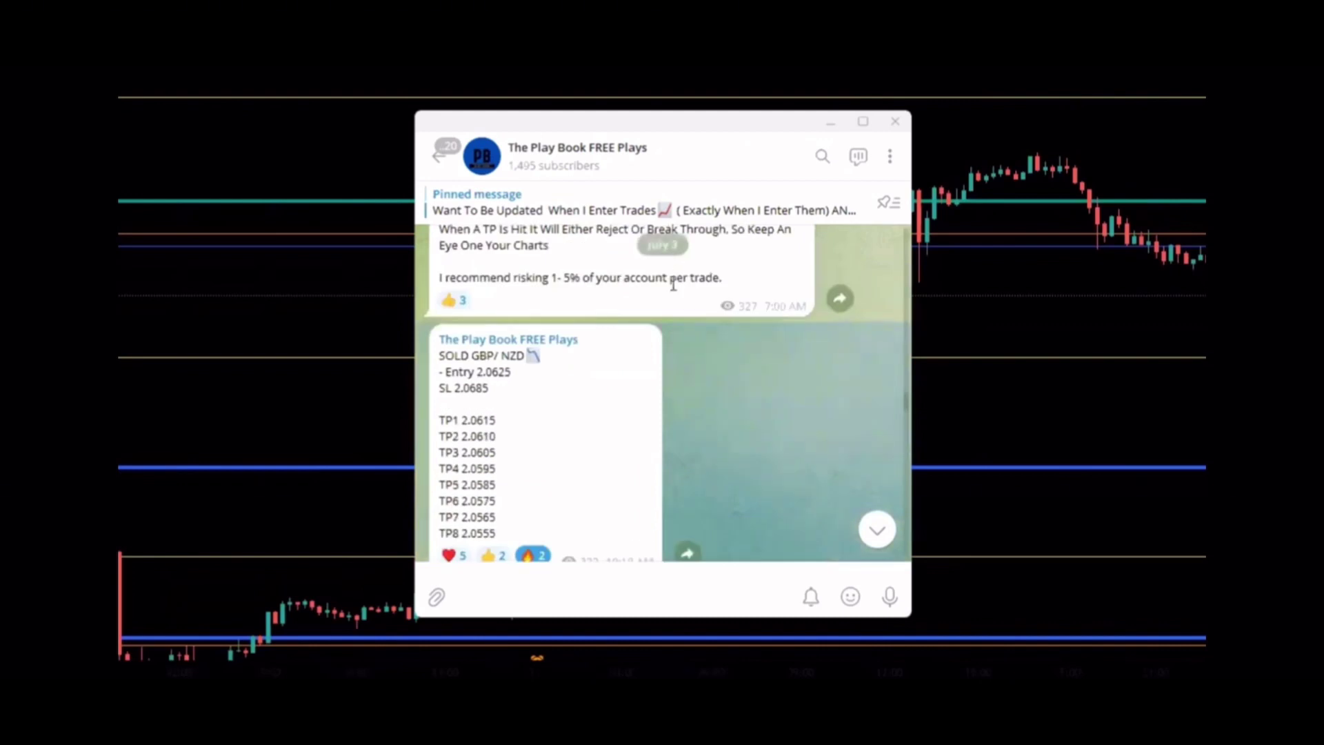
scroll(672, 298, down, 1)
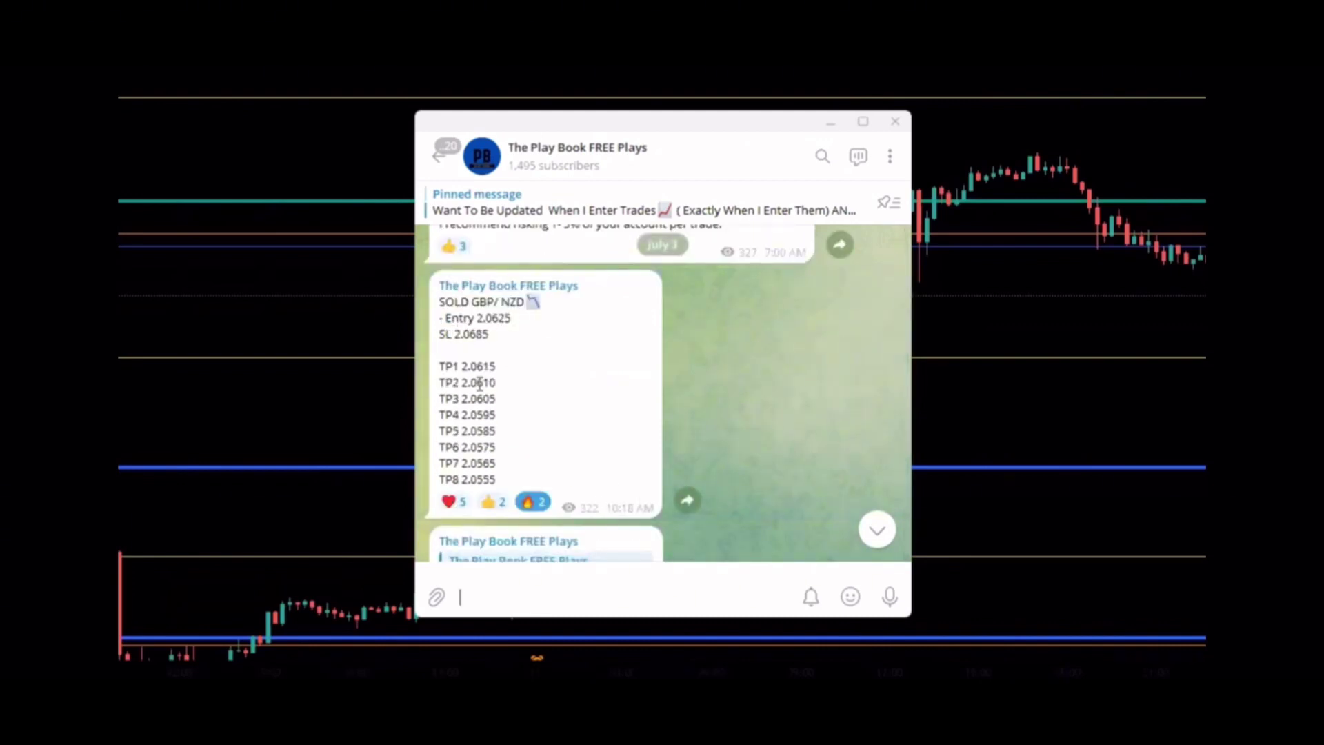
scroll(593, 489, down, 1)
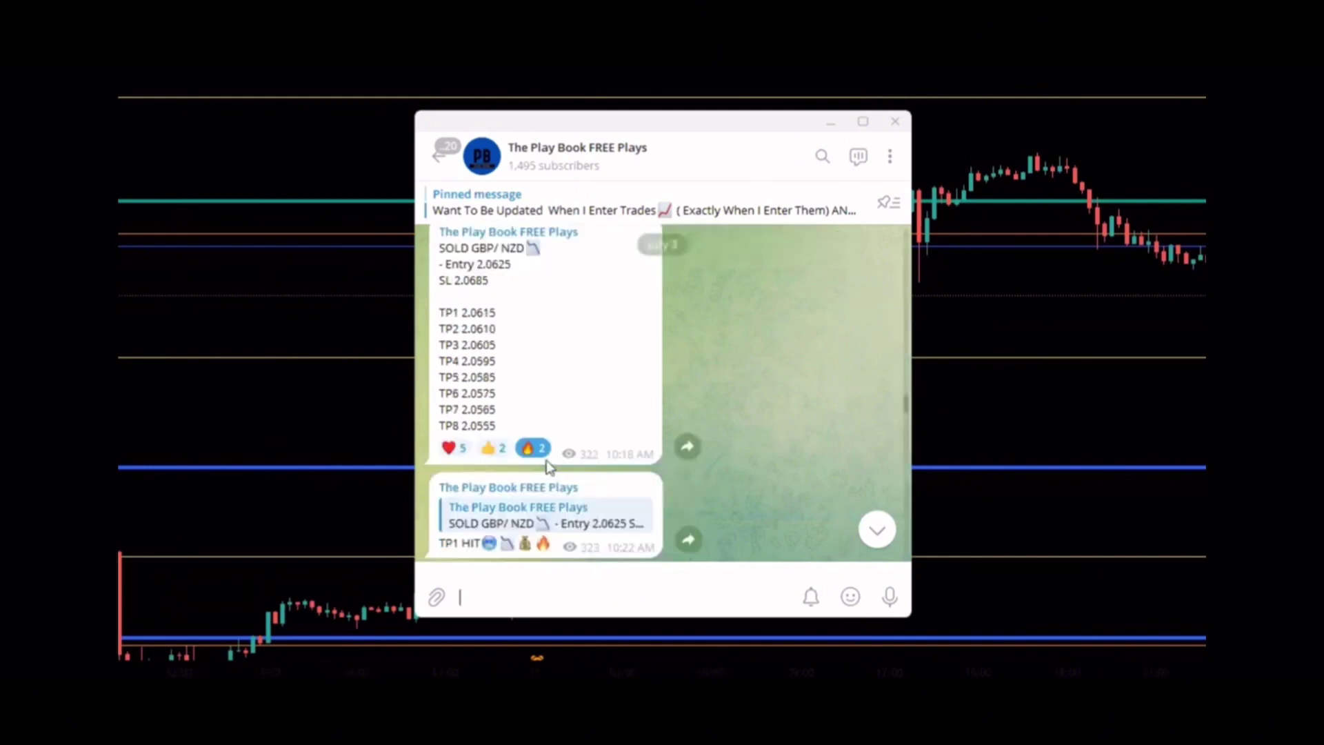
Remove your fire reaction from the sell signal and read on to the 'GN IS TANKING' post
click(531, 449)
scroll(555, 382, down, 15)
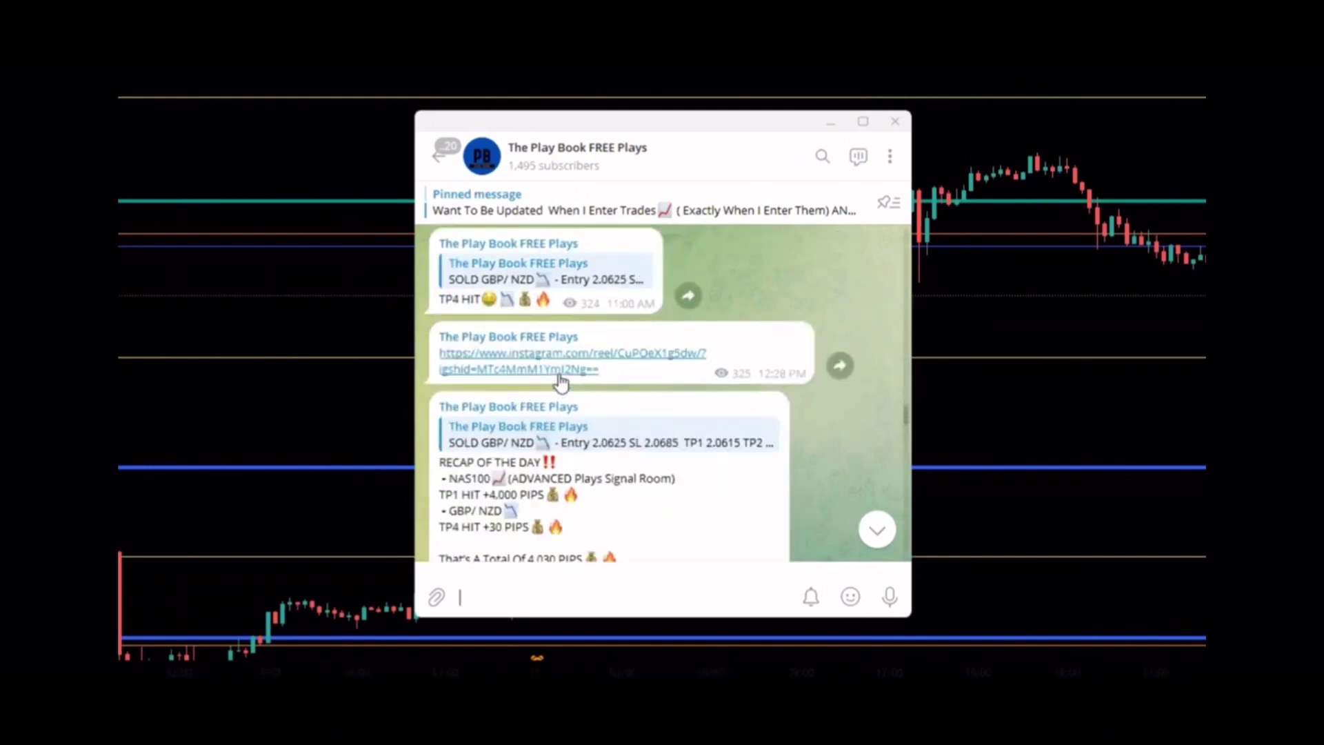
scroll(579, 400, down, 10)
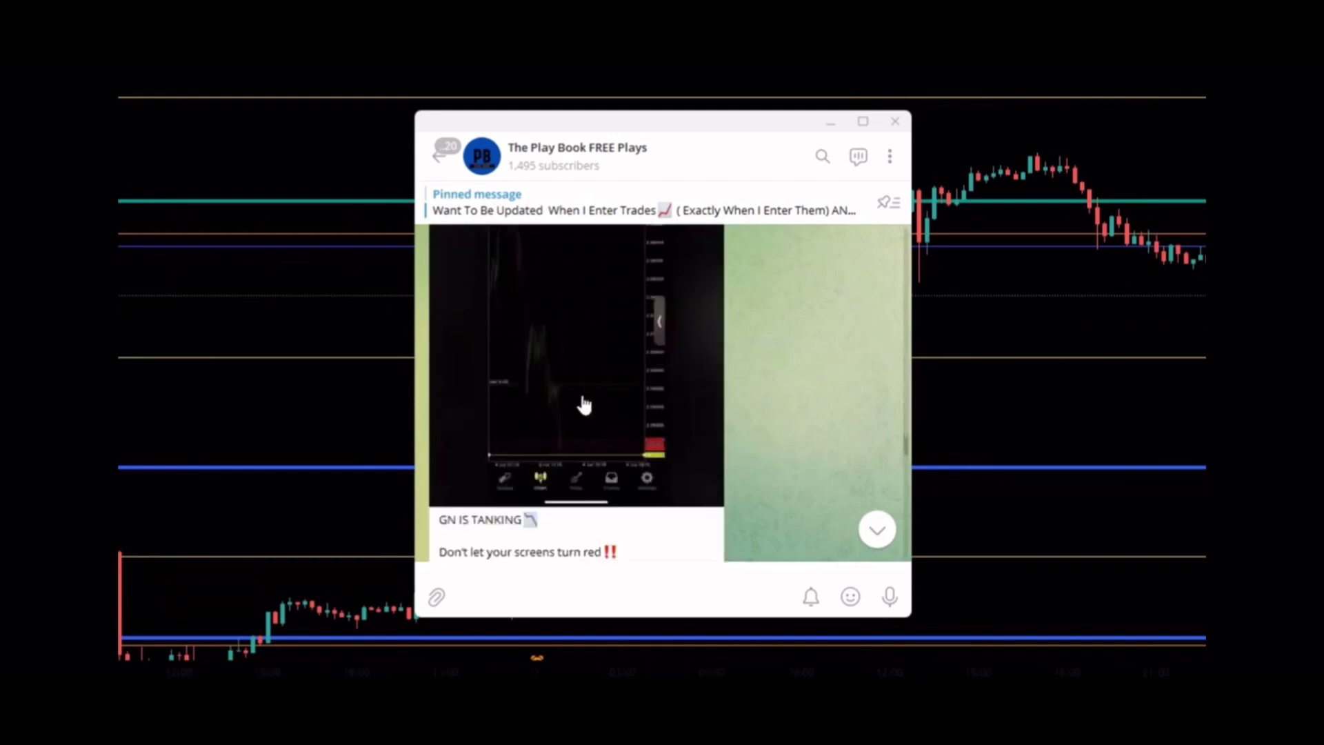
Minimize Telegram and pan the US30 chart through the late-November longs to the early-December rally
click(826, 126)
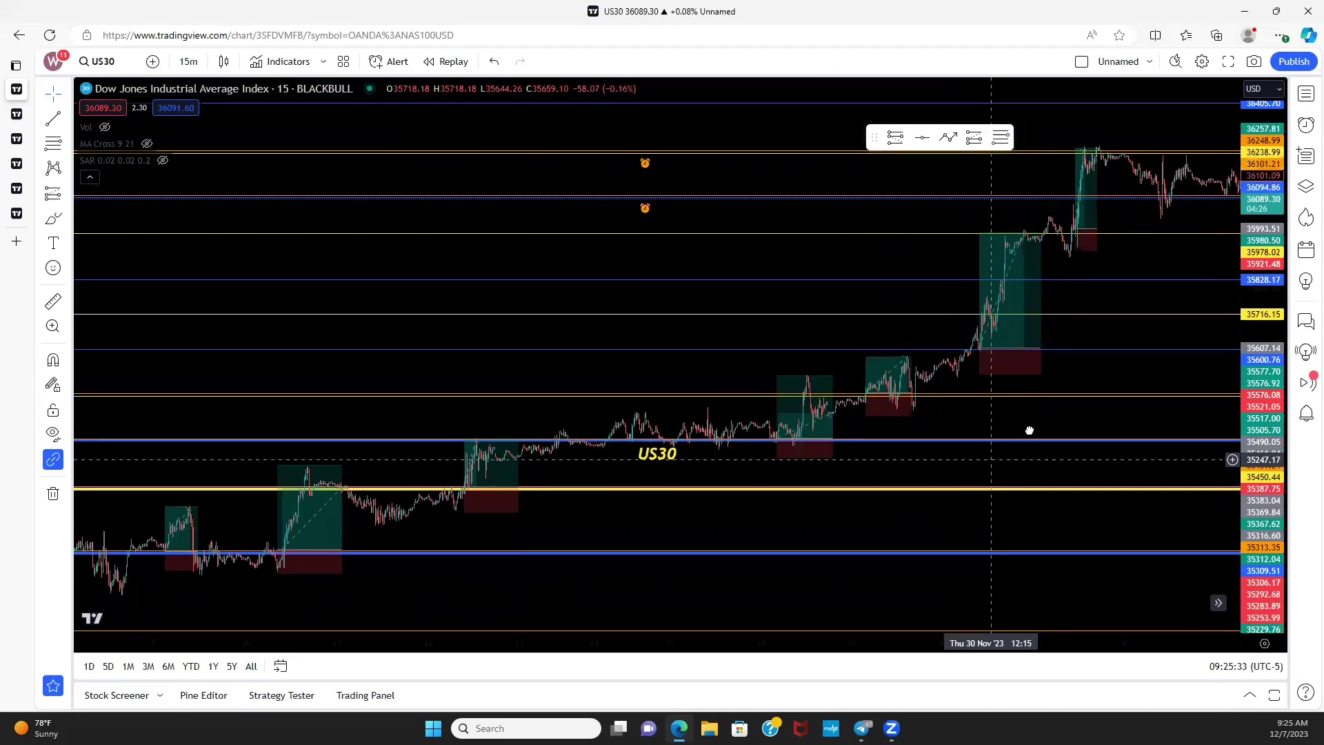
drag(1029, 431, 1047, 414)
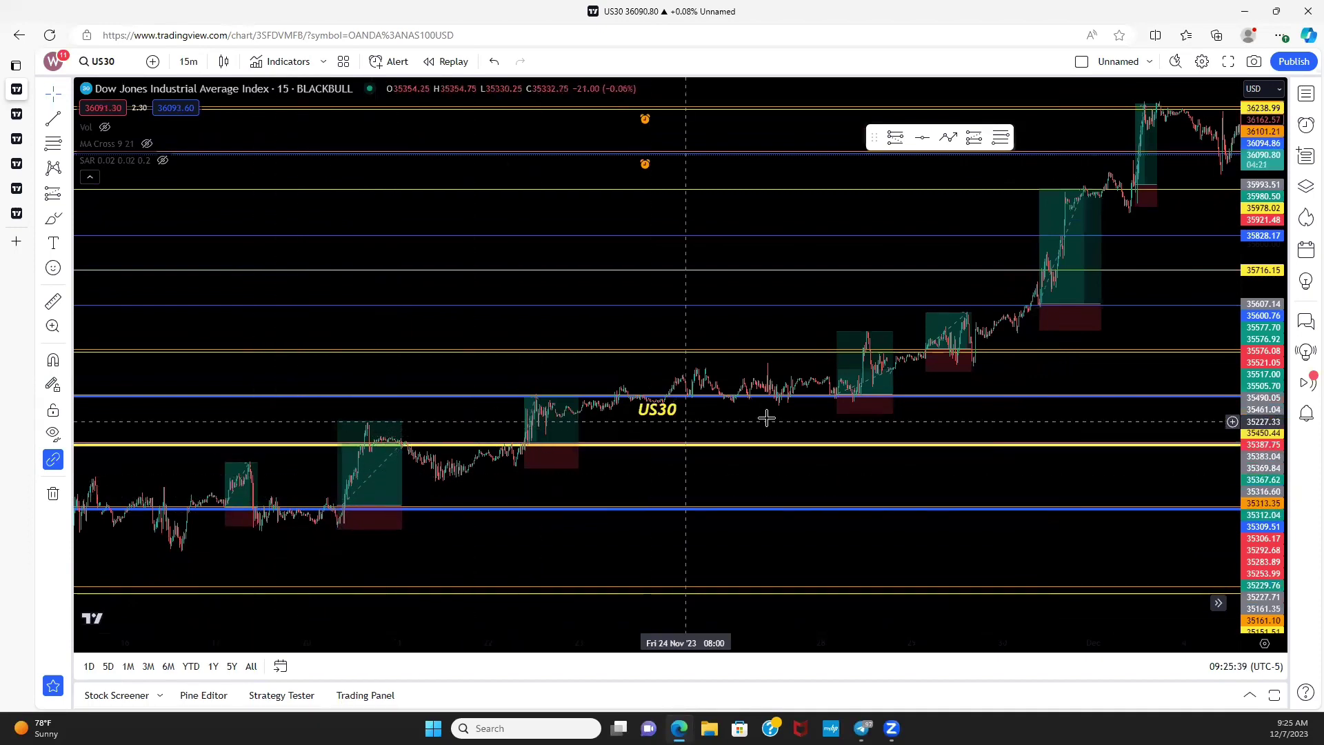
drag(761, 416, 742, 469)
scroll(691, 470, up, 5)
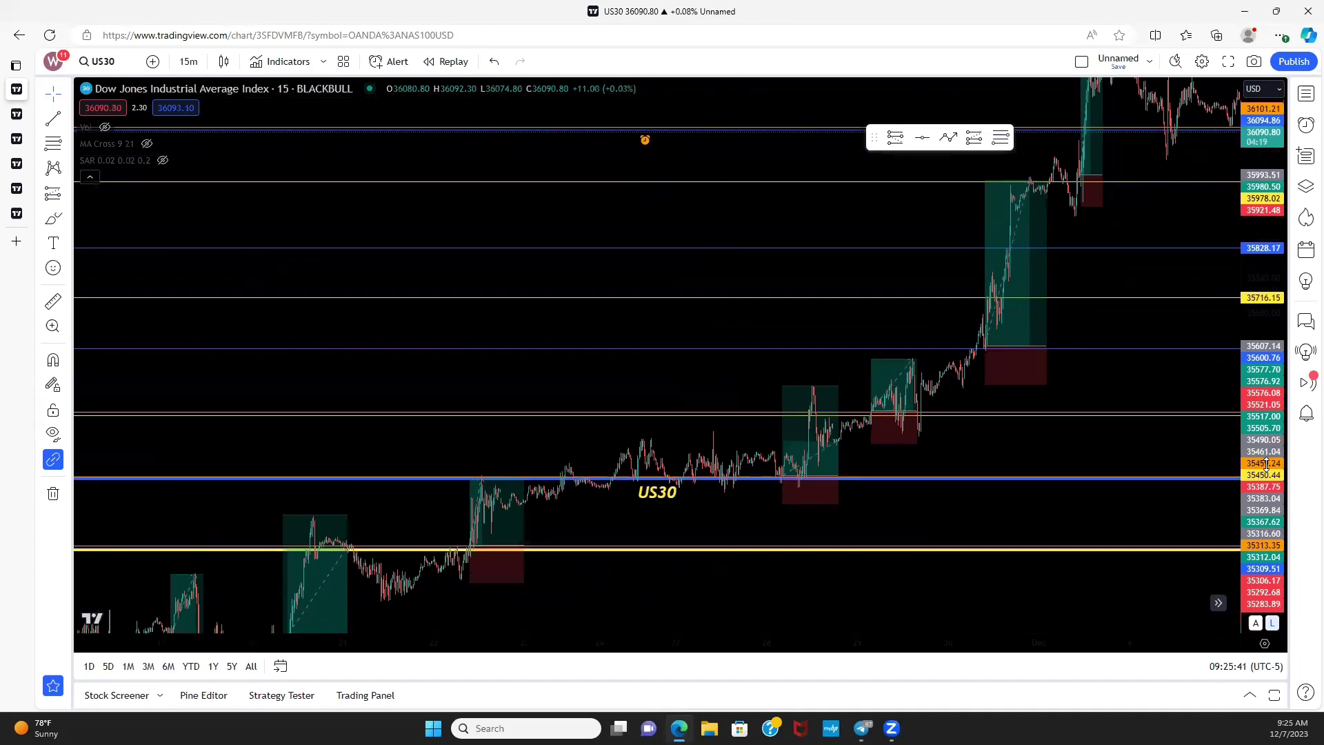
scroll(690, 469, up, 1)
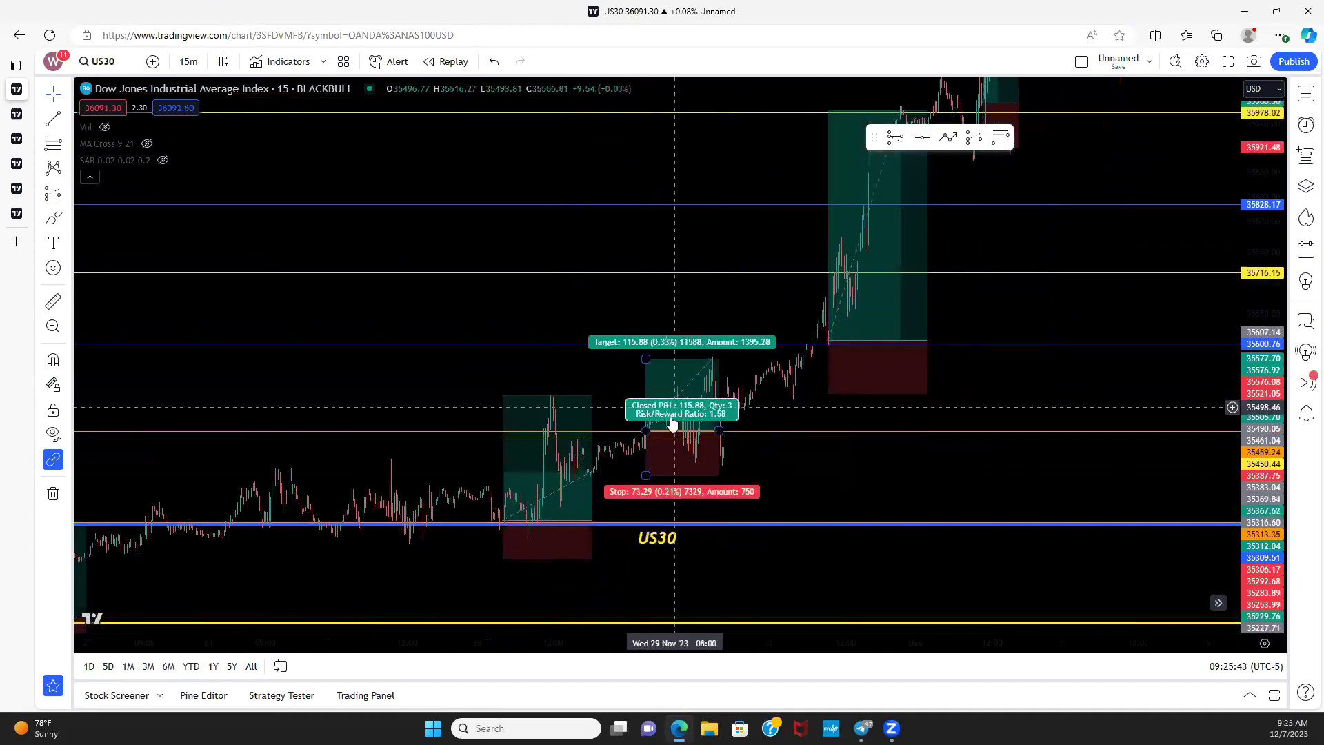
scroll(689, 406, up, 3)
drag(648, 402, 588, 497)
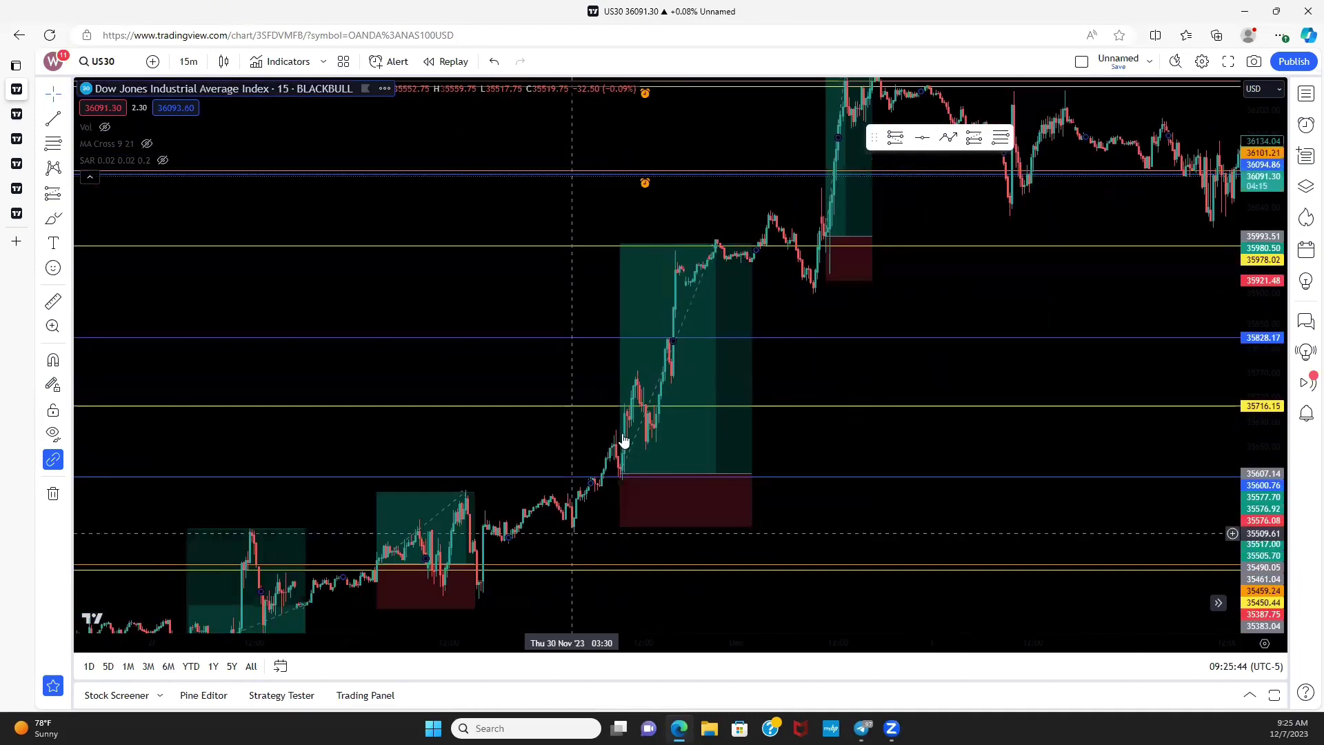
drag(748, 398, 836, 312)
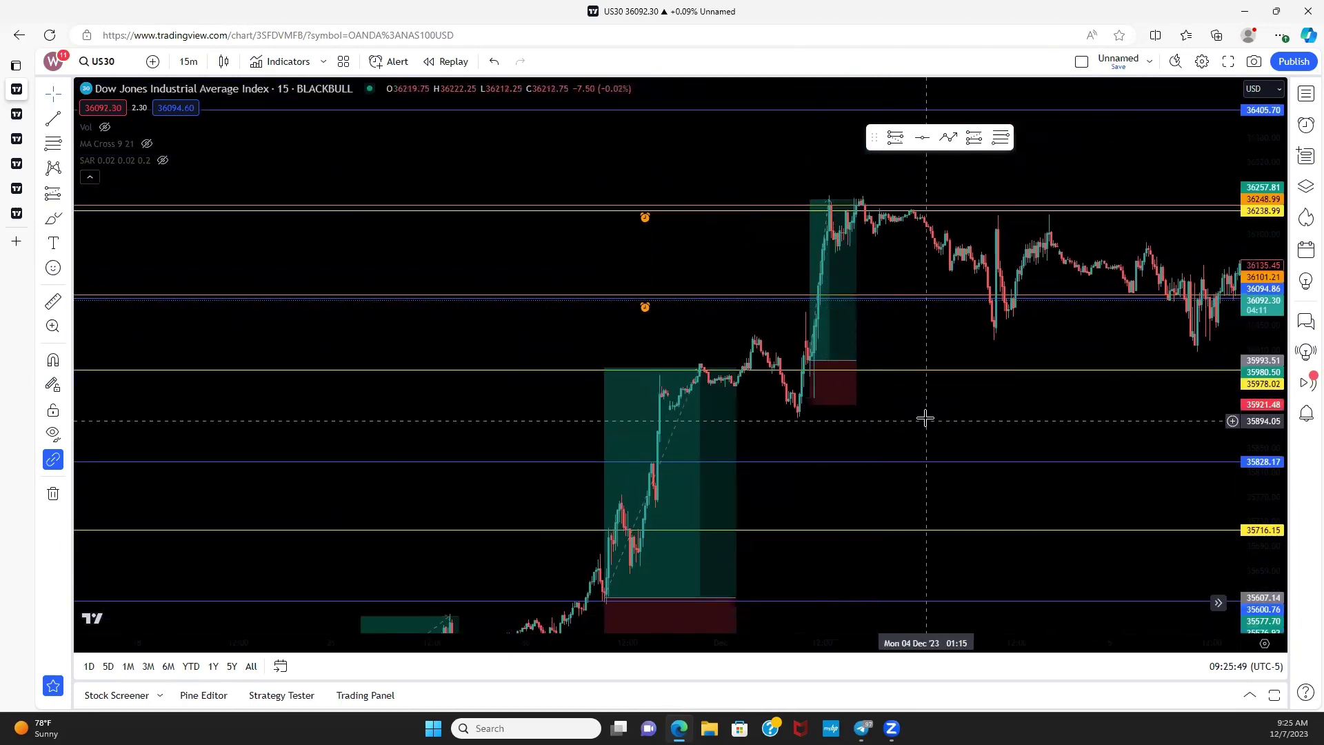
drag(925, 416, 978, 242)
scroll(981, 330, left, 5)
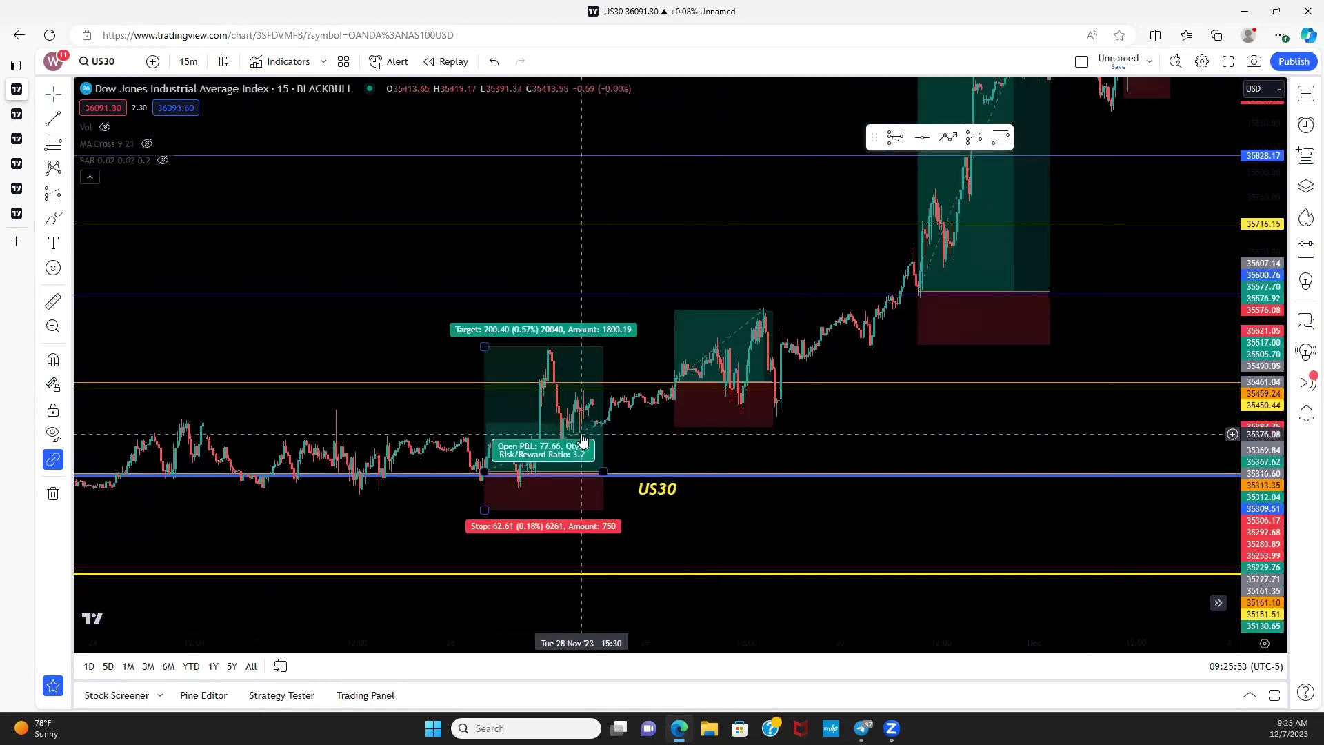
Look back at earlier November trades, then move forward through the 1 and 3 December longs
drag(734, 429, 900, 392)
scroll(473, 508, left, 8)
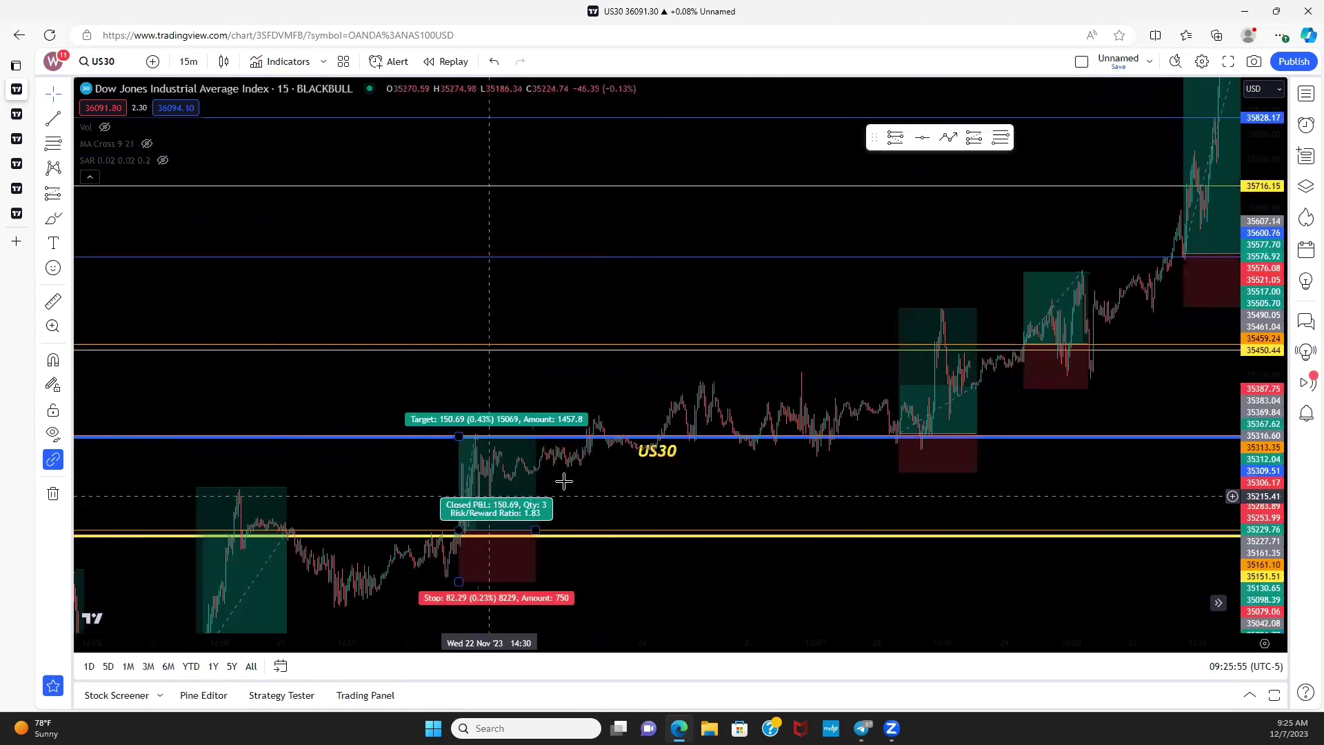
scroll(657, 388, left, 7)
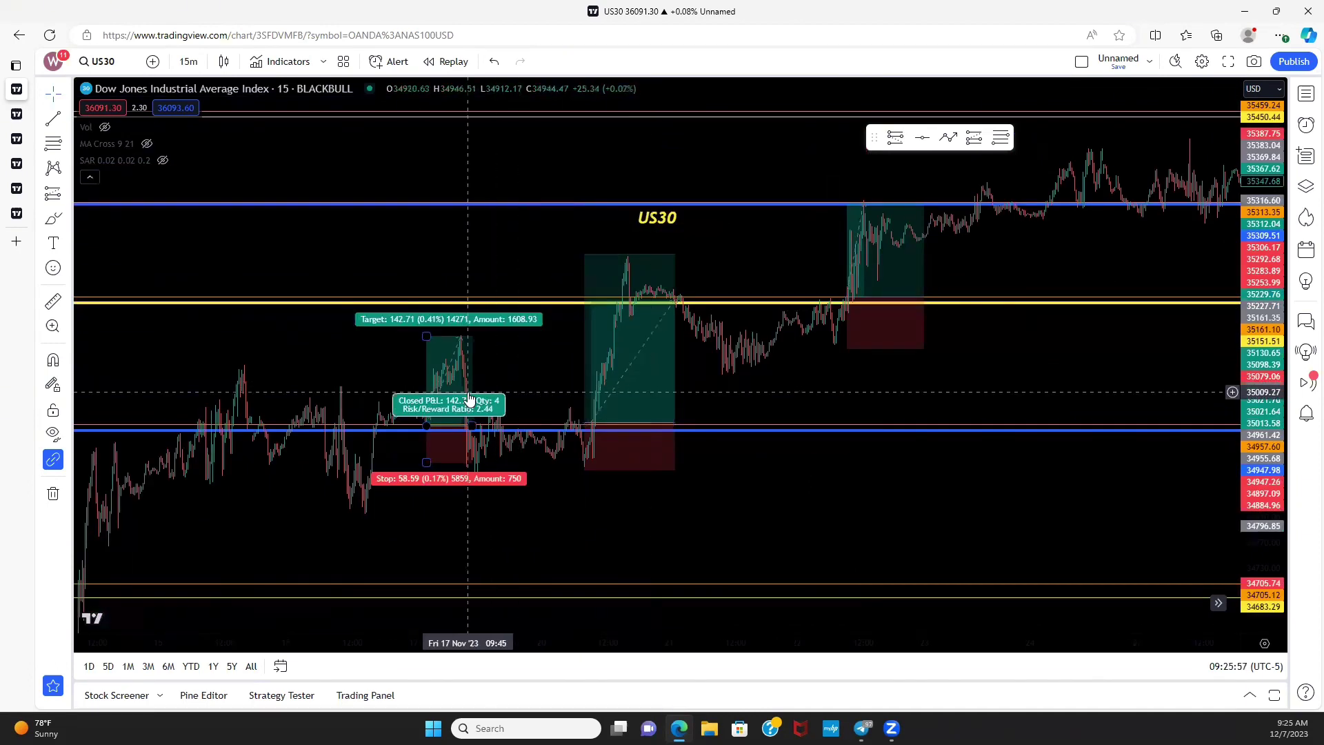
scroll(895, 384, right, 10)
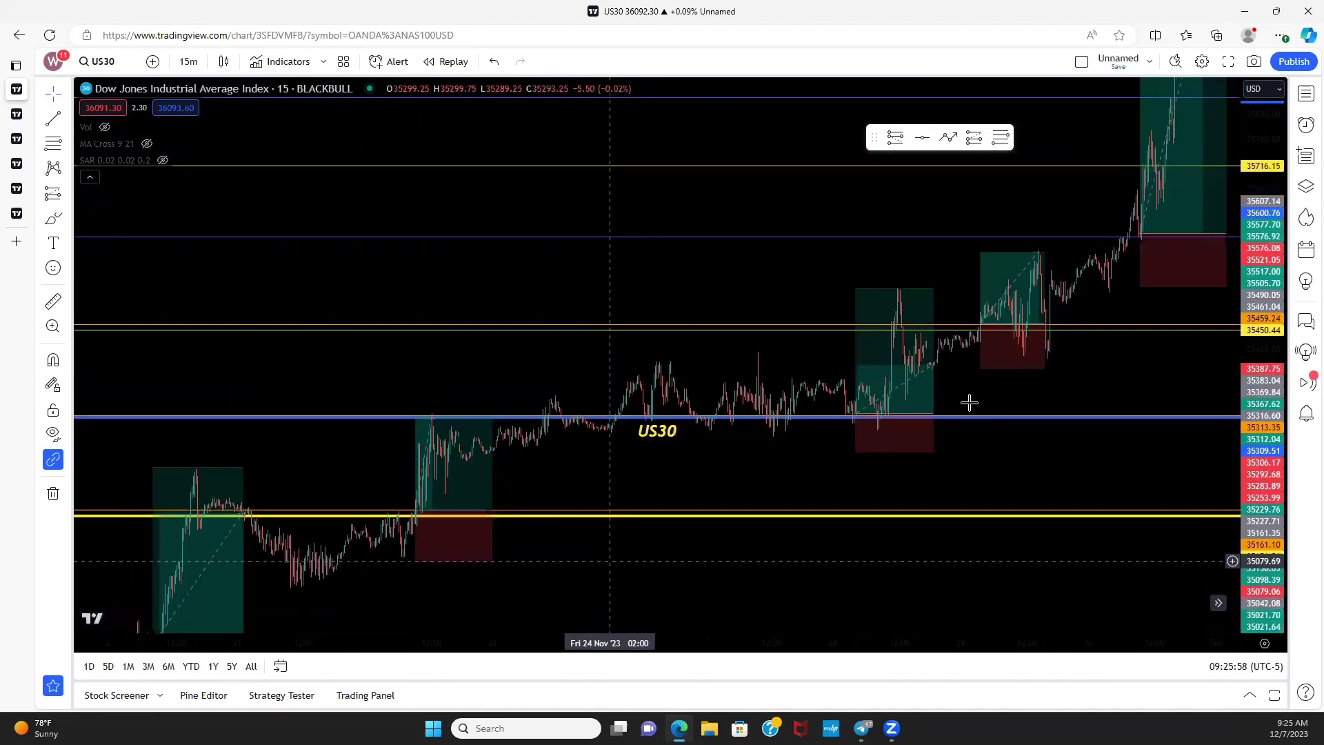
drag(957, 393, 680, 531)
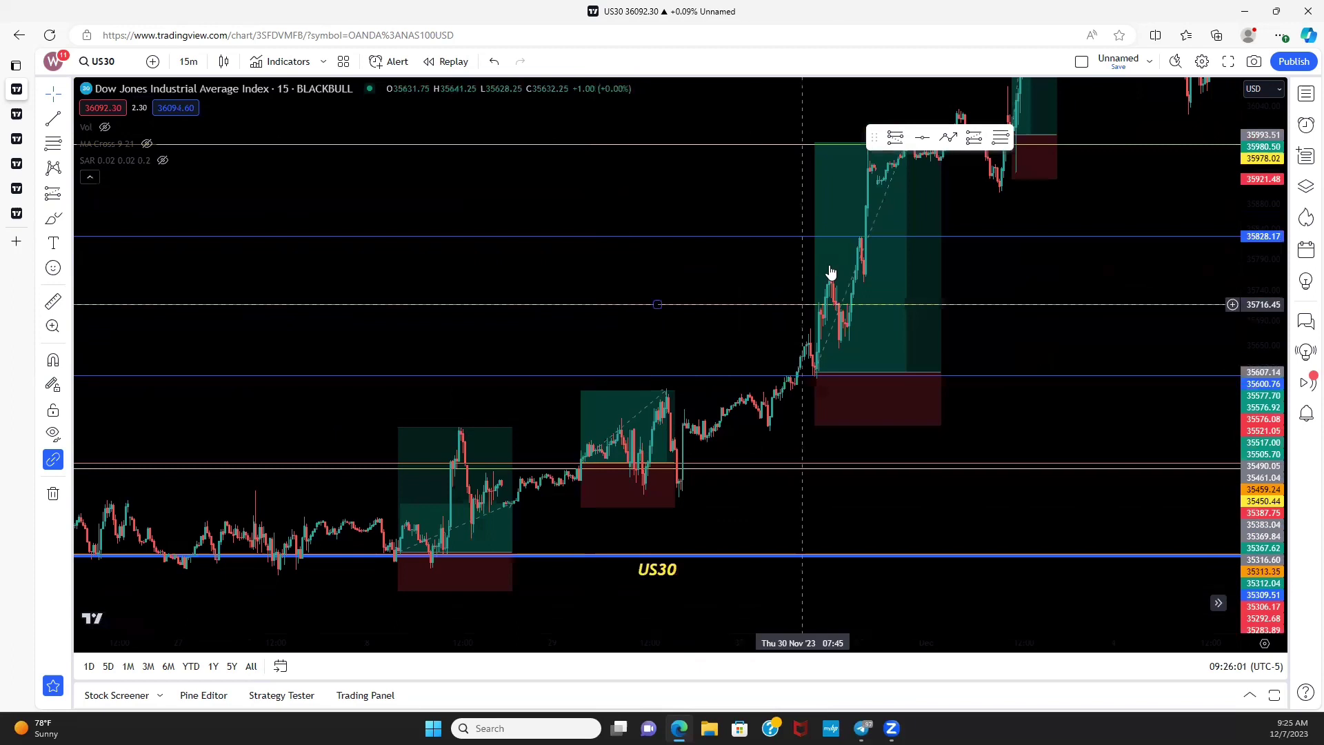
scroll(954, 364, left, 5)
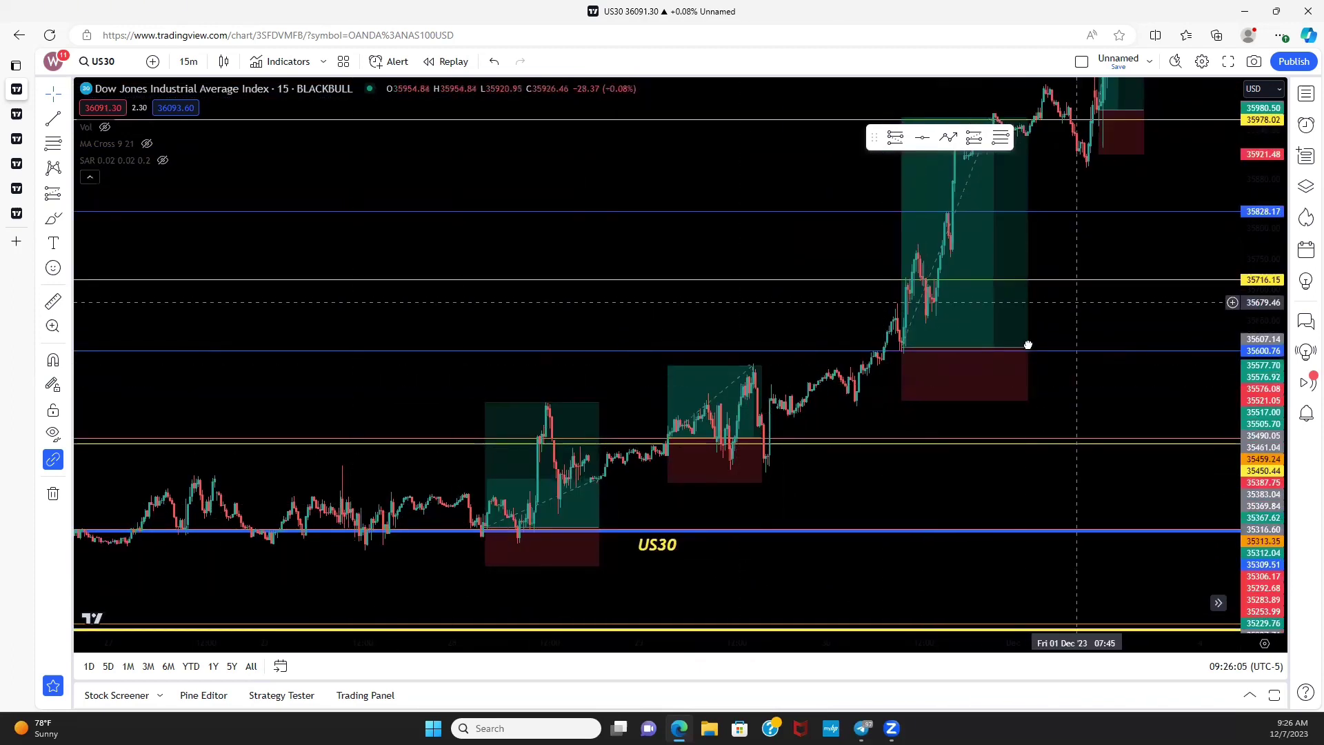
drag(1025, 346, 697, 559)
drag(784, 428, 971, 374)
scroll(971, 374, down, 4)
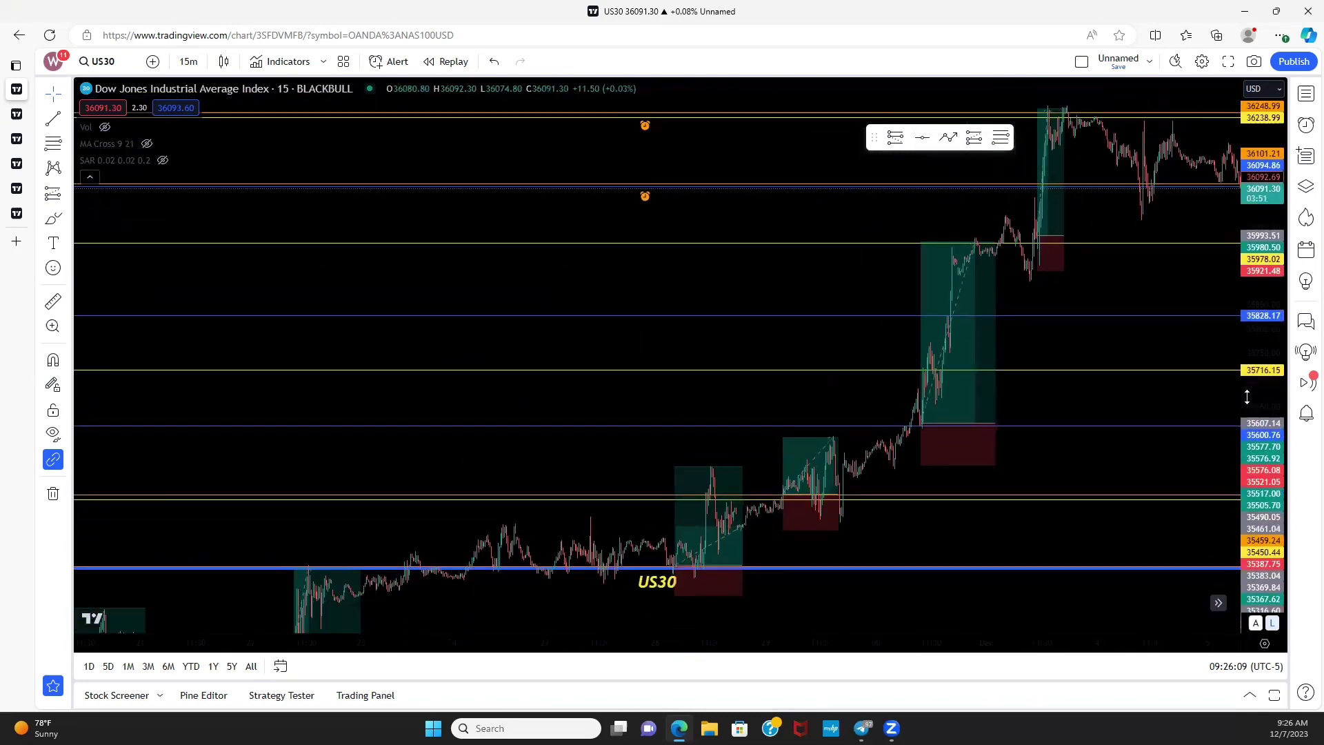
scroll(1000, 453, up, 3)
drag(1000, 453, 633, 432)
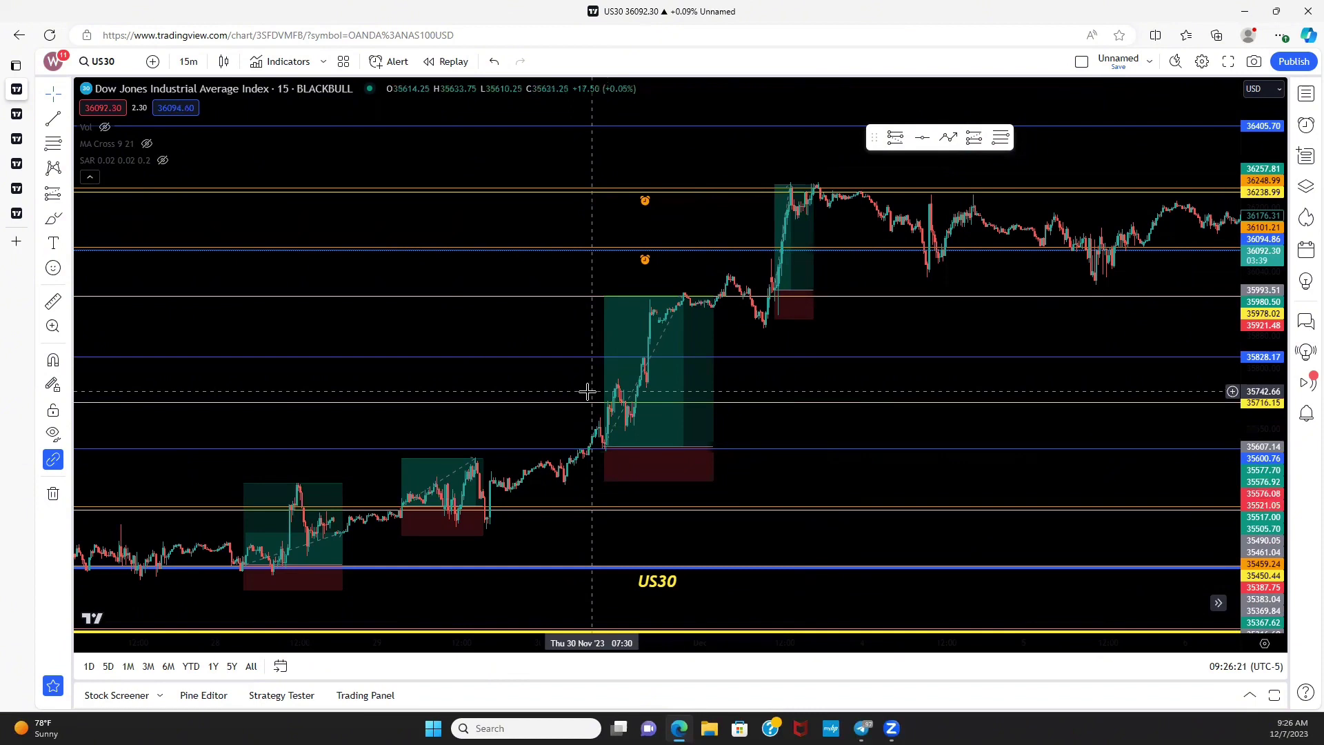
click(17, 163)
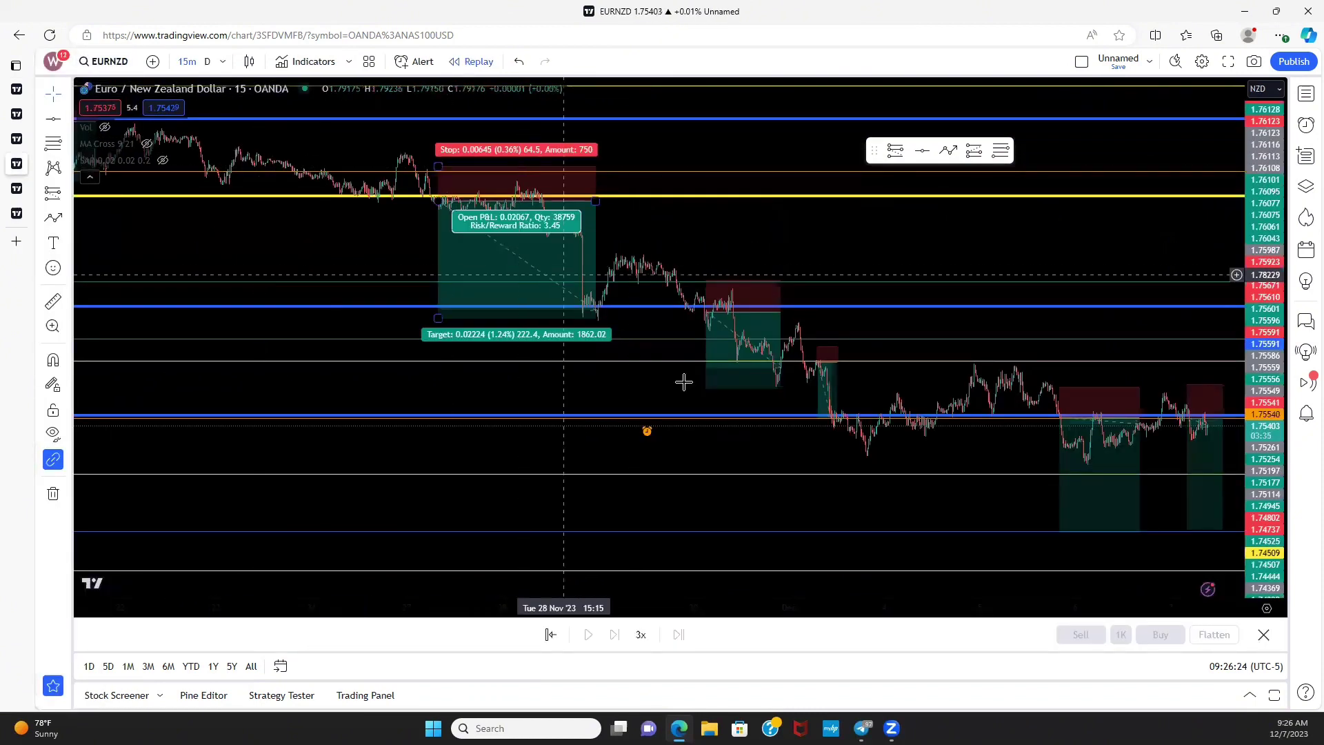
scroll(1089, 486, up, 2)
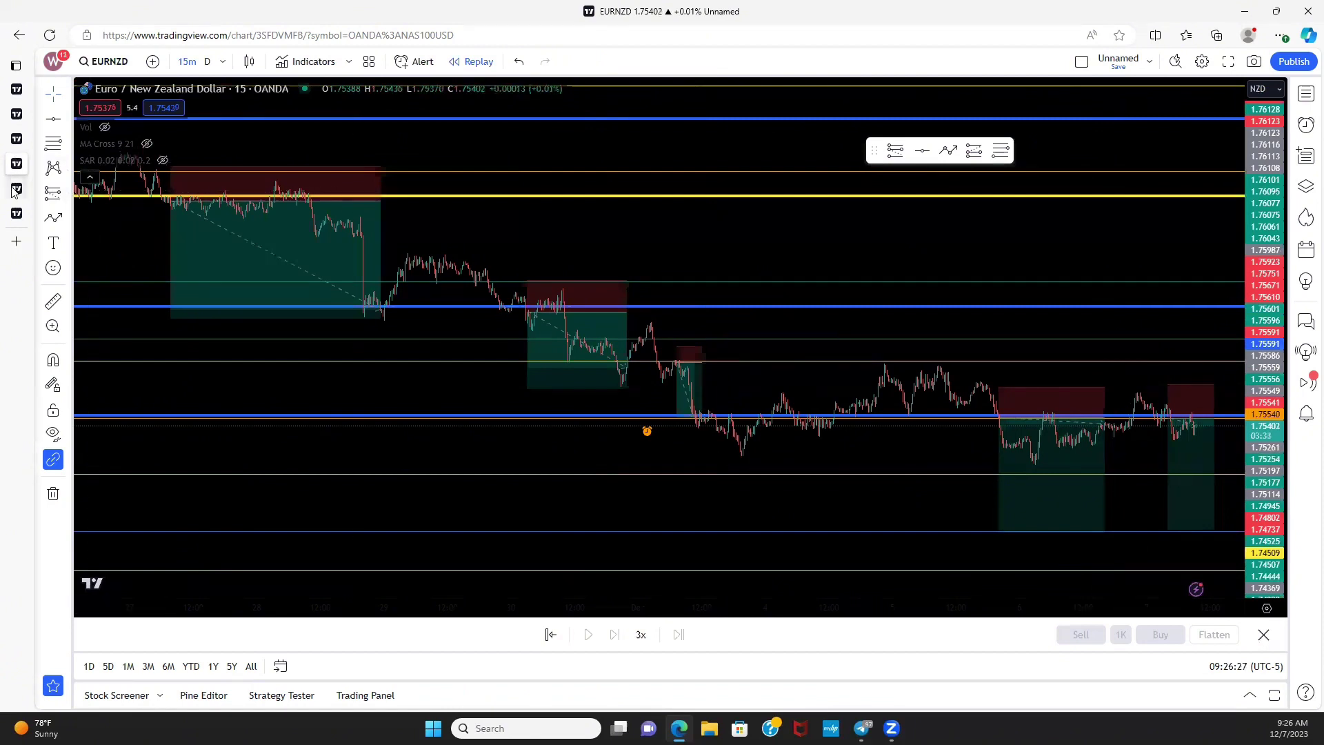
click(49, 138)
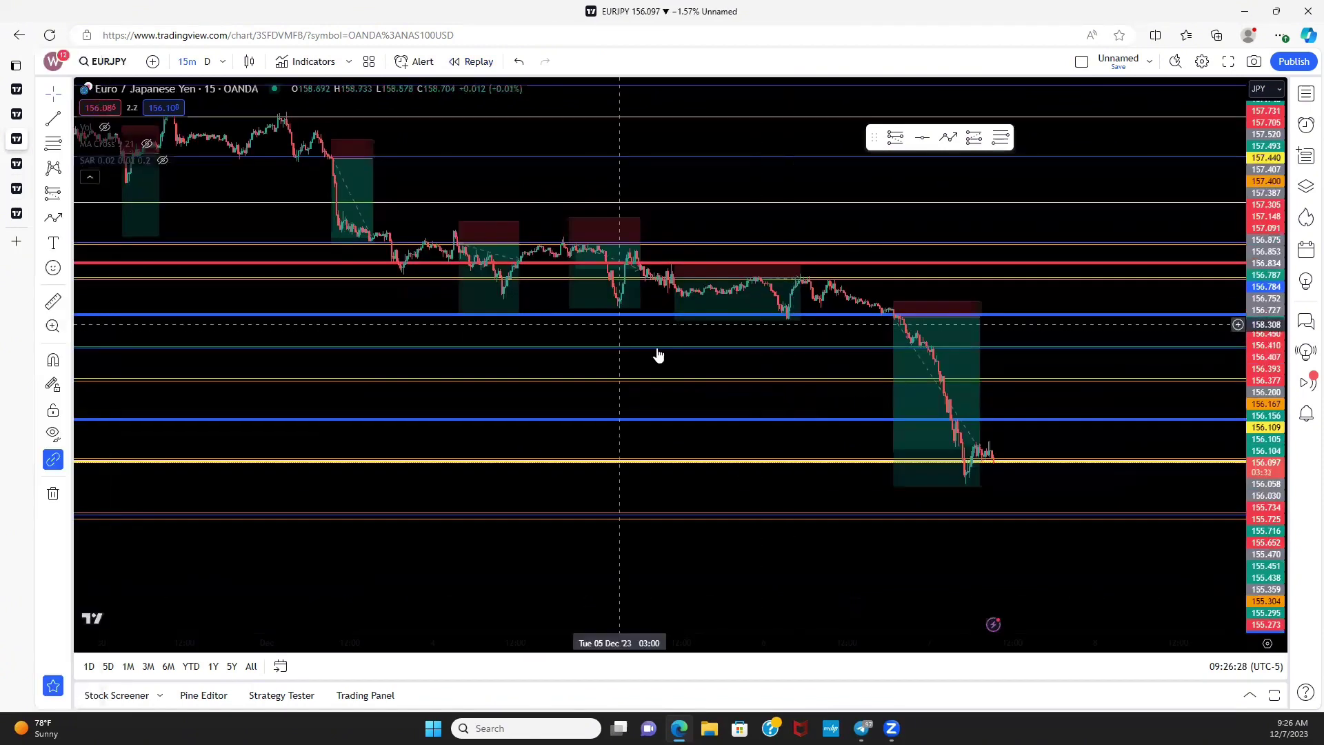
scroll(726, 385, up, 2)
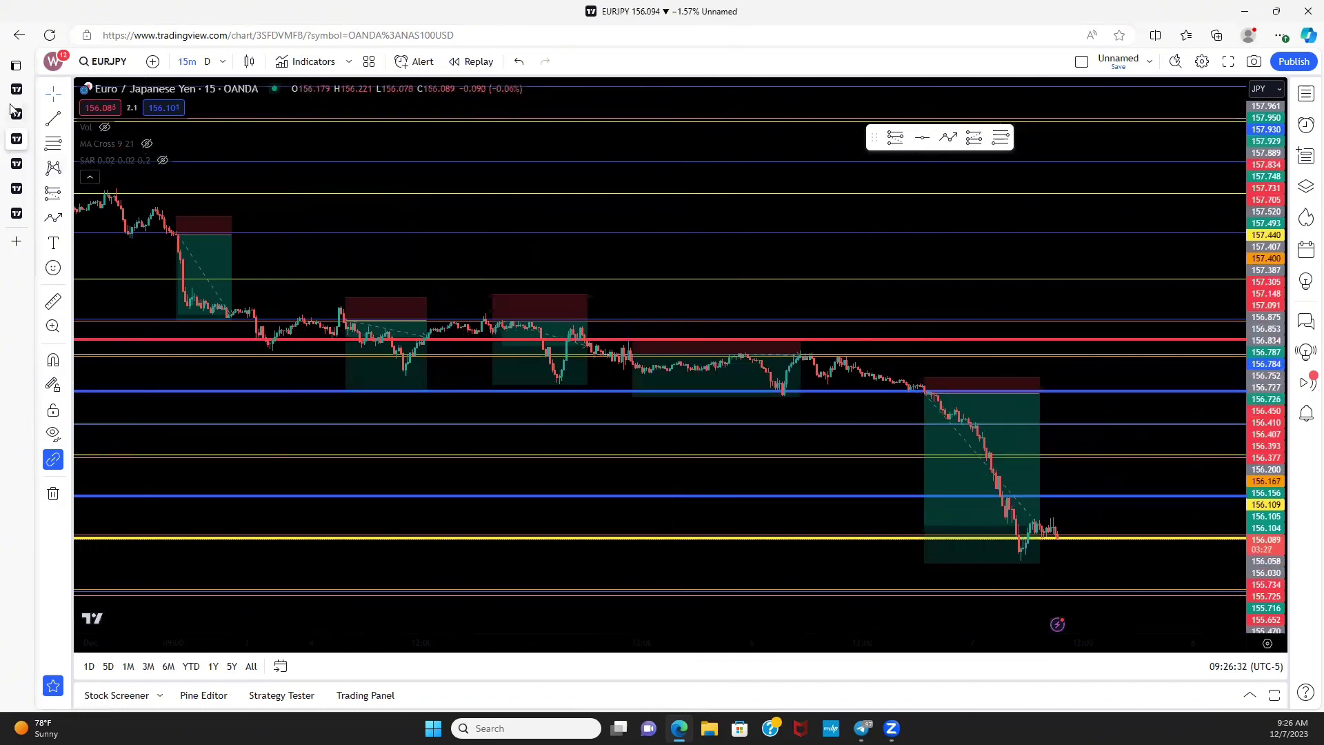
click(42, 89)
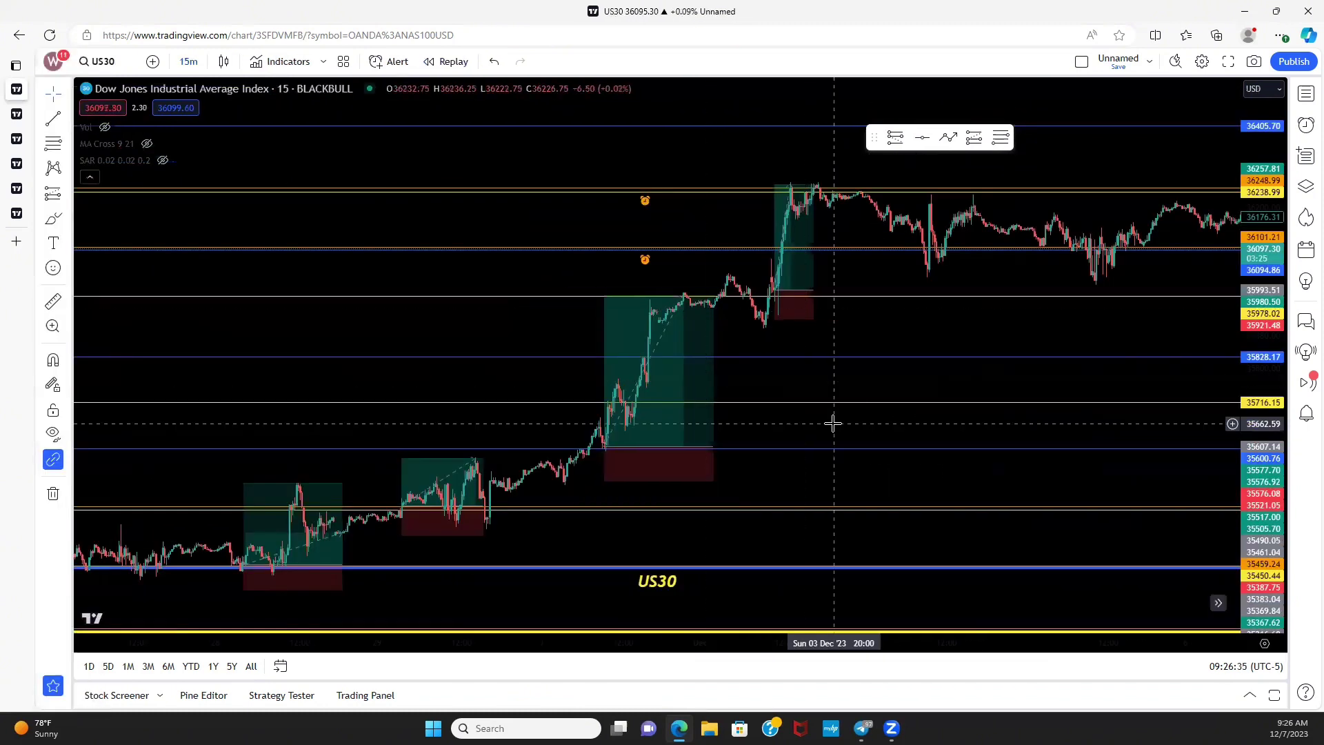
Dismiss the US30 line-crossing alert and switch to the GBPNZD daily chart
drag(838, 419, 871, 400)
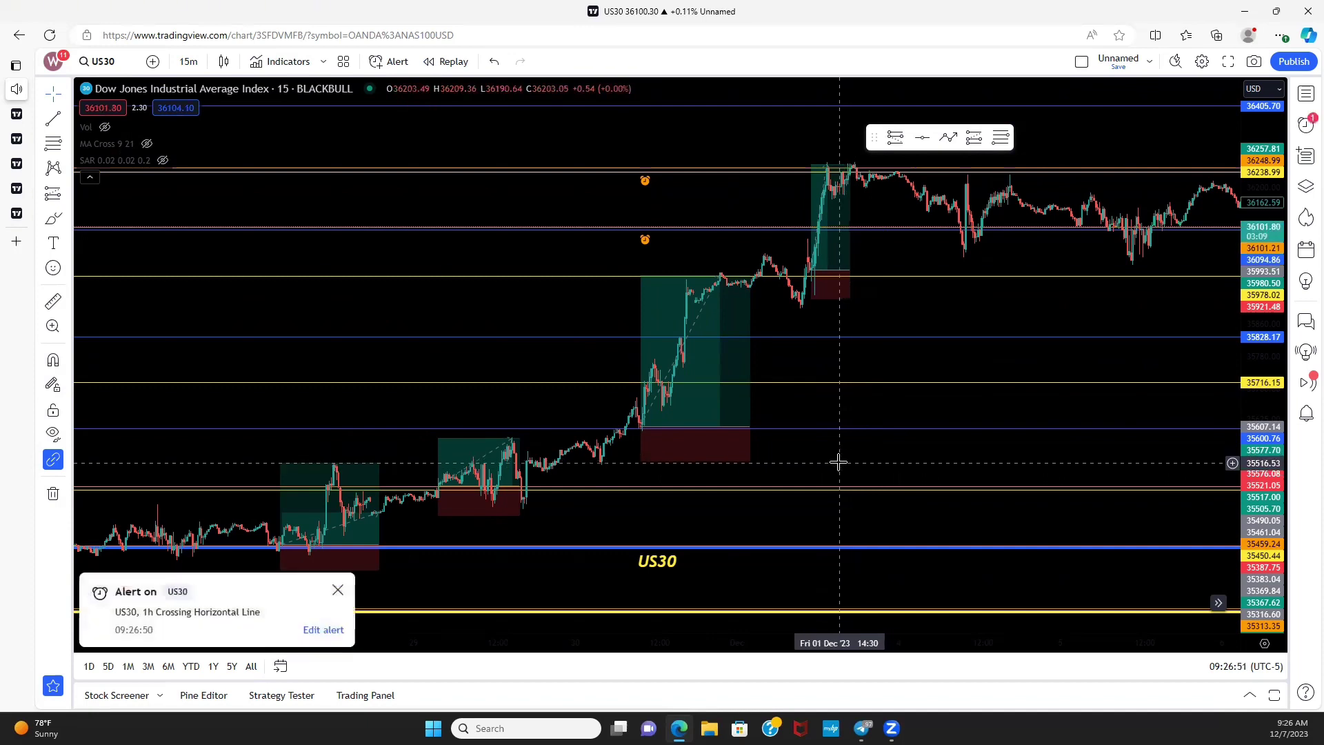
click(334, 591)
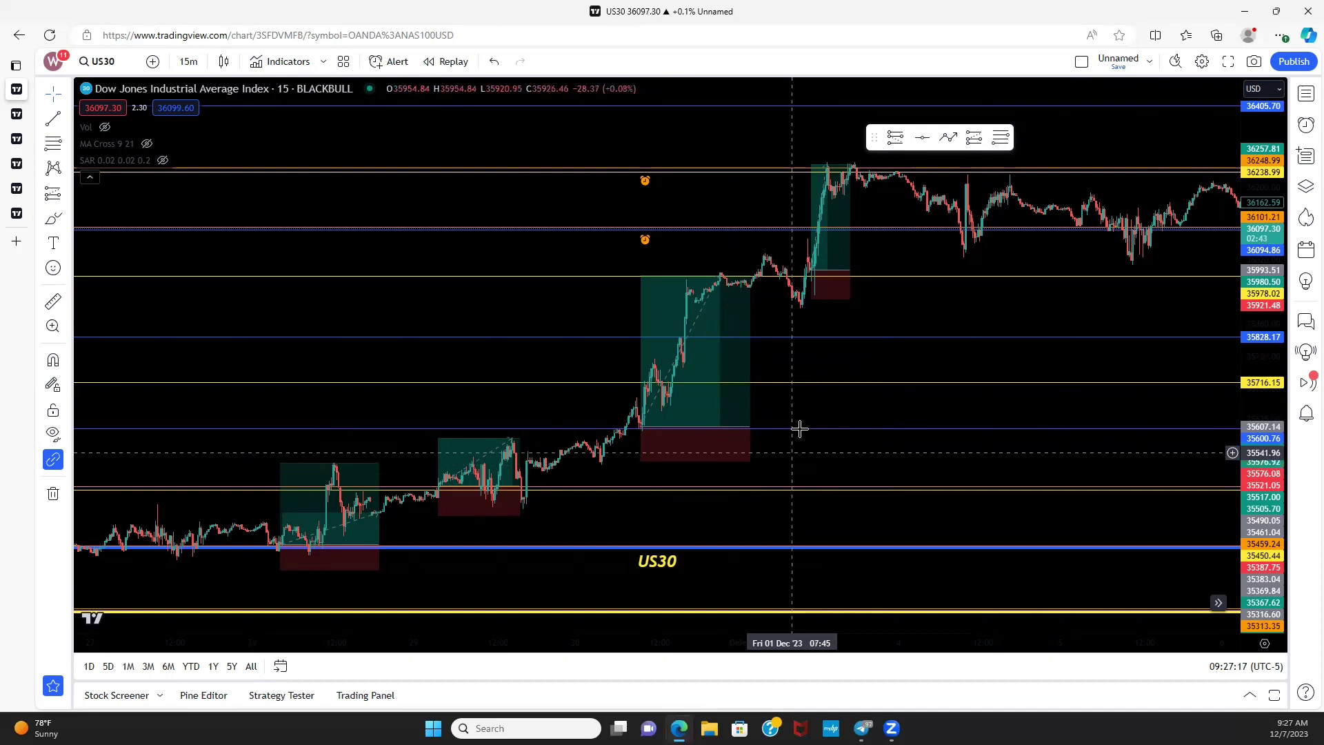
scroll(783, 461, up, 1)
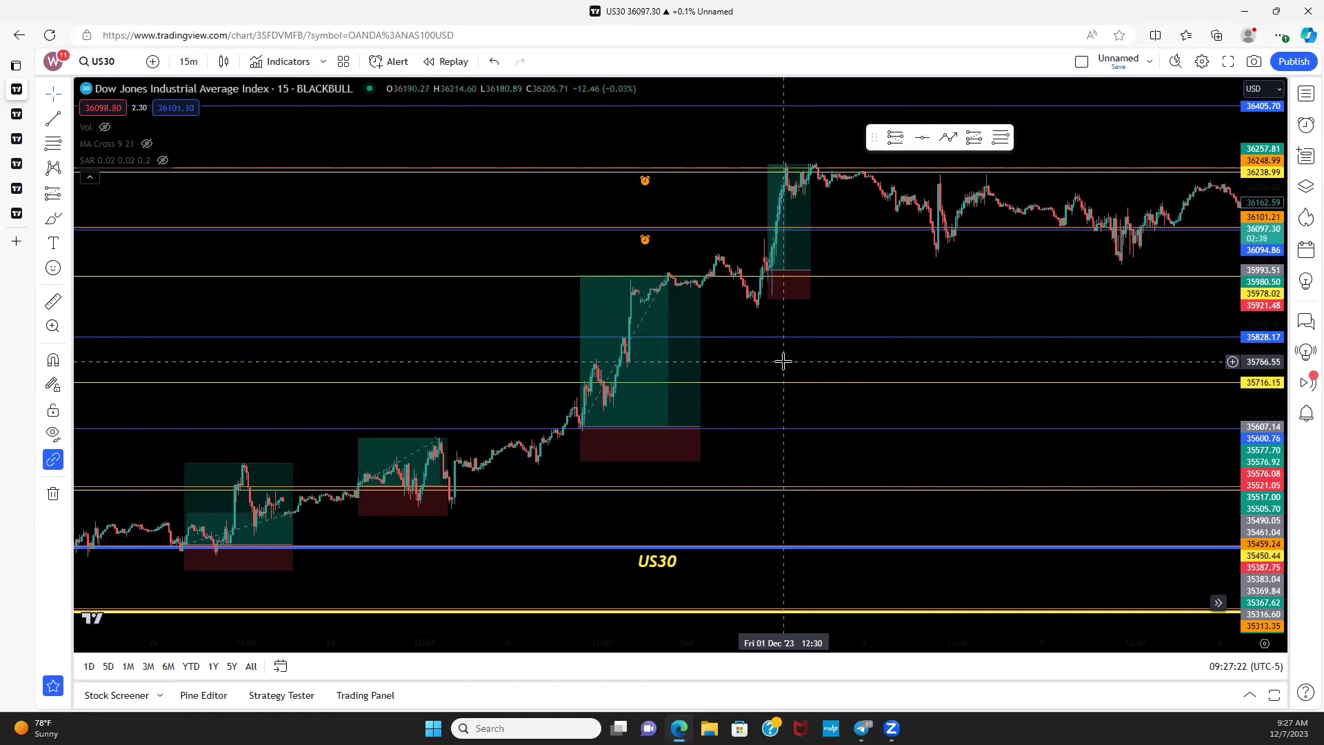
click(16, 213)
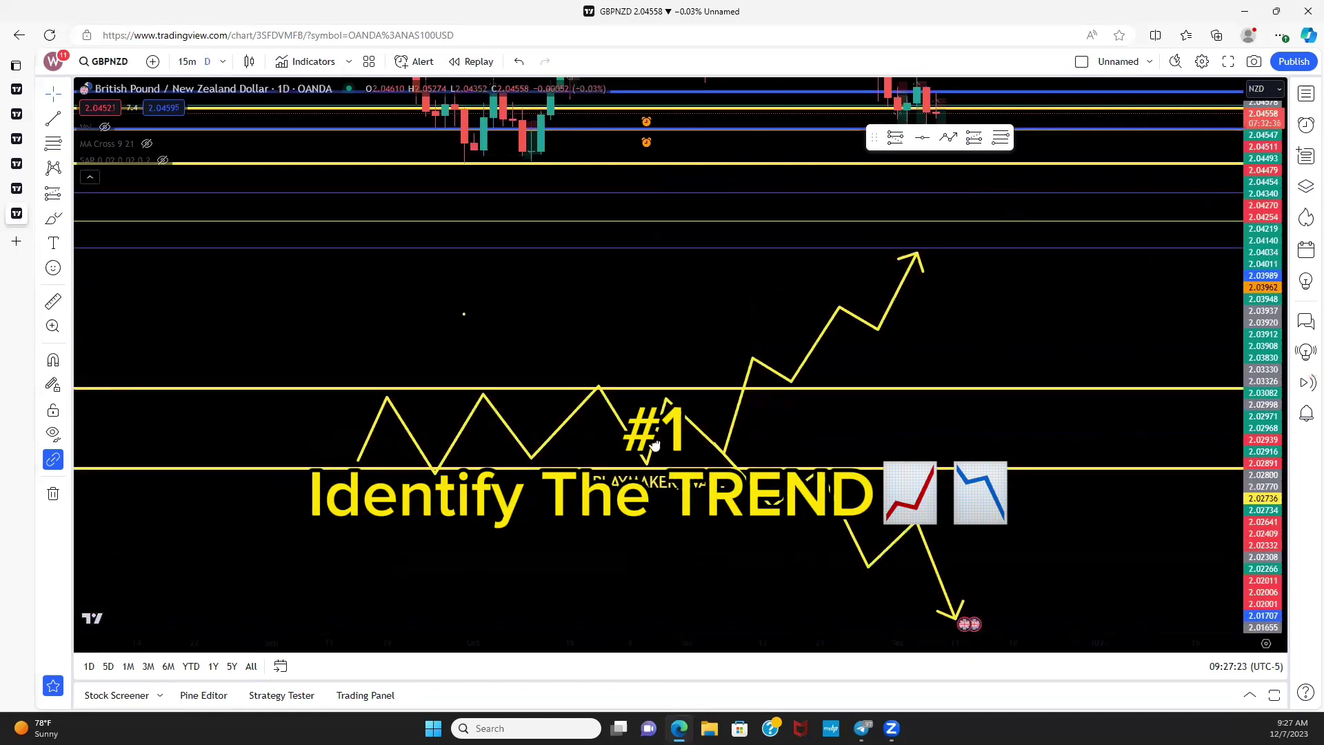
Frame the GBPNZD trend diagram, draw a zigzag path from the upward arrow, then return to US30
scroll(887, 478, up, 1)
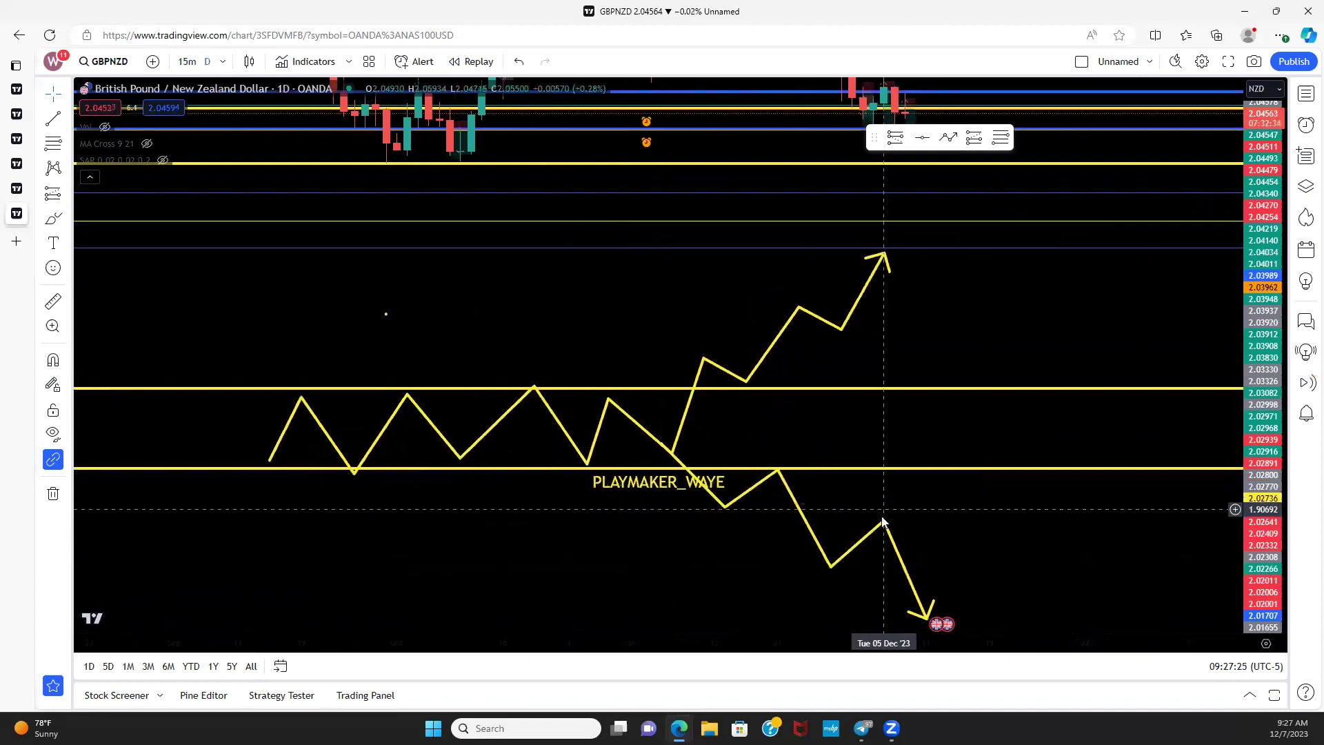
drag(902, 506, 924, 475)
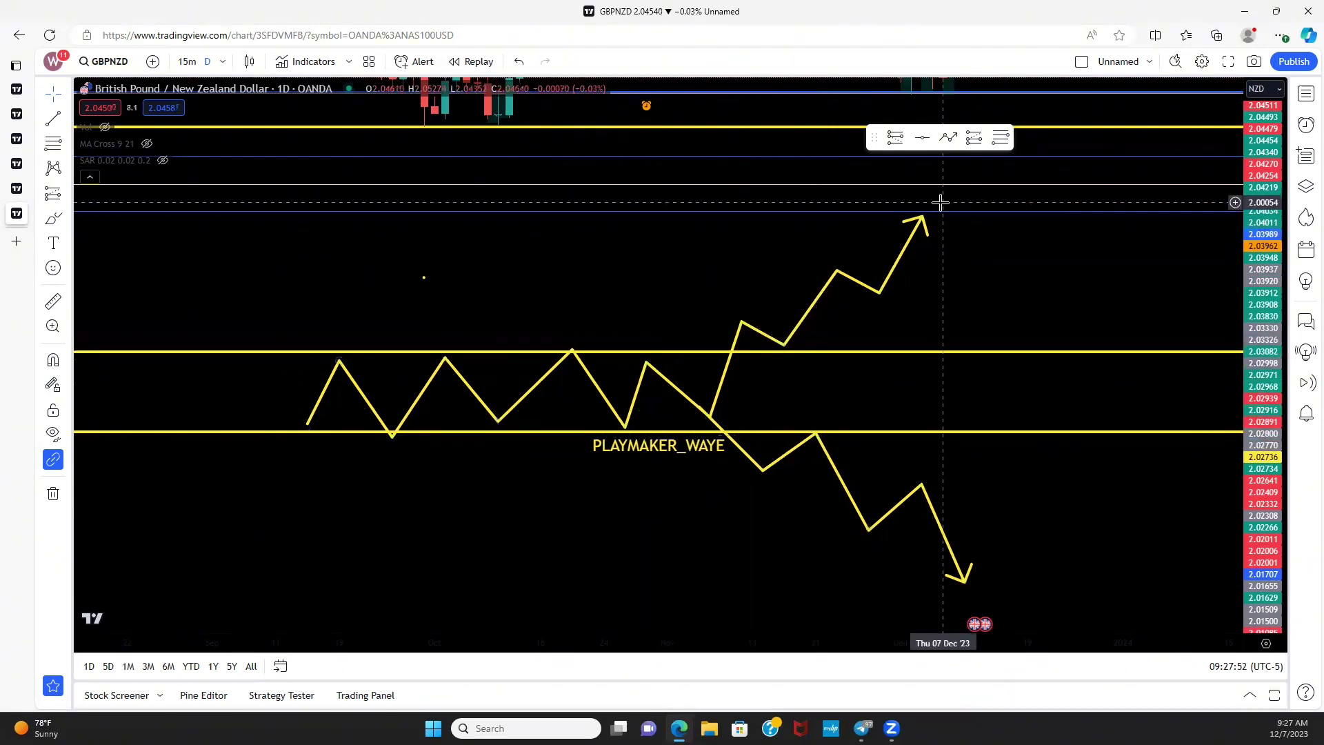
click(948, 137)
click(880, 310)
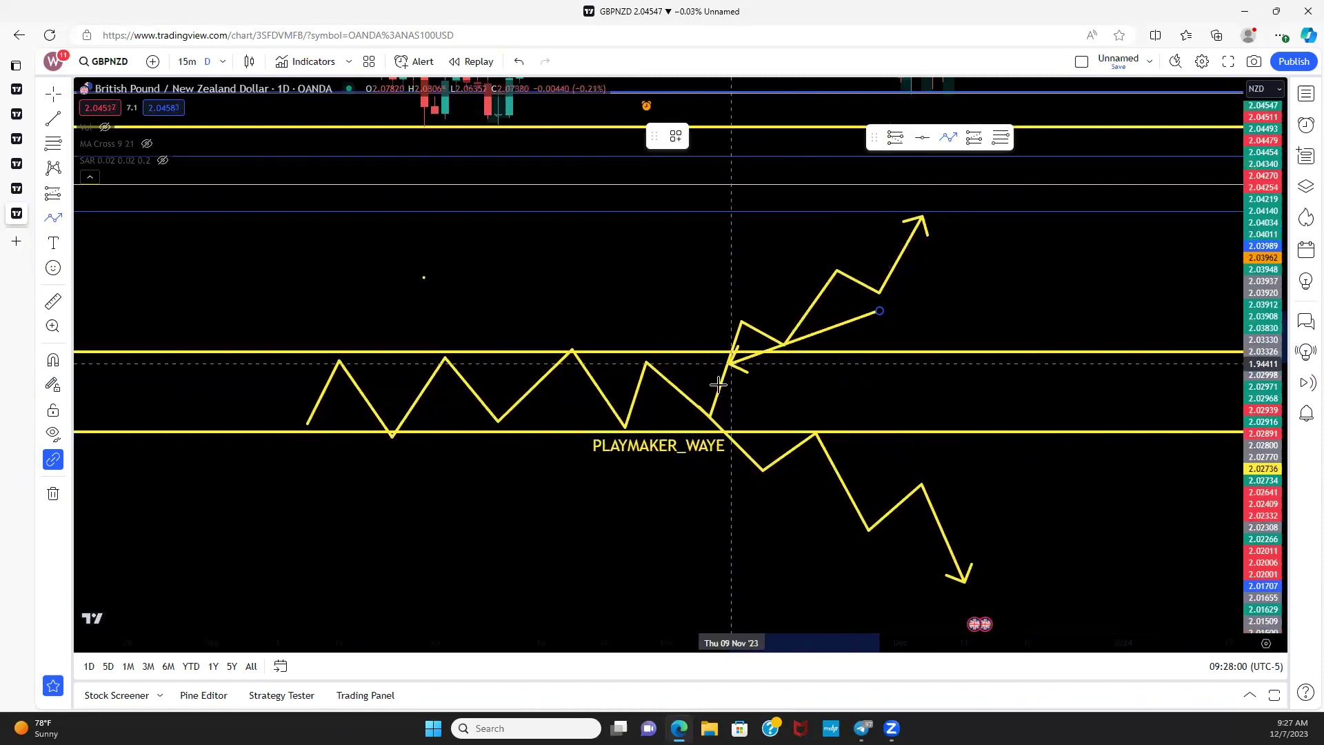
scroll(719, 384, up, 2)
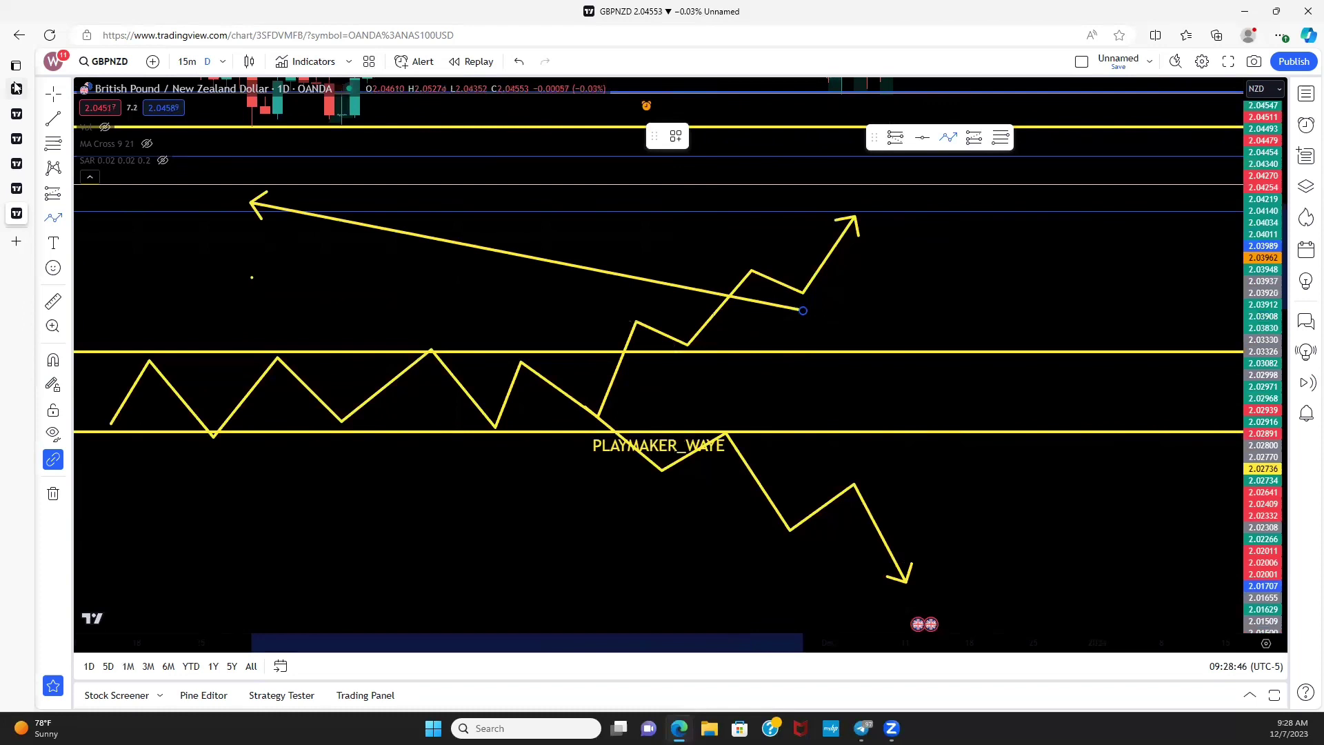
key(ctrl+Tab)
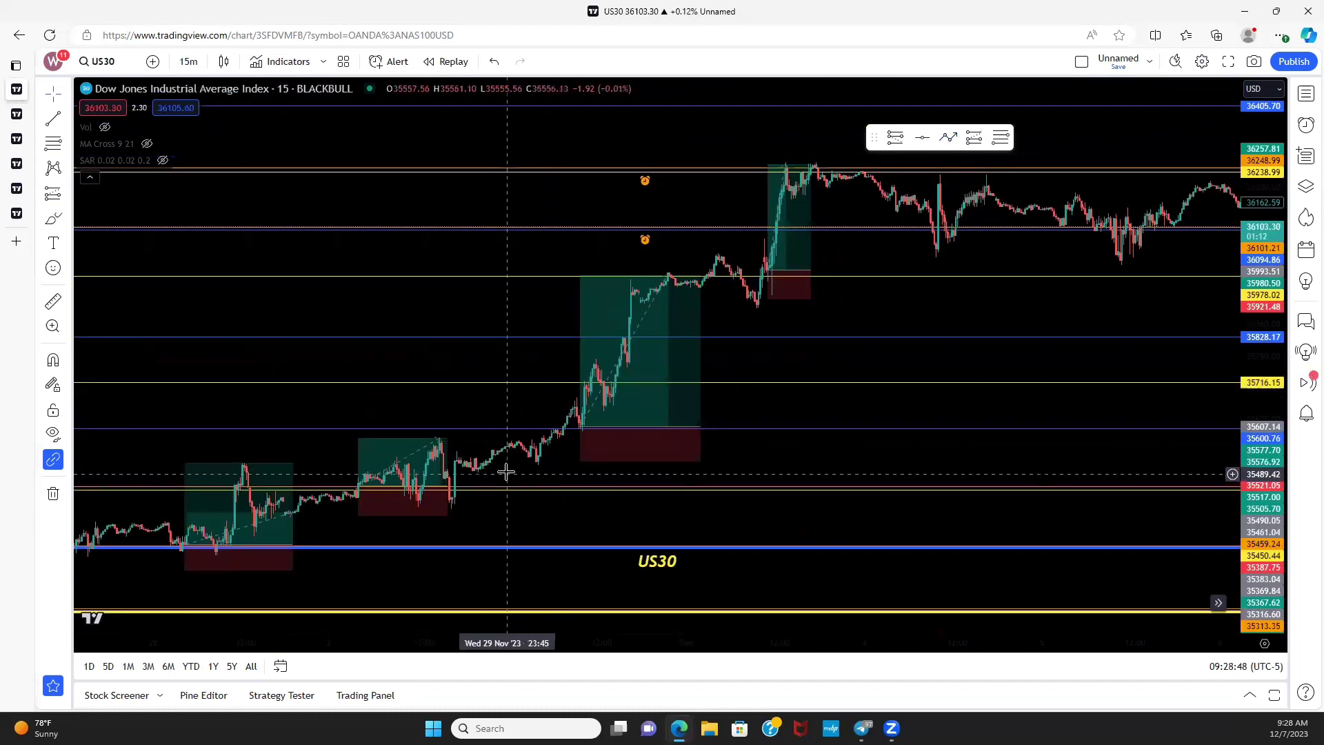
Pan the US30 chart to show the four long-position boxes climbing toward 36,250
drag(505, 474, 594, 462)
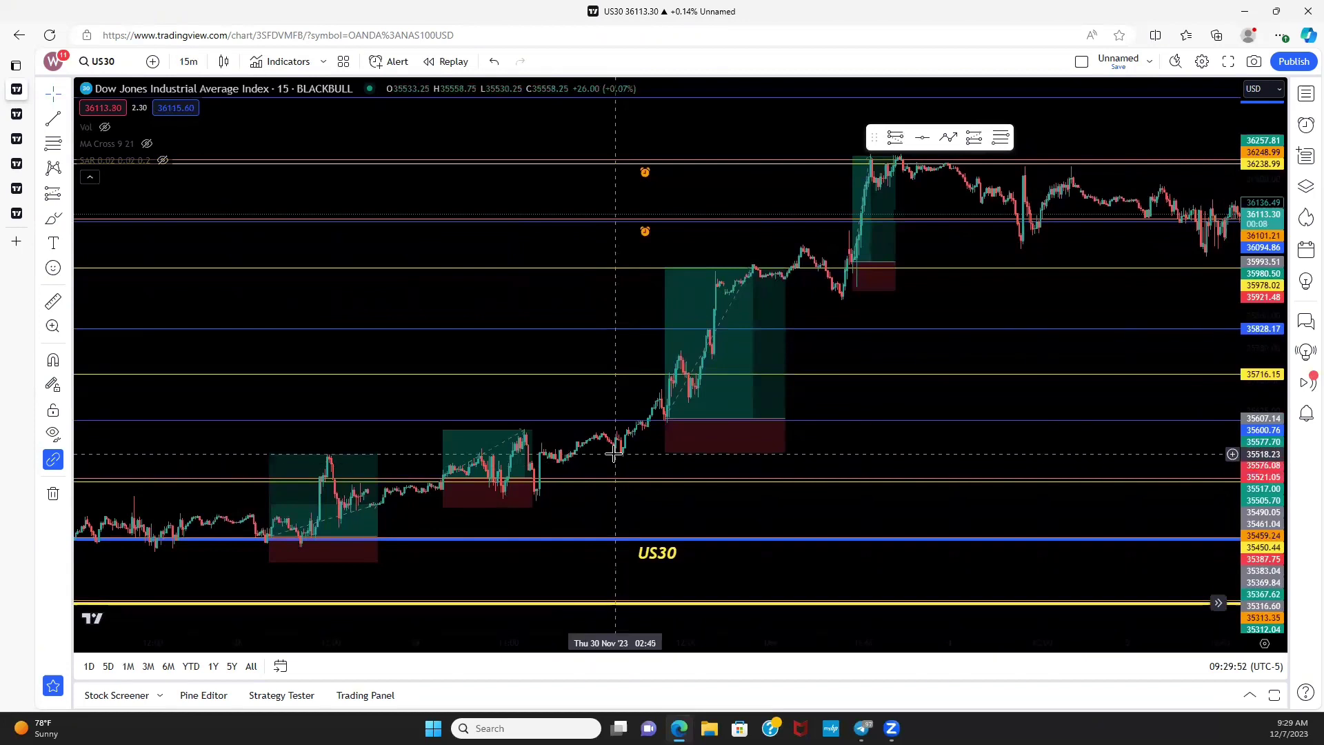
drag(615, 452, 602, 396)
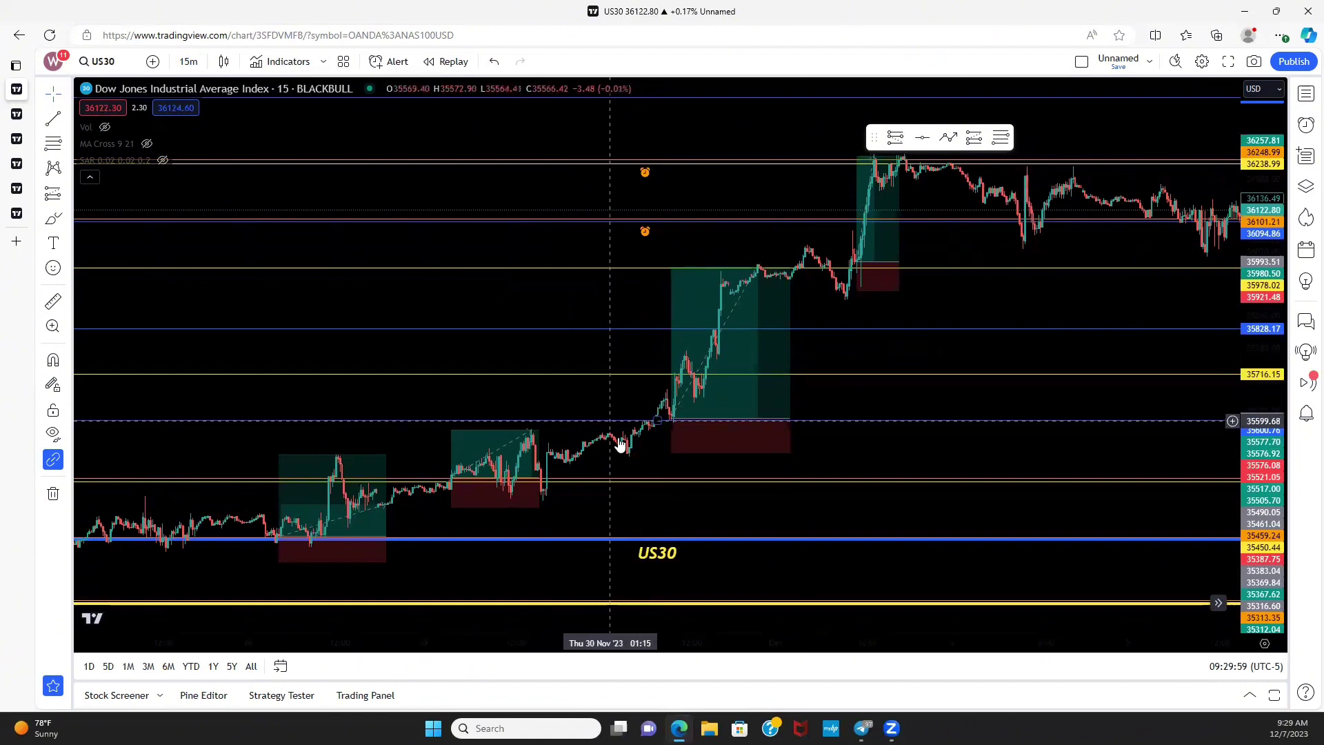
scroll(758, 448, up, 2)
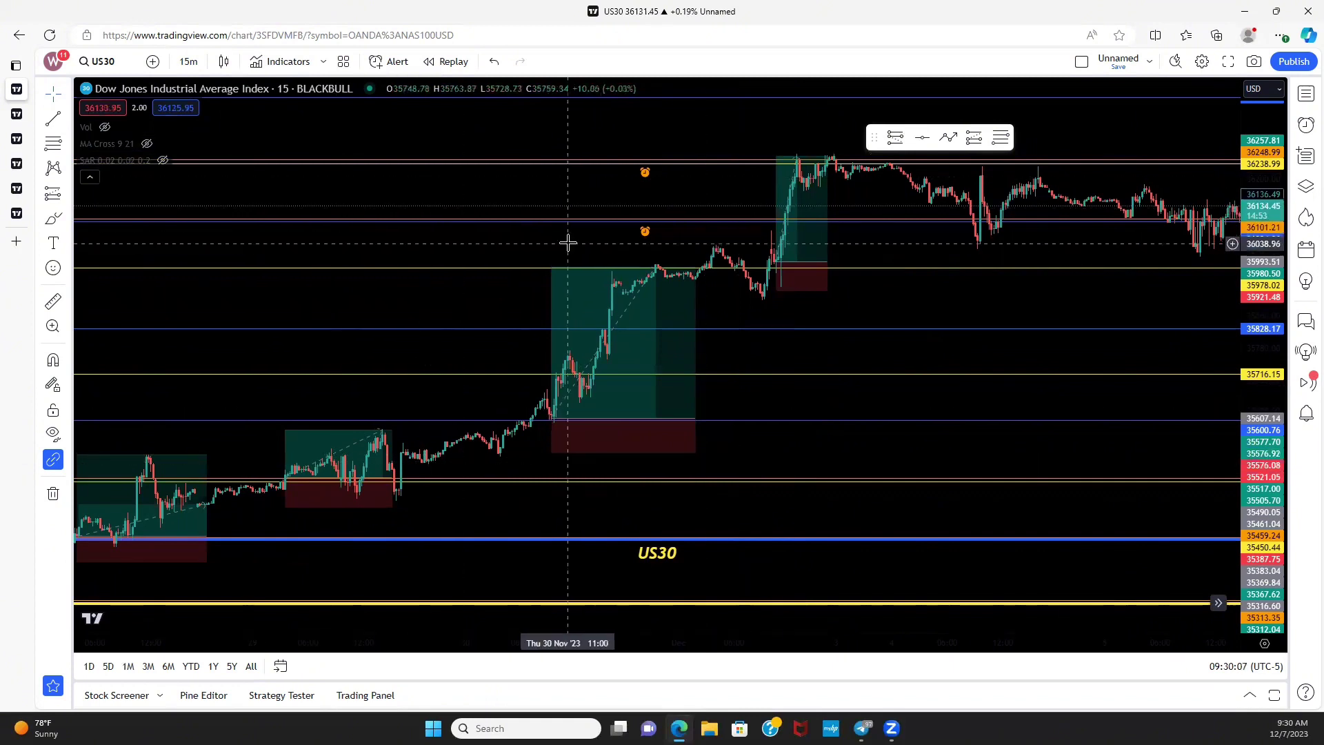
mouse_move(682, 395)
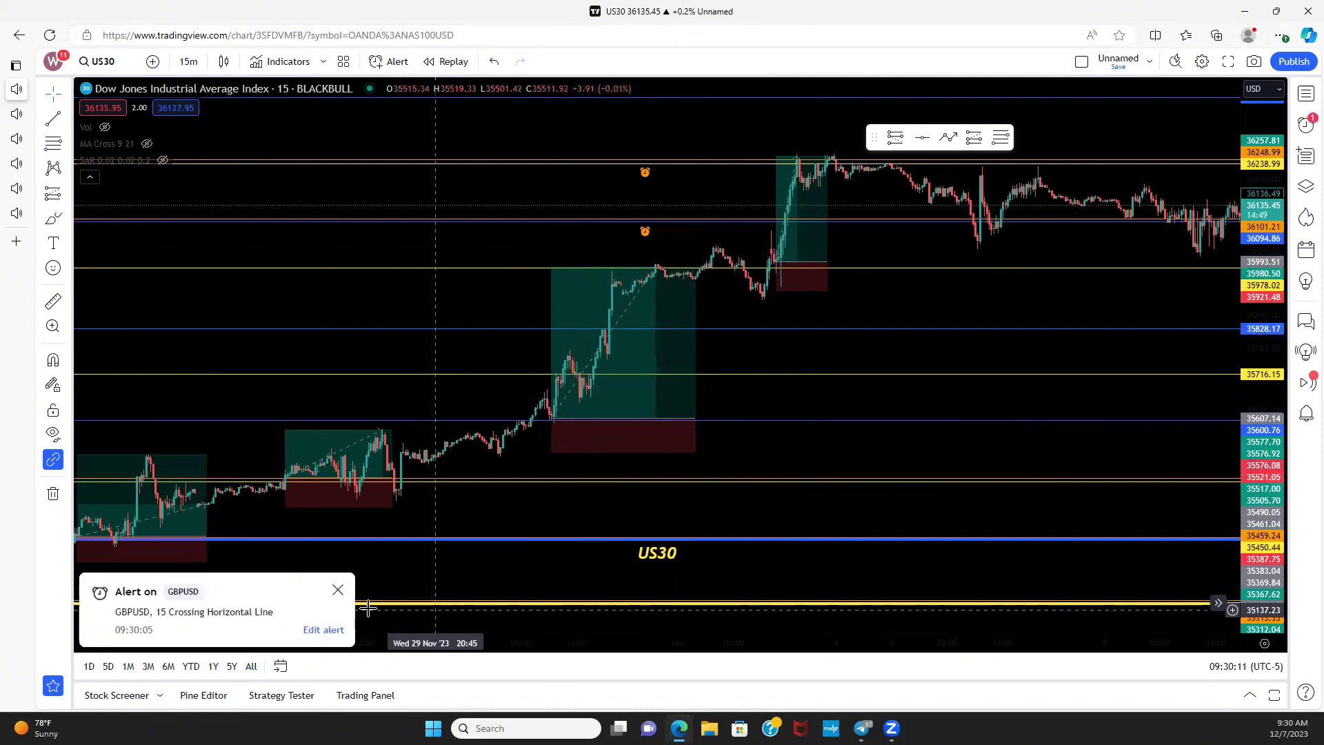
click(338, 590)
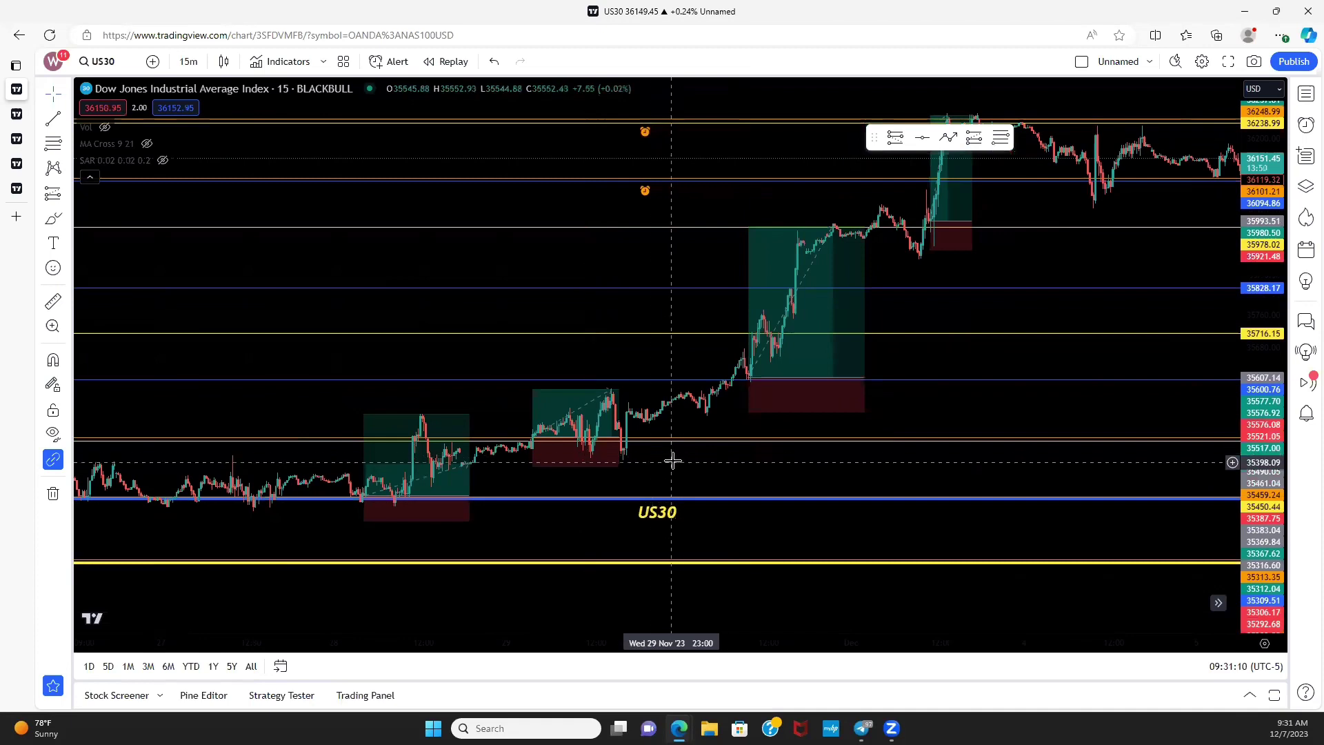
drag(675, 455, 979, 393)
scroll(529, 427, down, 2)
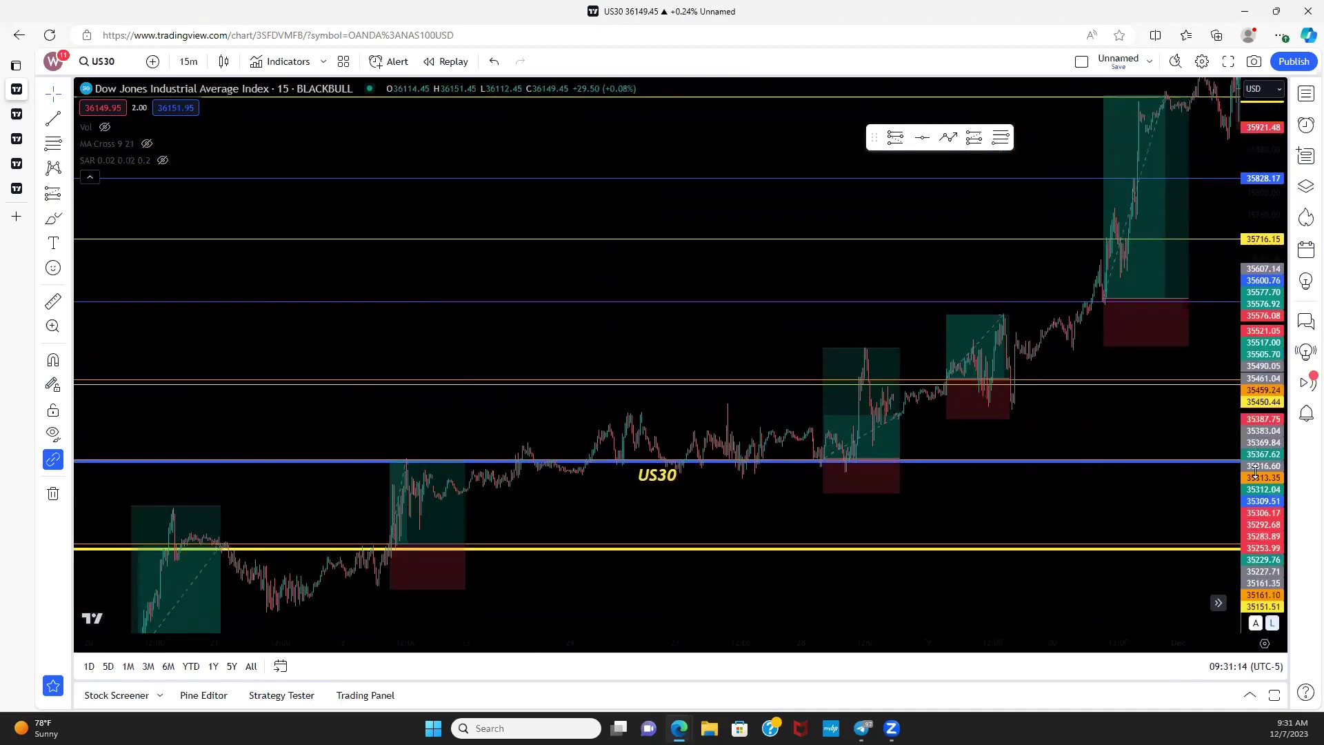
scroll(413, 449, up, 2)
scroll(664, 319, left, 5)
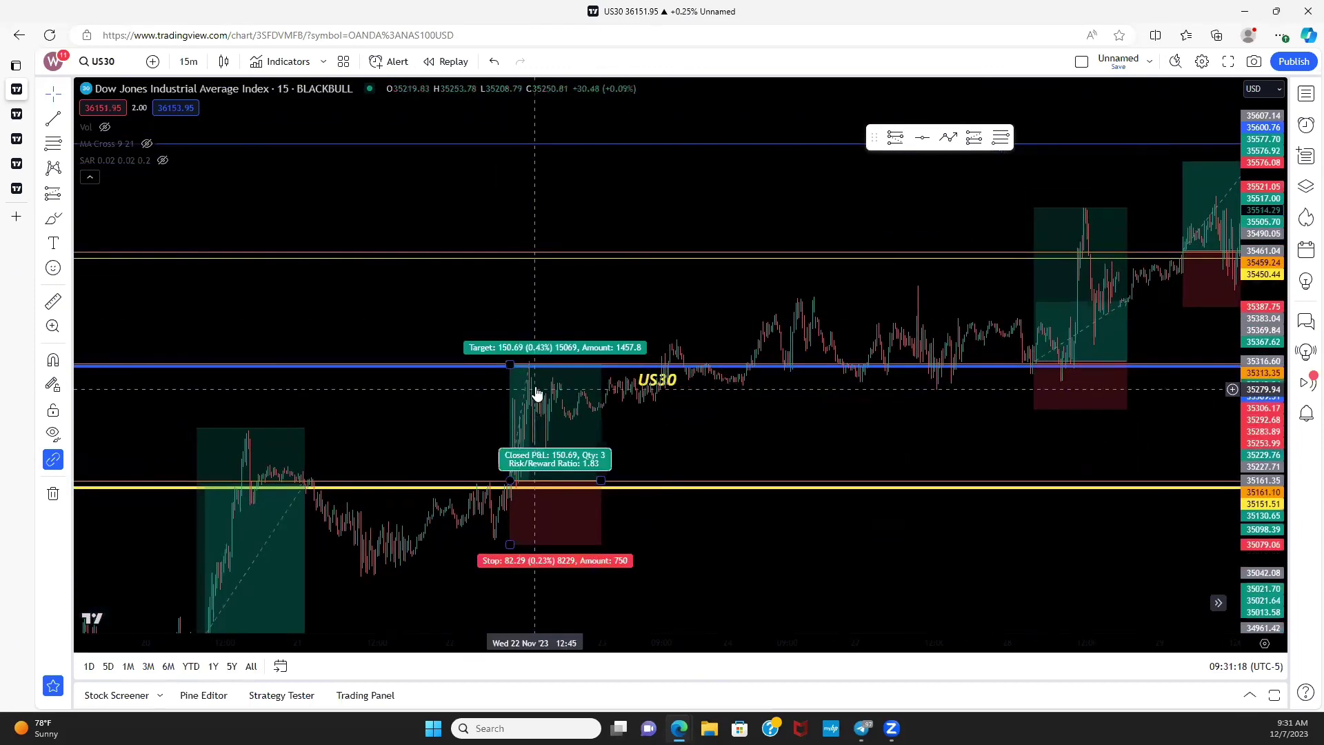
scroll(643, 321, up, 2)
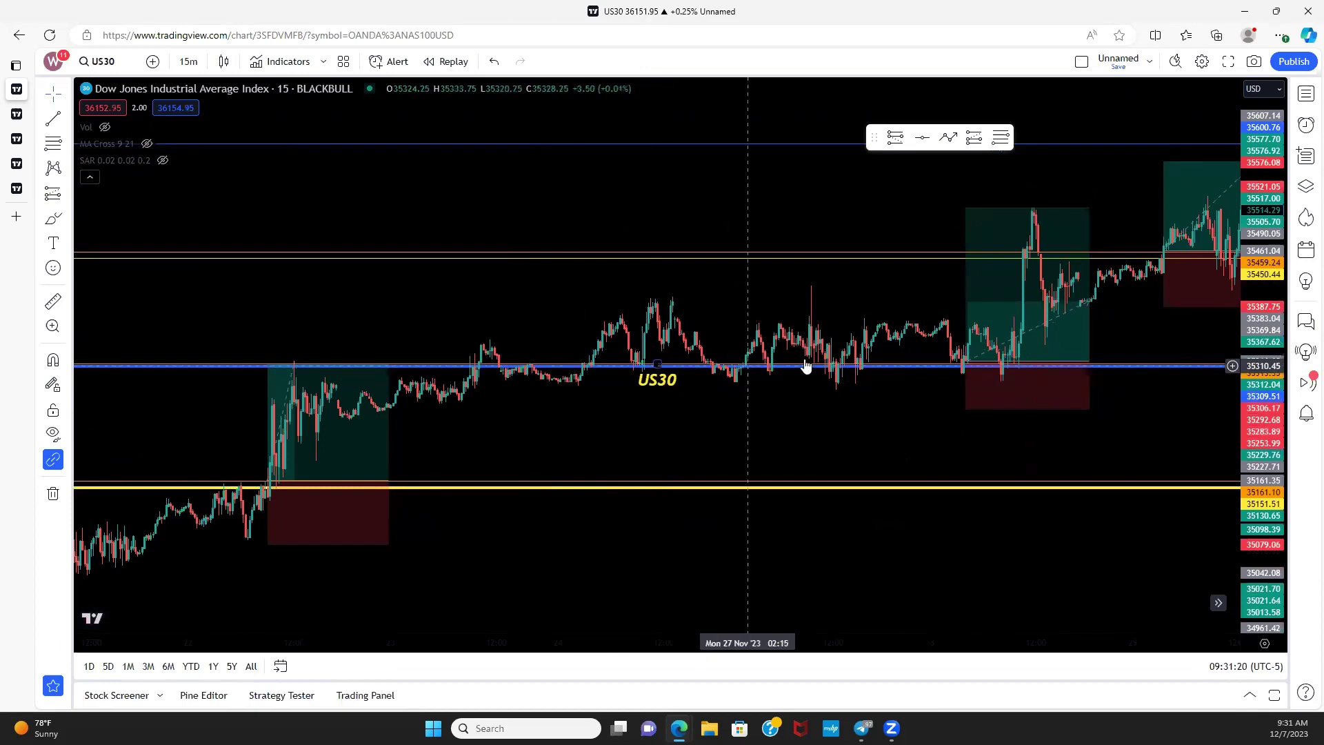
scroll(930, 365, left, 5)
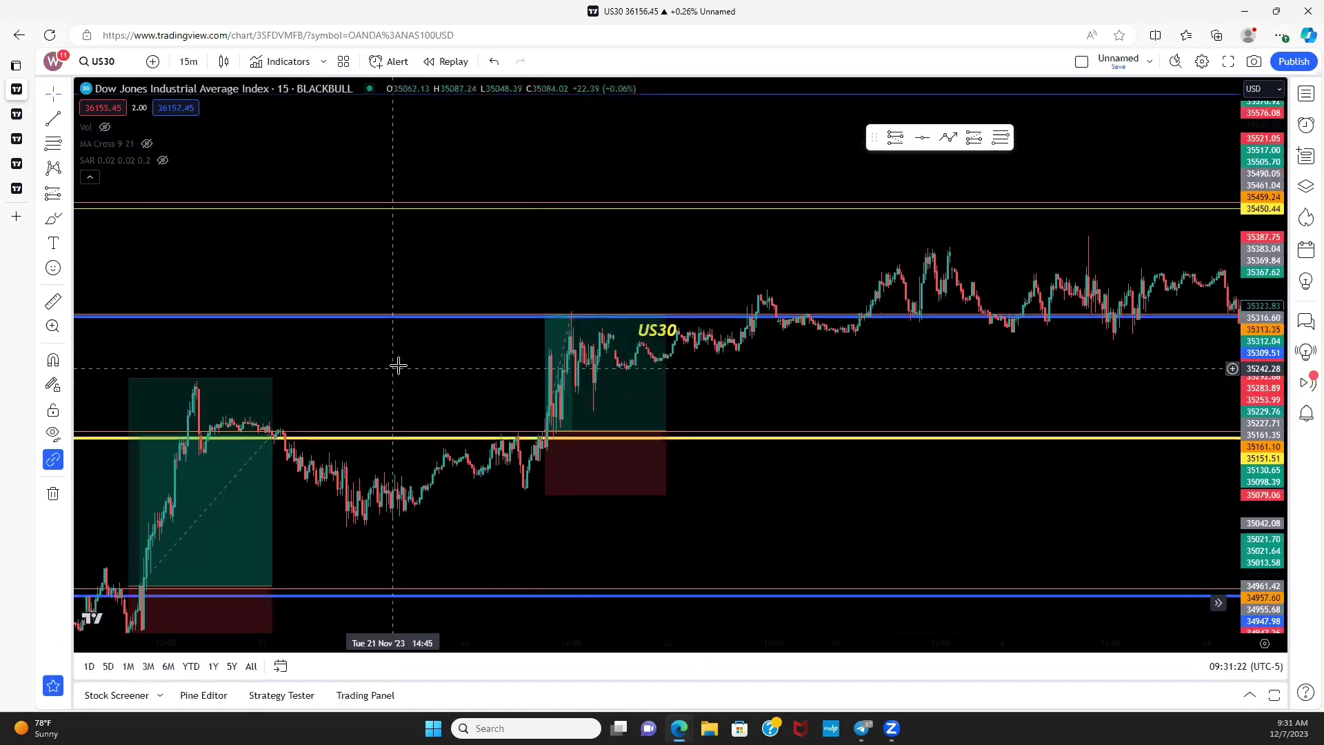
scroll(733, 260, left, 10)
drag(331, 423, 517, 452)
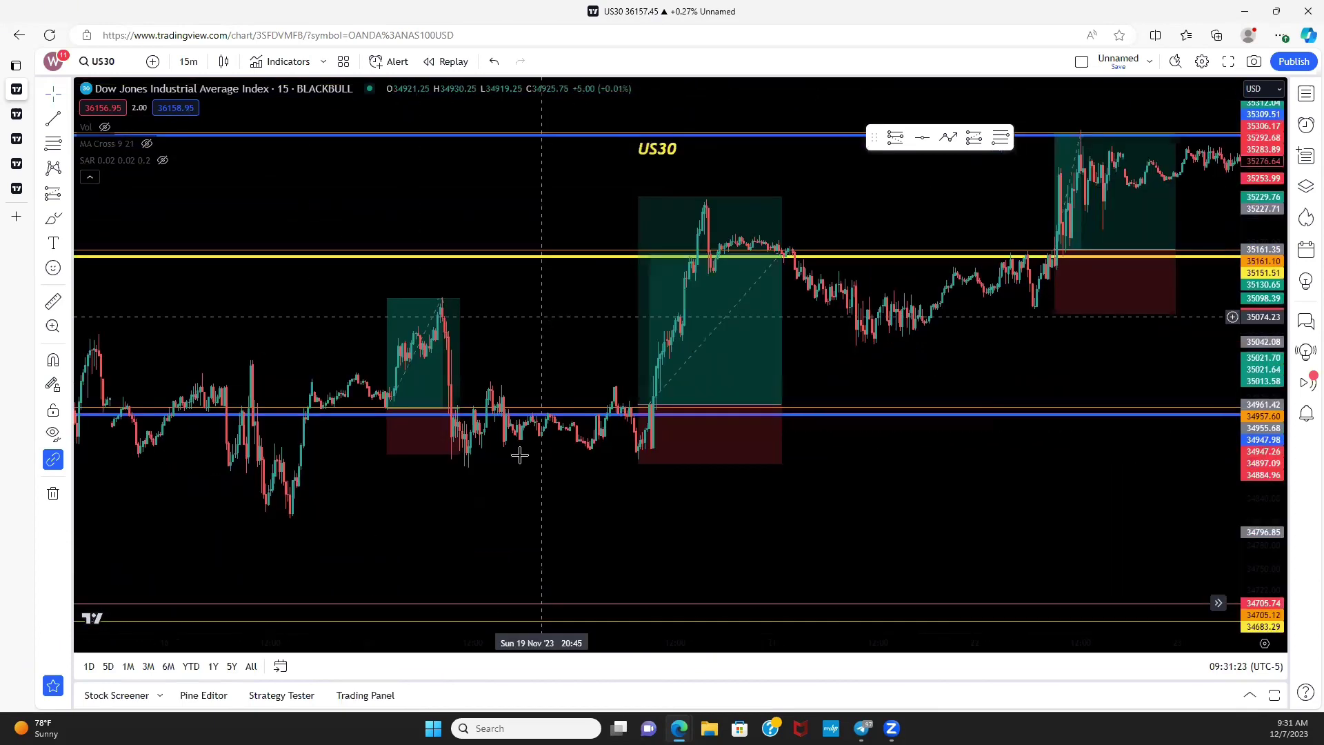
scroll(531, 452, left, 5)
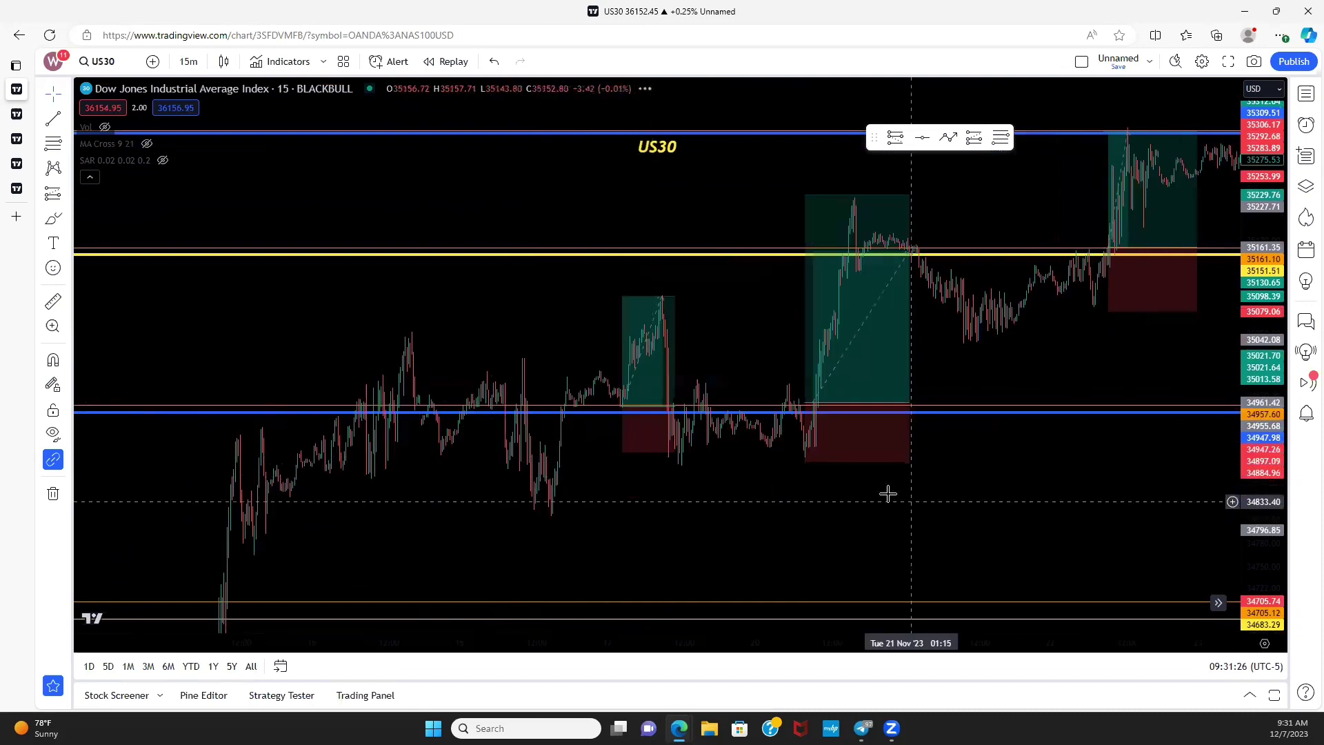
scroll(551, 442, right, 6)
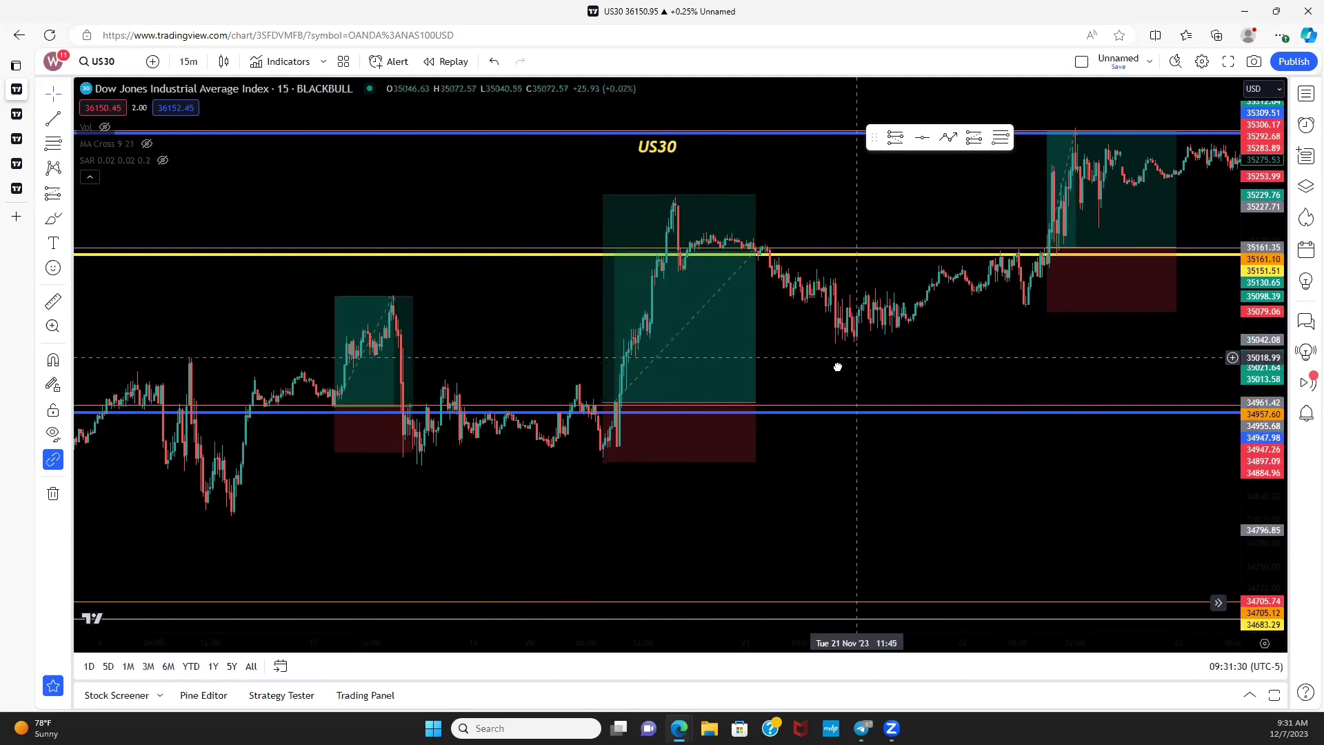
drag(839, 363, 735, 423)
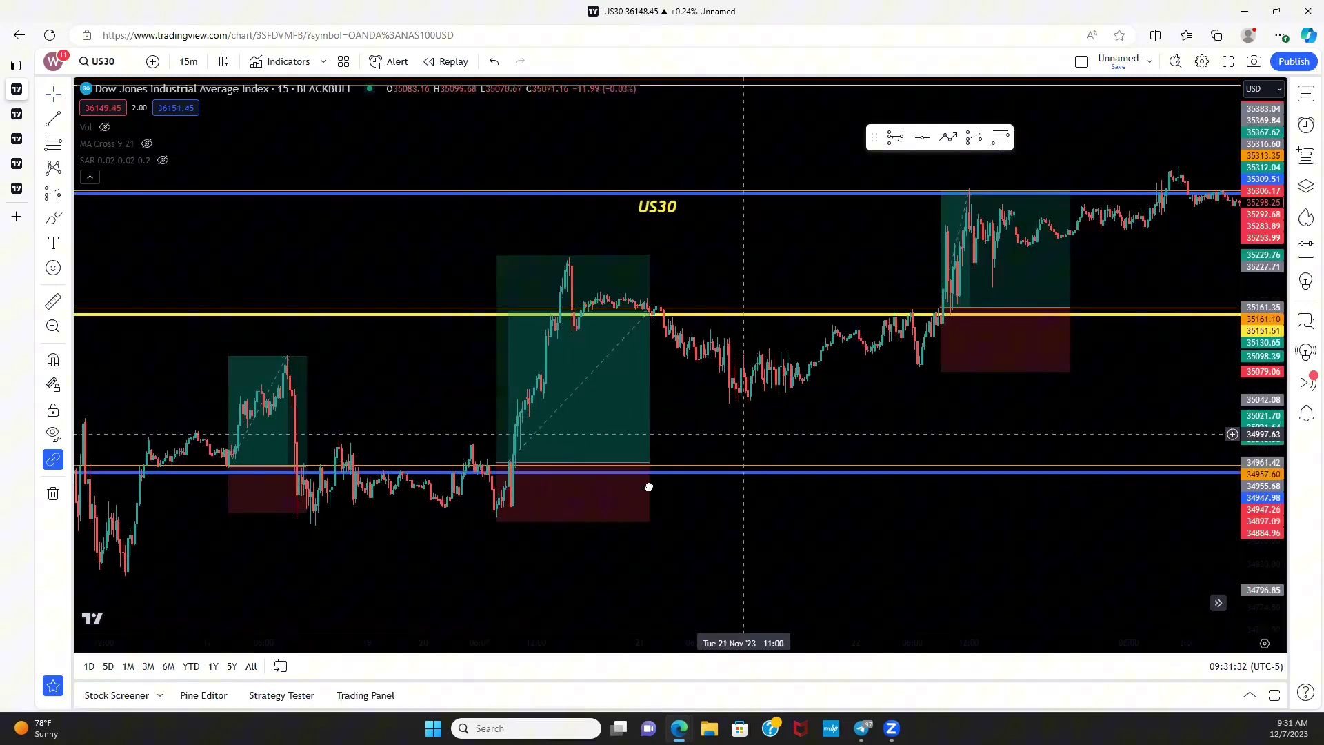
drag(649, 488, 635, 487)
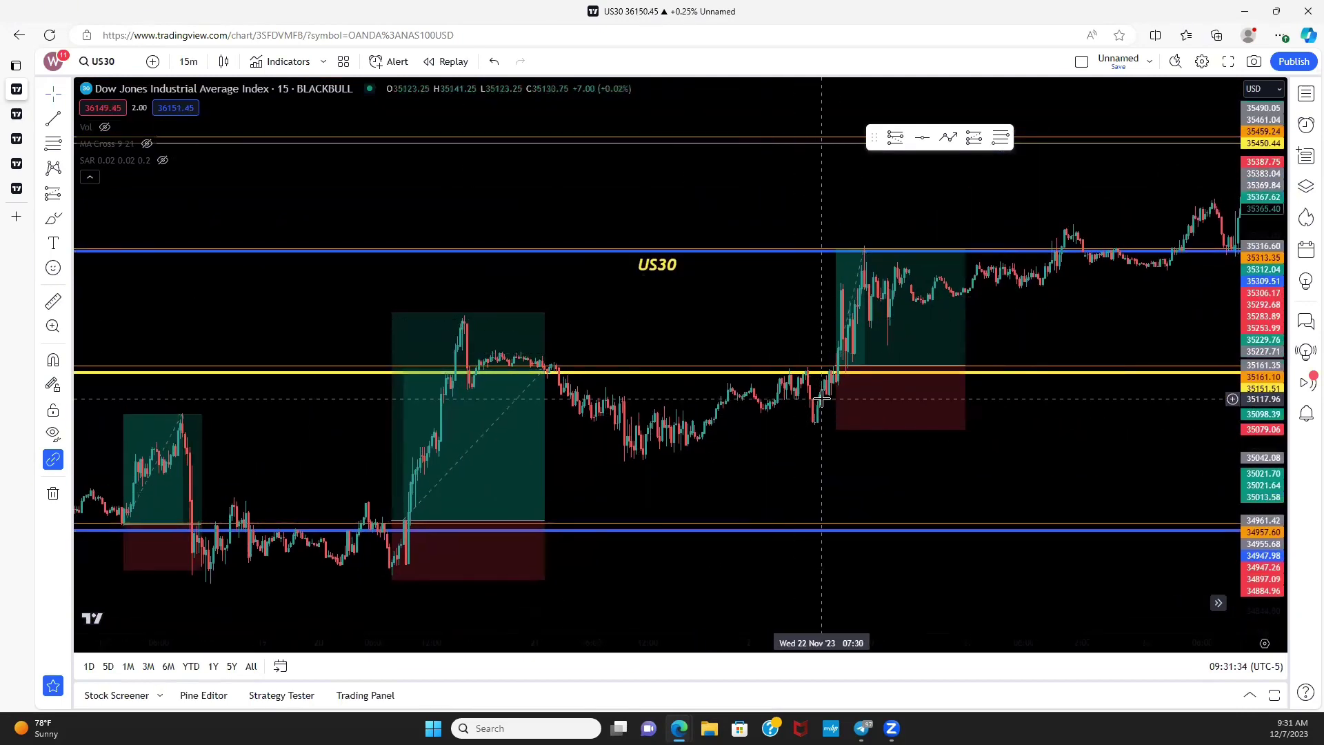
scroll(1070, 301, right, 6)
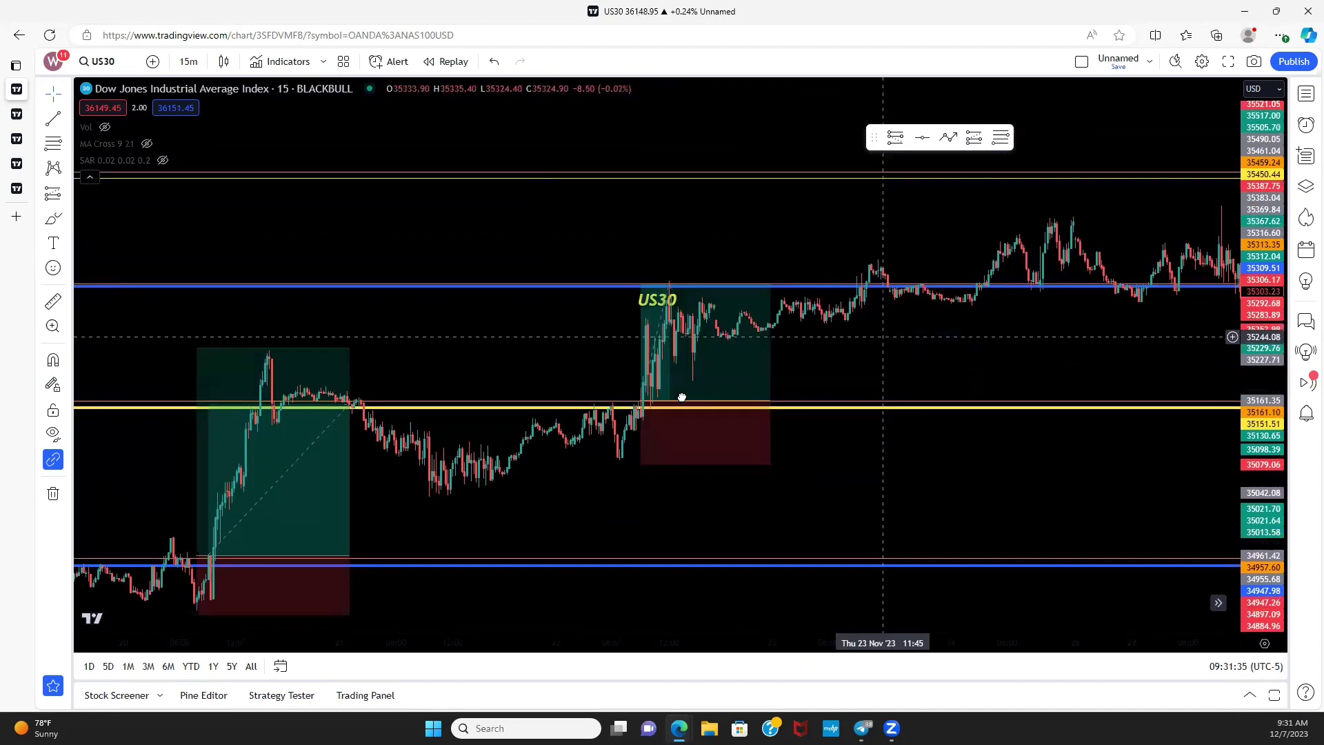
scroll(744, 352, right, 6)
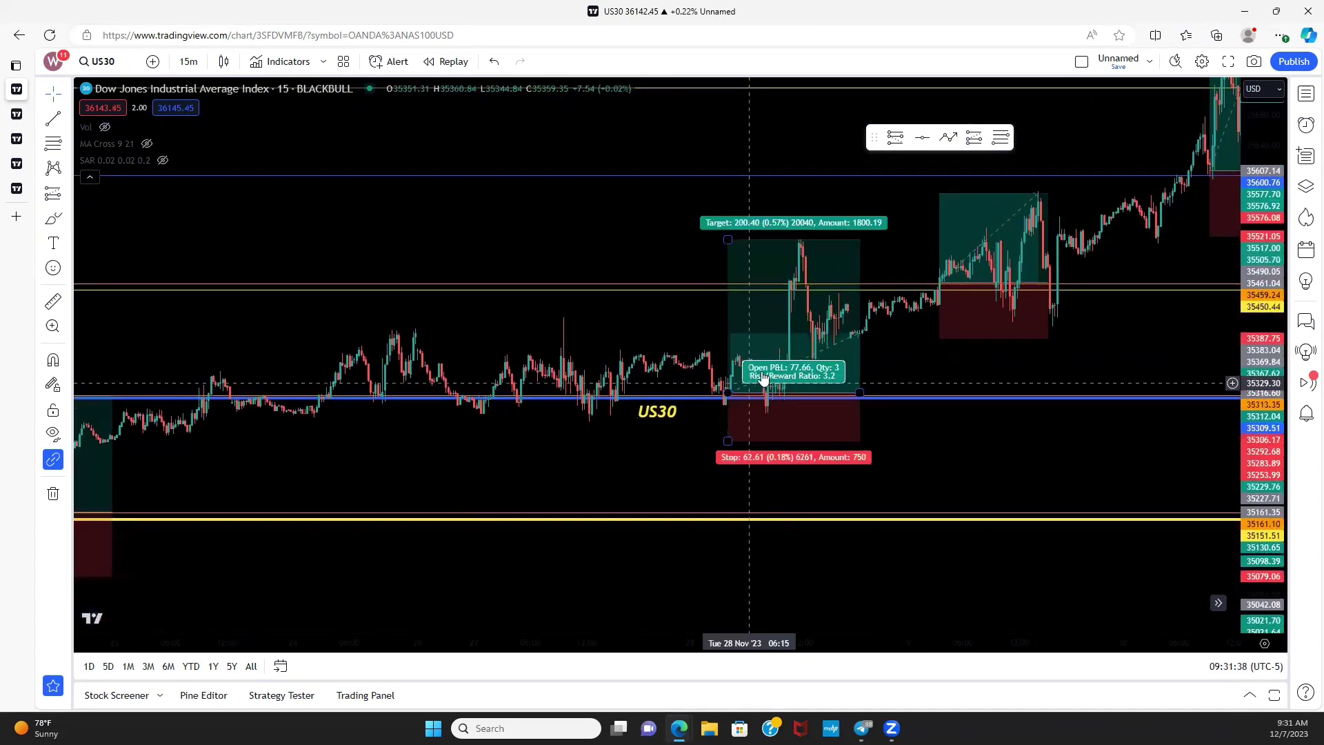
drag(946, 324, 845, 343)
key(ctrl+z)
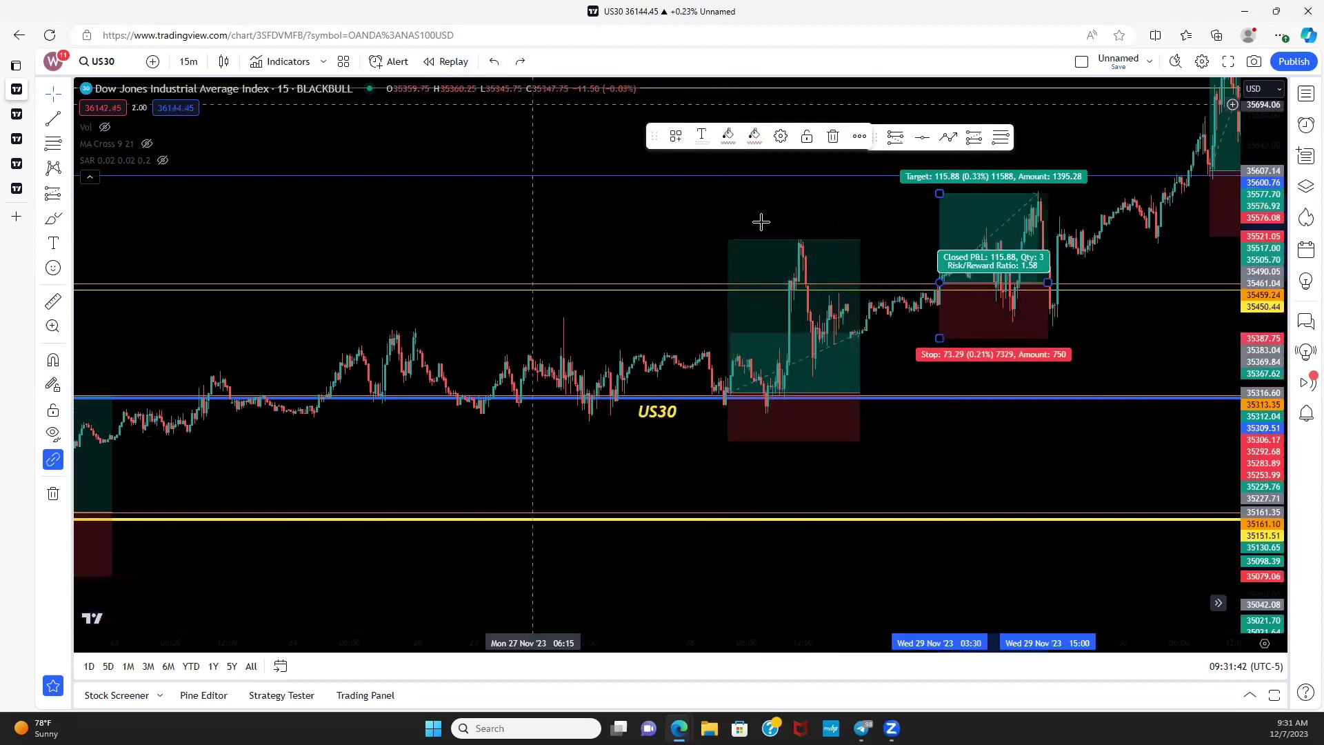
drag(1064, 370, 653, 482)
scroll(721, 345, right, 4)
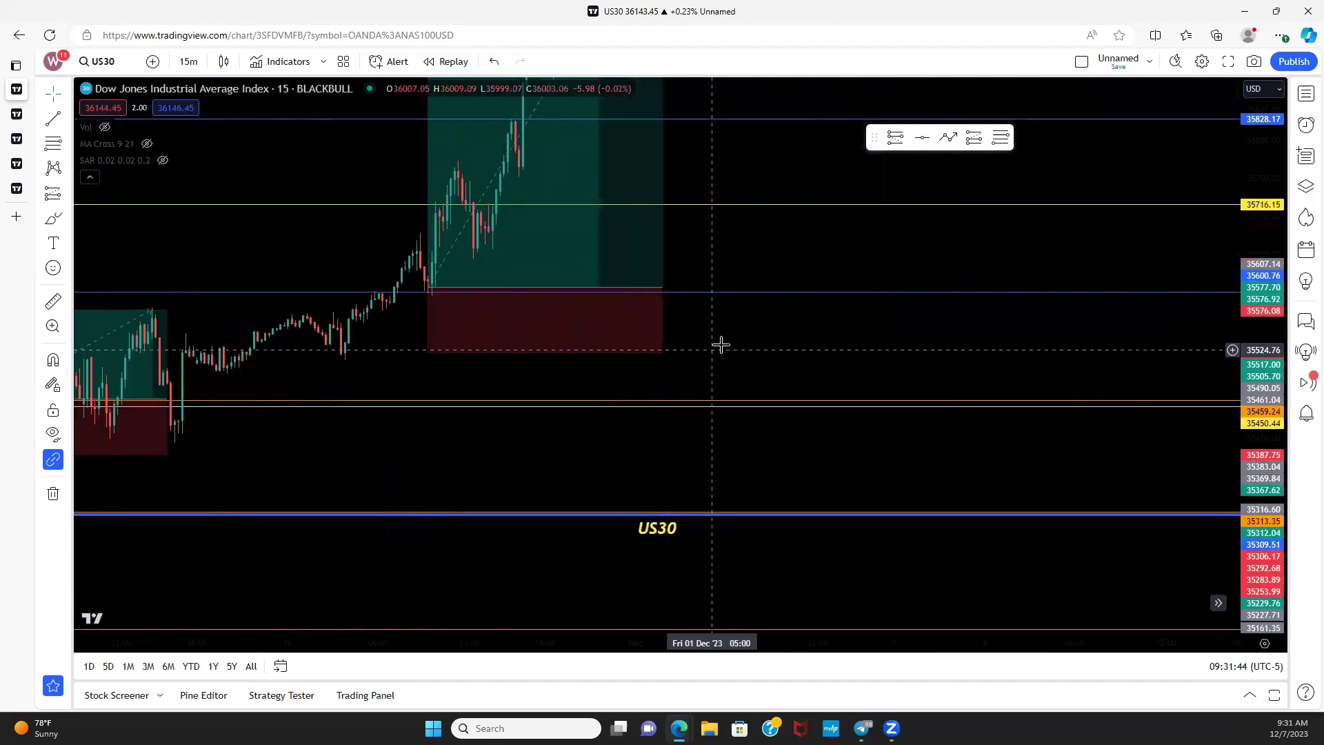
scroll(1082, 323, left, 5)
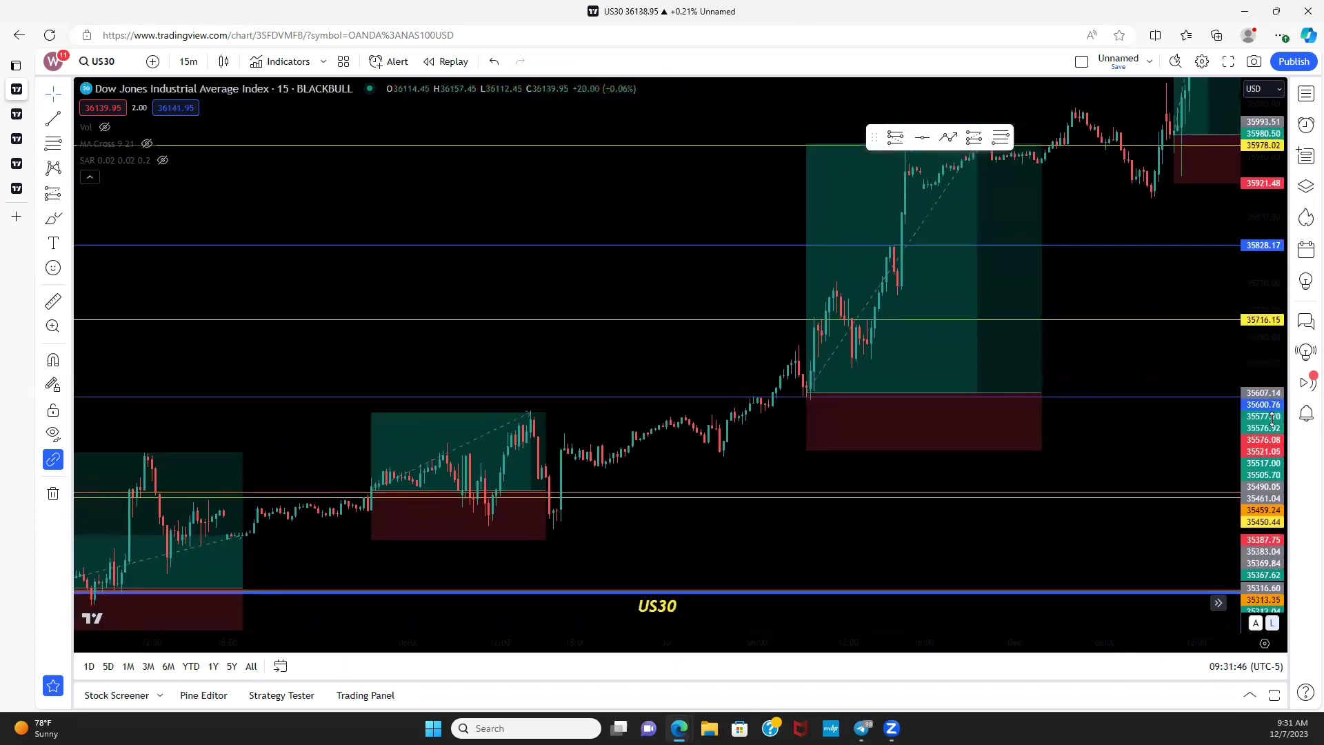
scroll(981, 455, right, 2)
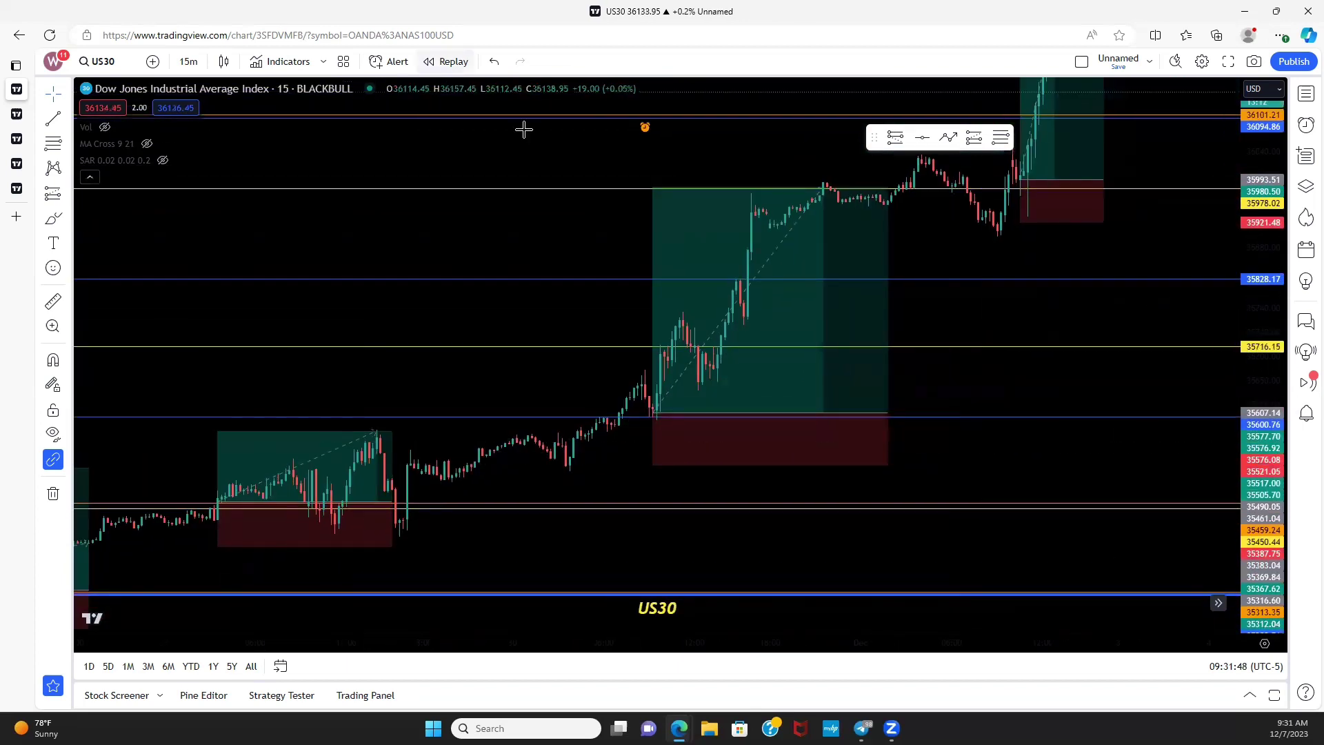
Start a US30 bar replay from 30 November and play it forward
click(447, 61)
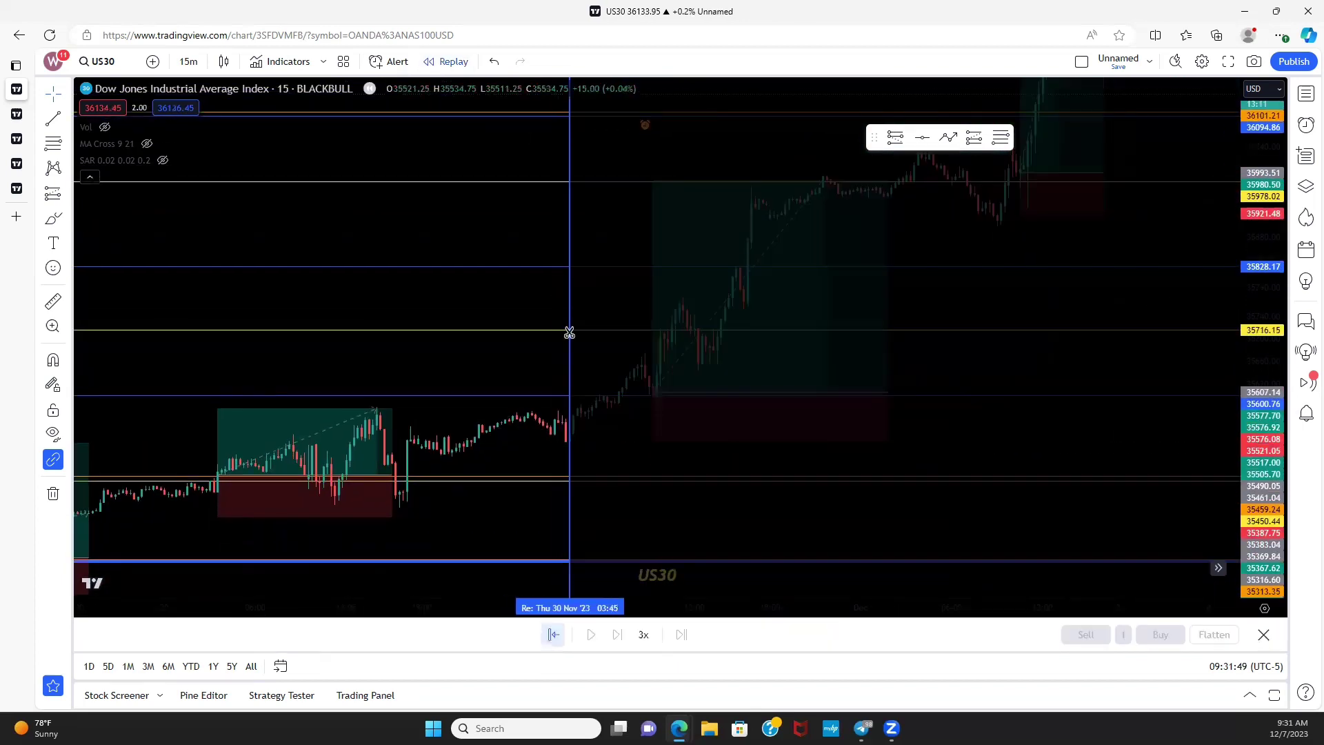
click(606, 359)
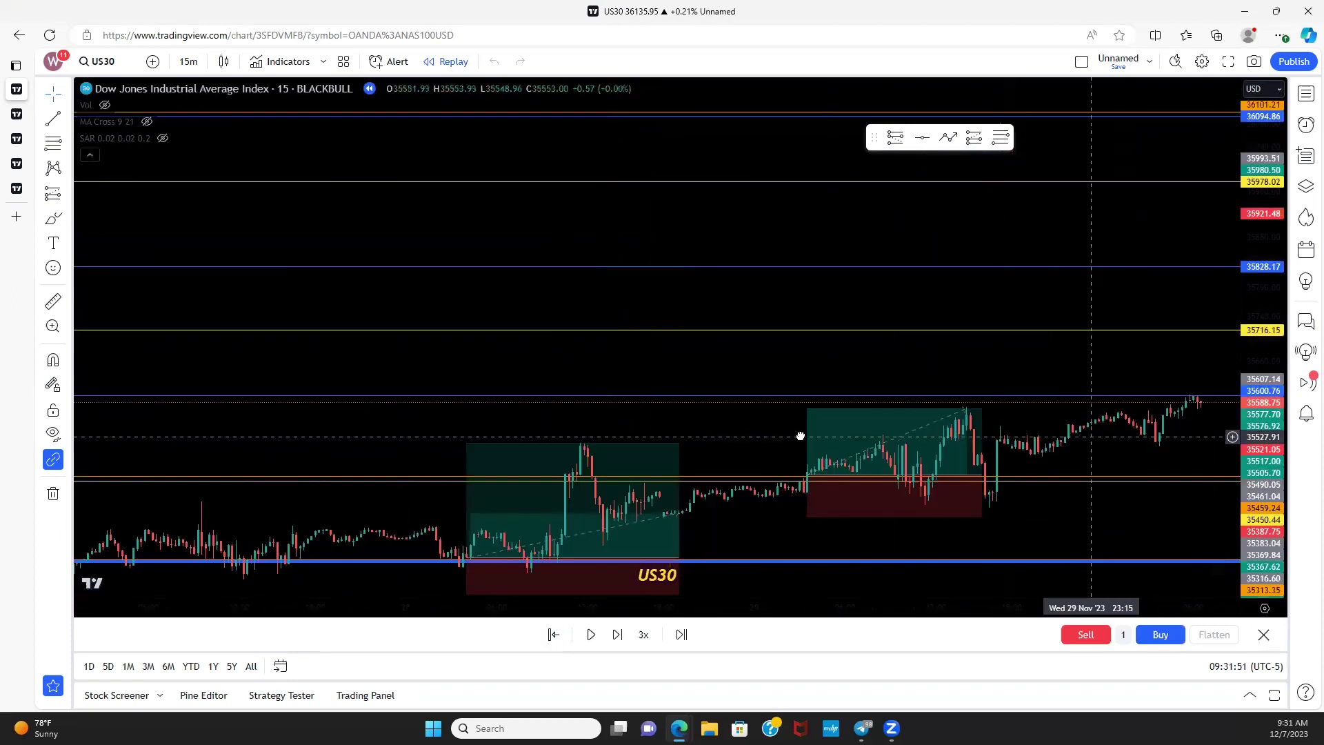
click(592, 634)
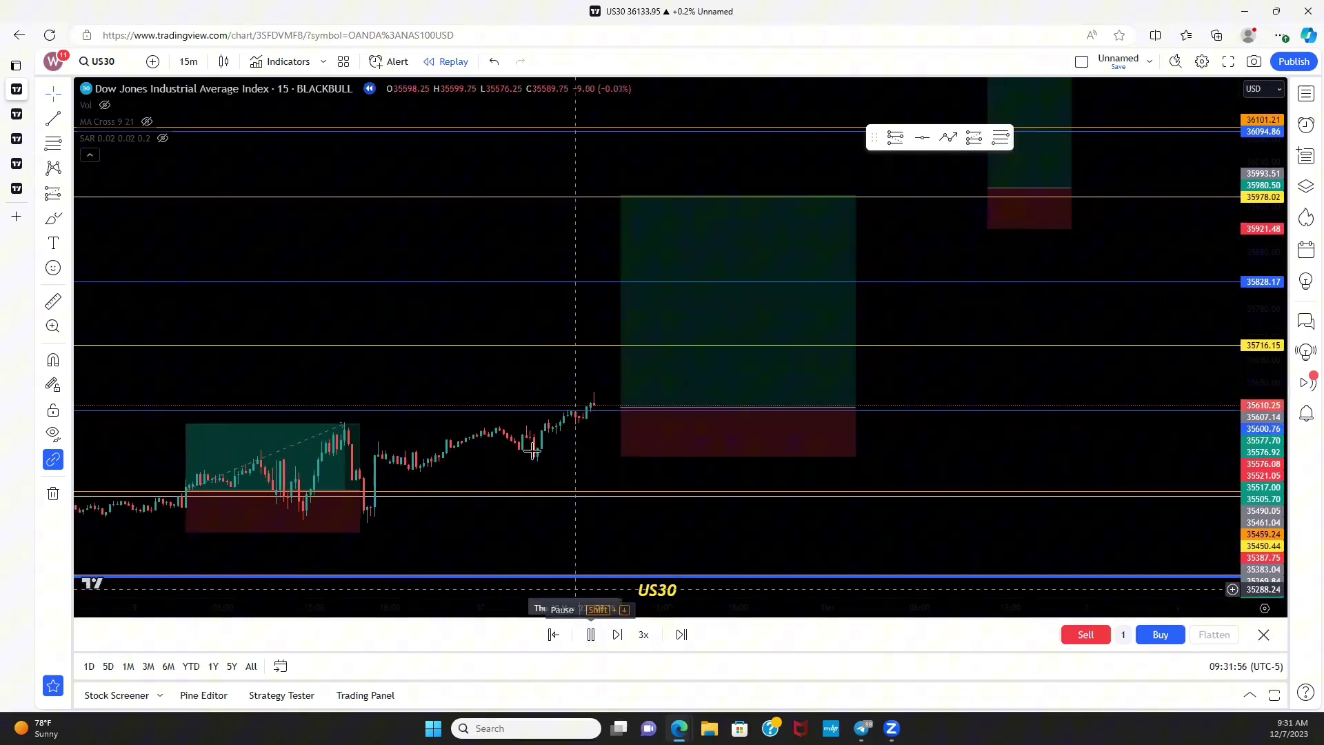
Select the latest long position and follow its price up to about 36,028, then pause
click(590, 426)
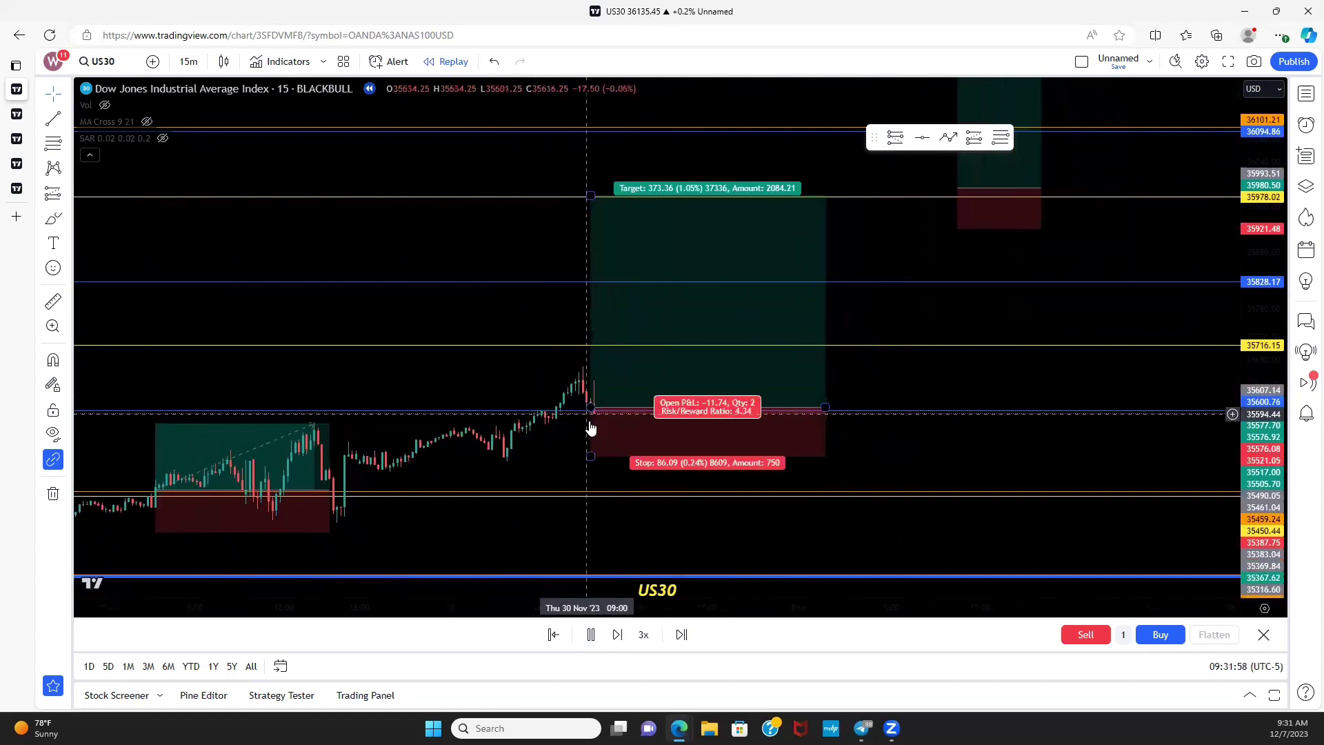
click(916, 535)
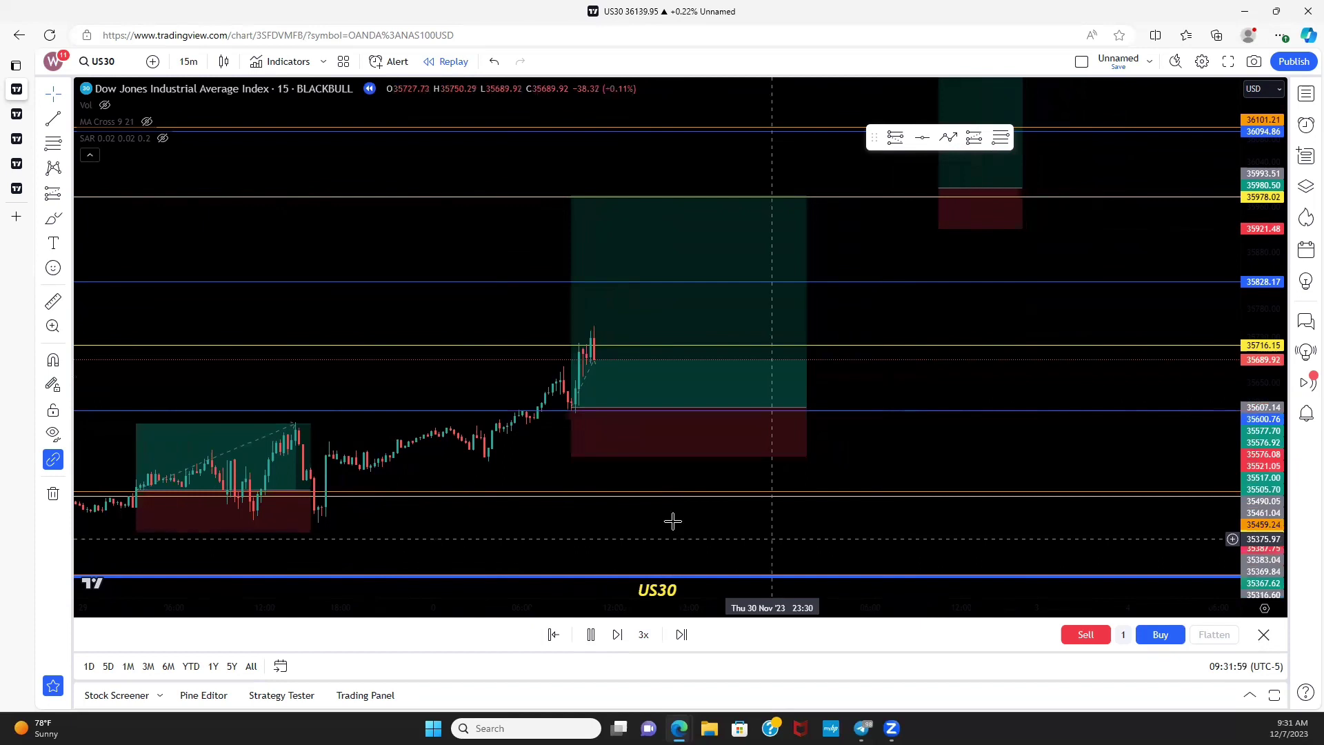
click(560, 360)
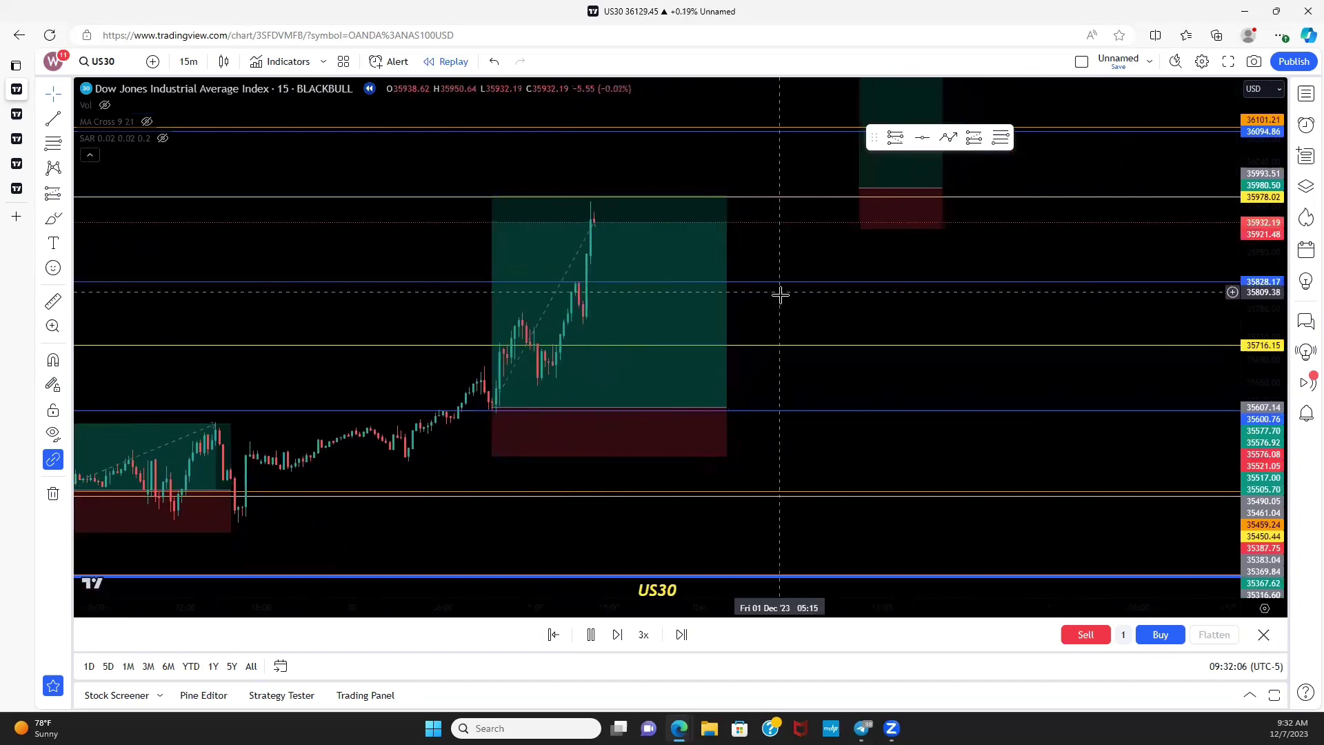
drag(825, 316, 981, 379)
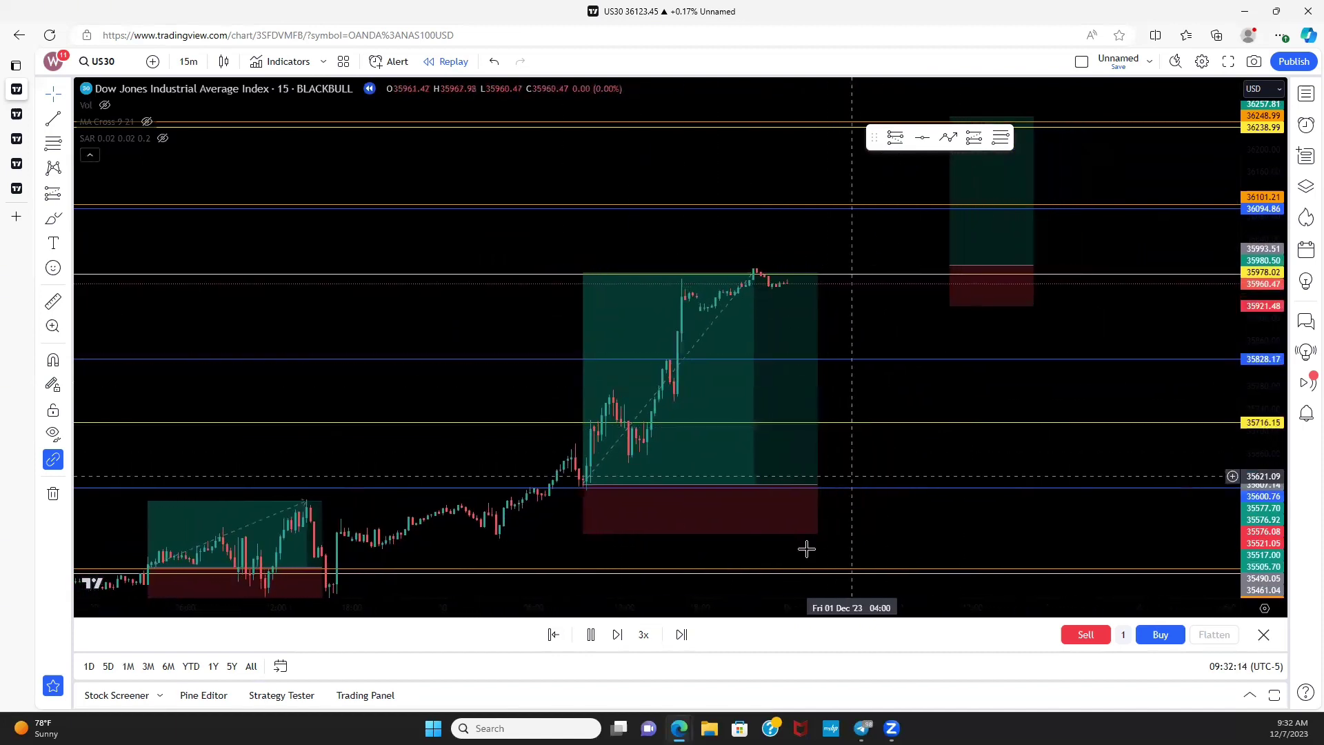
click(591, 640)
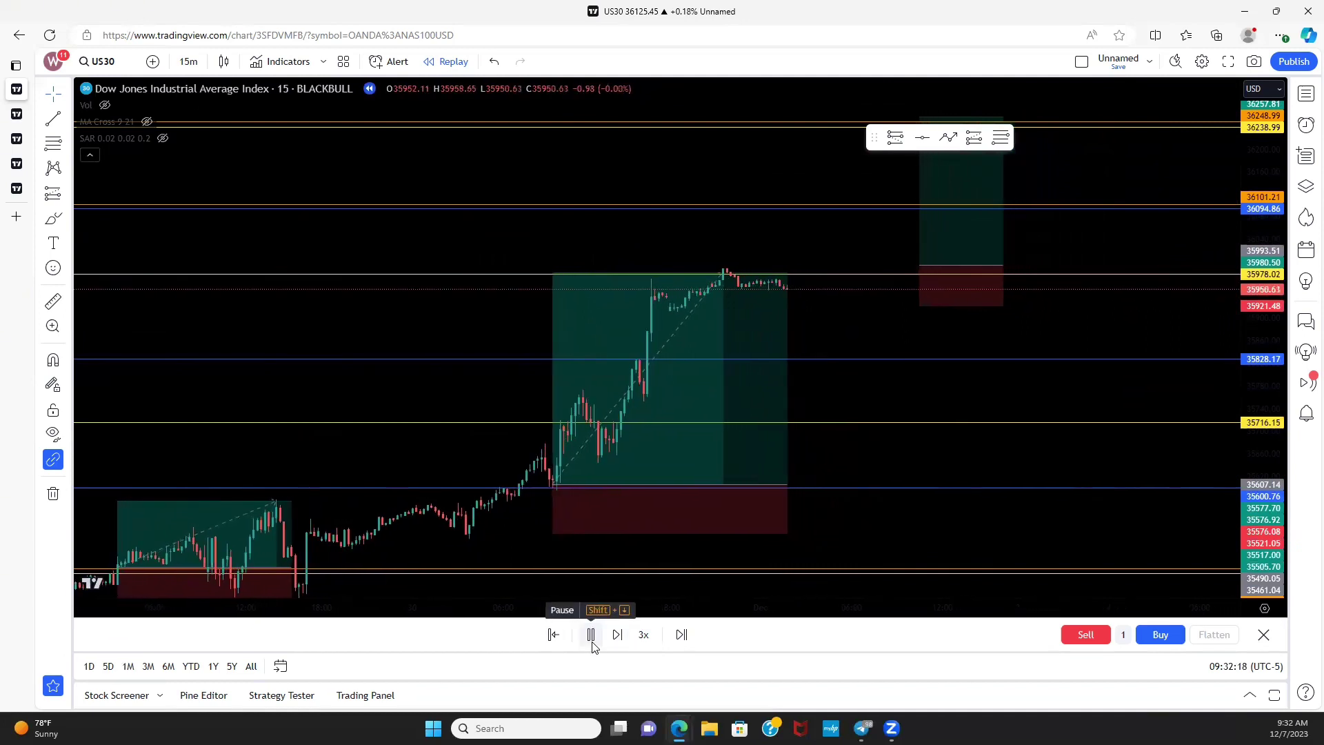
scroll(633, 330, up, 2)
scroll(633, 330, down, 2)
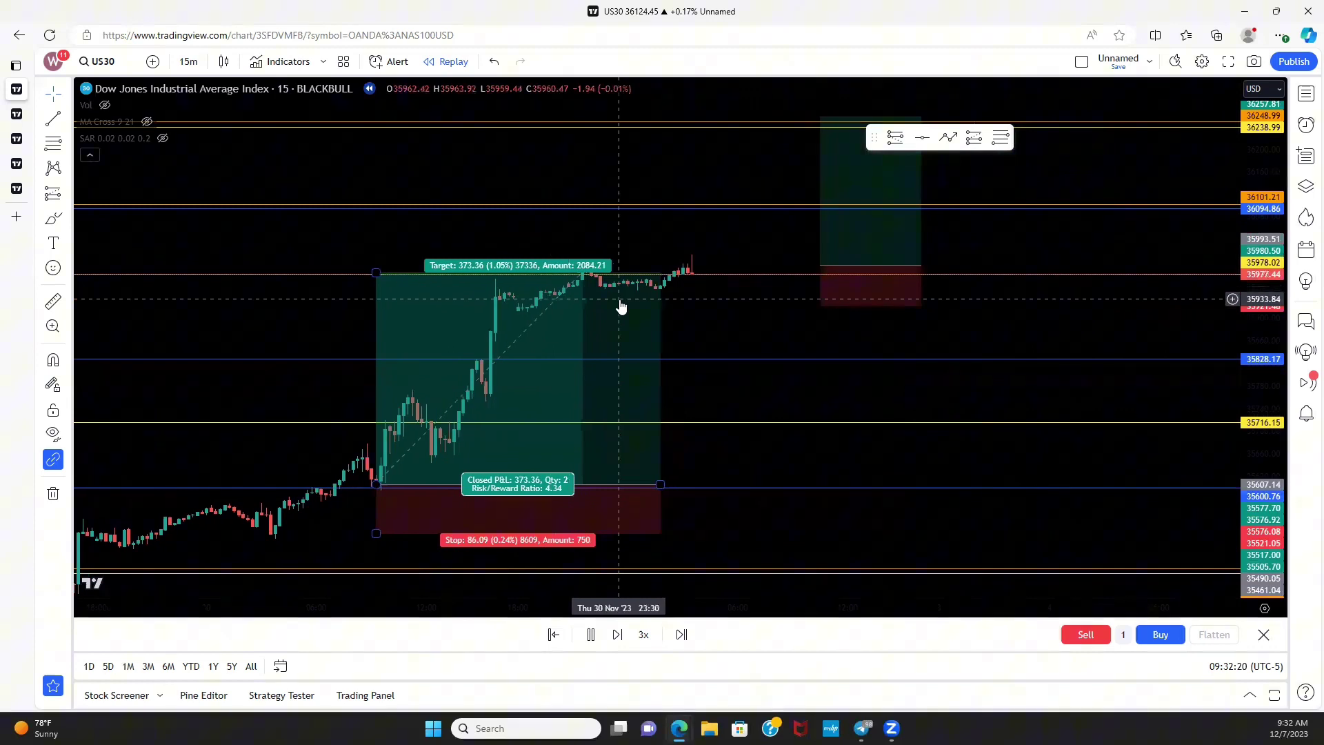
drag(621, 304, 700, 283)
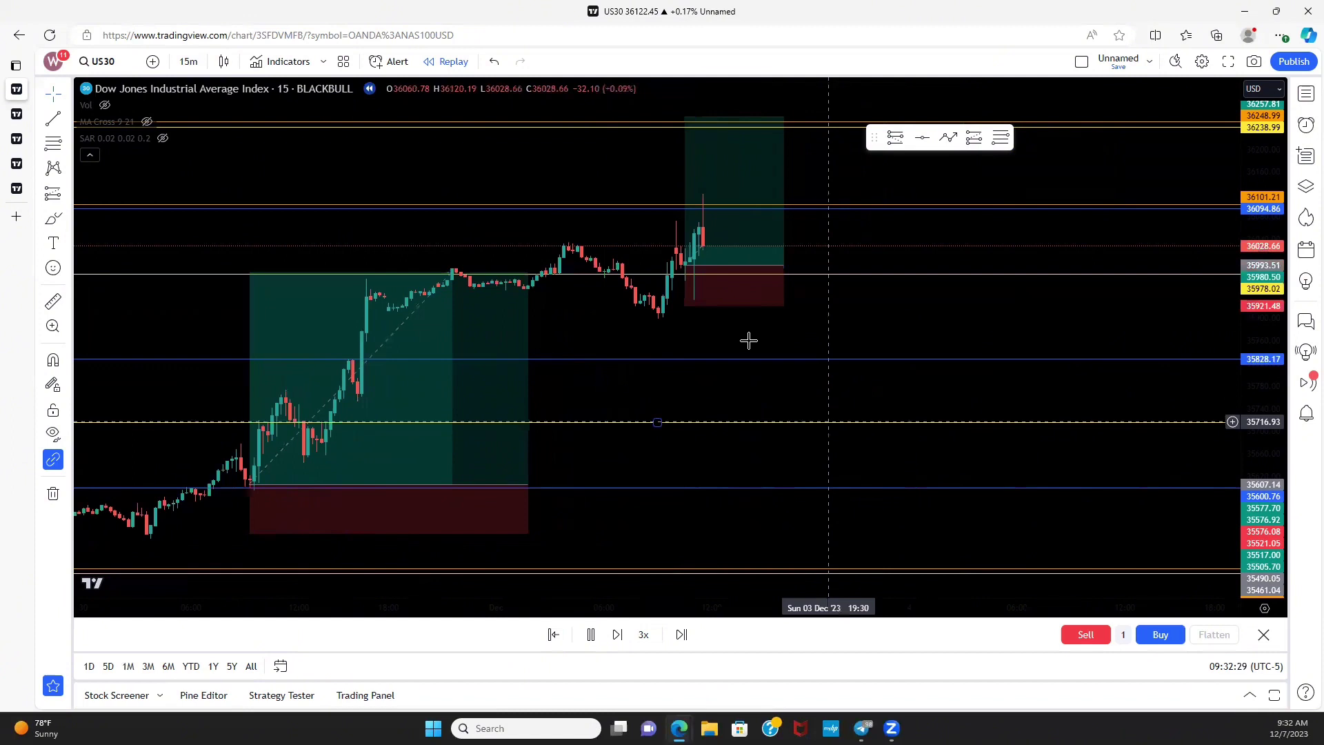
Pause the replay at the long box's 36,257 target and zoom around the recent bars
click(589, 636)
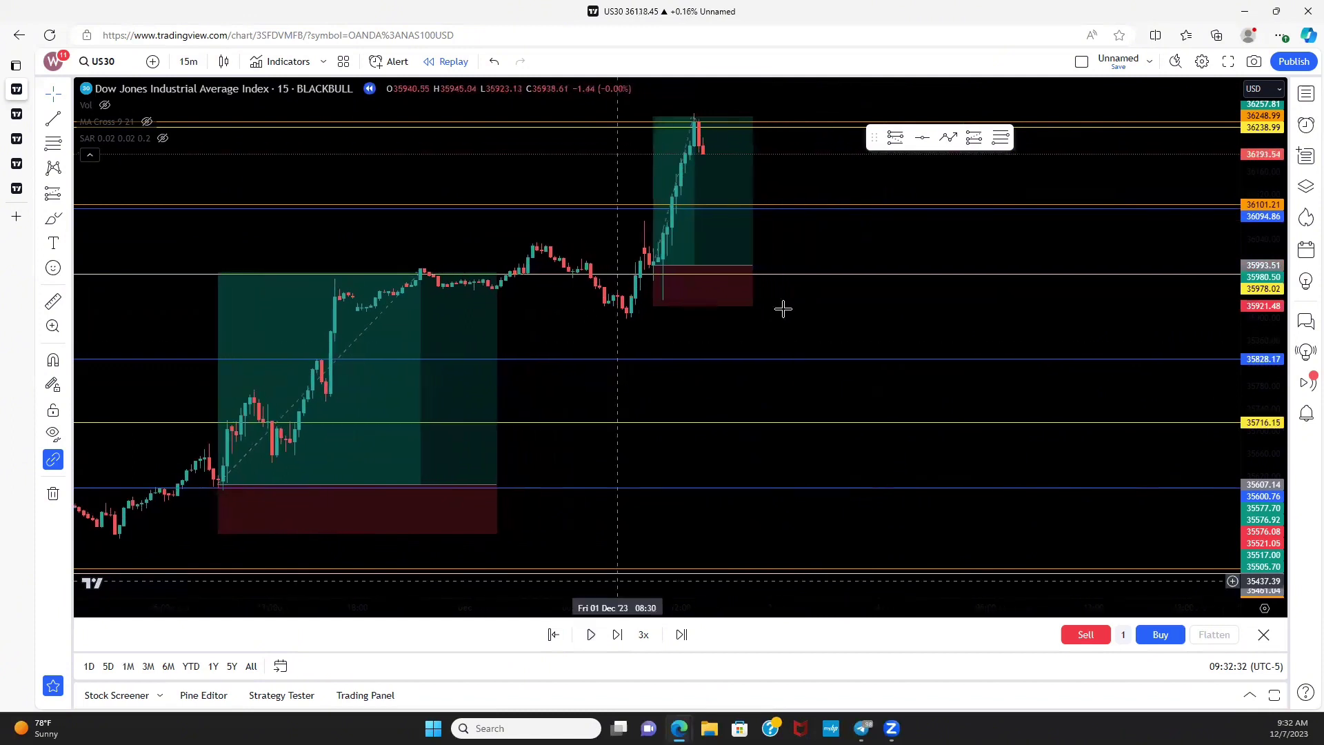
scroll(896, 345, down, 6)
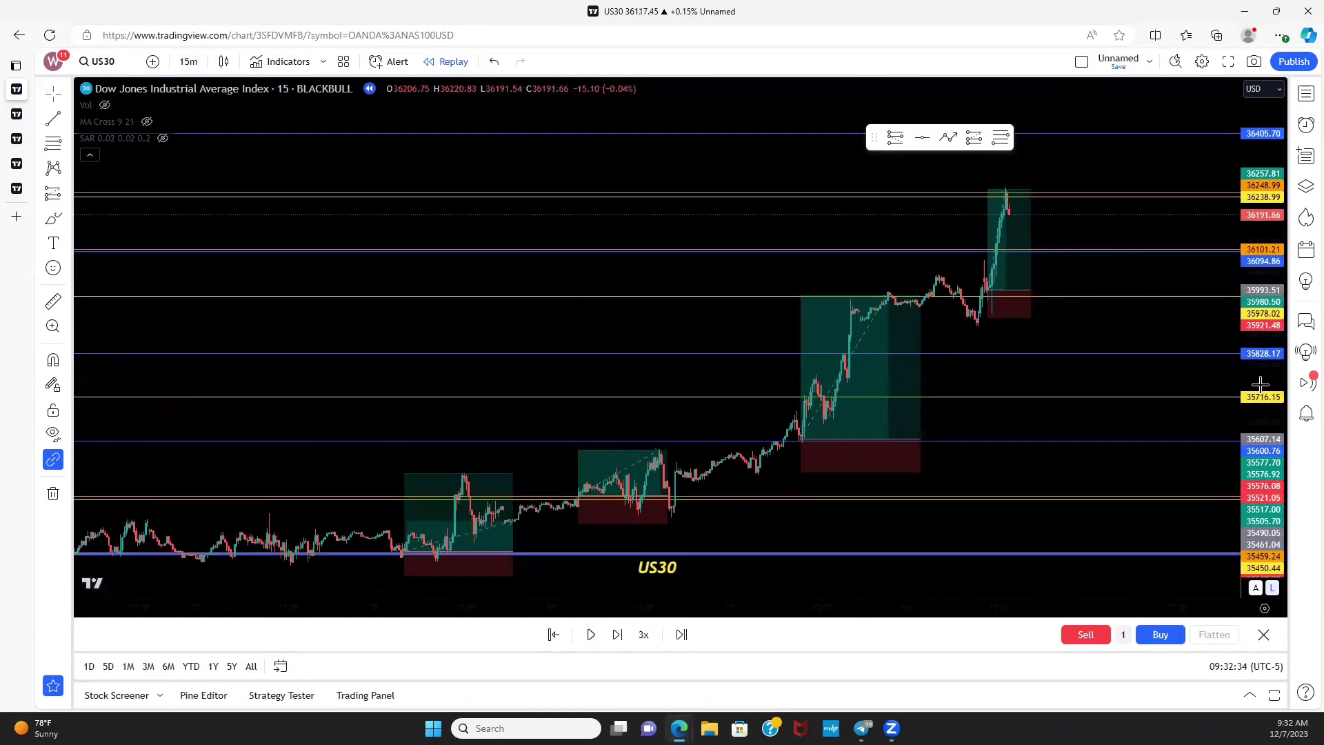
scroll(644, 457, up, 3)
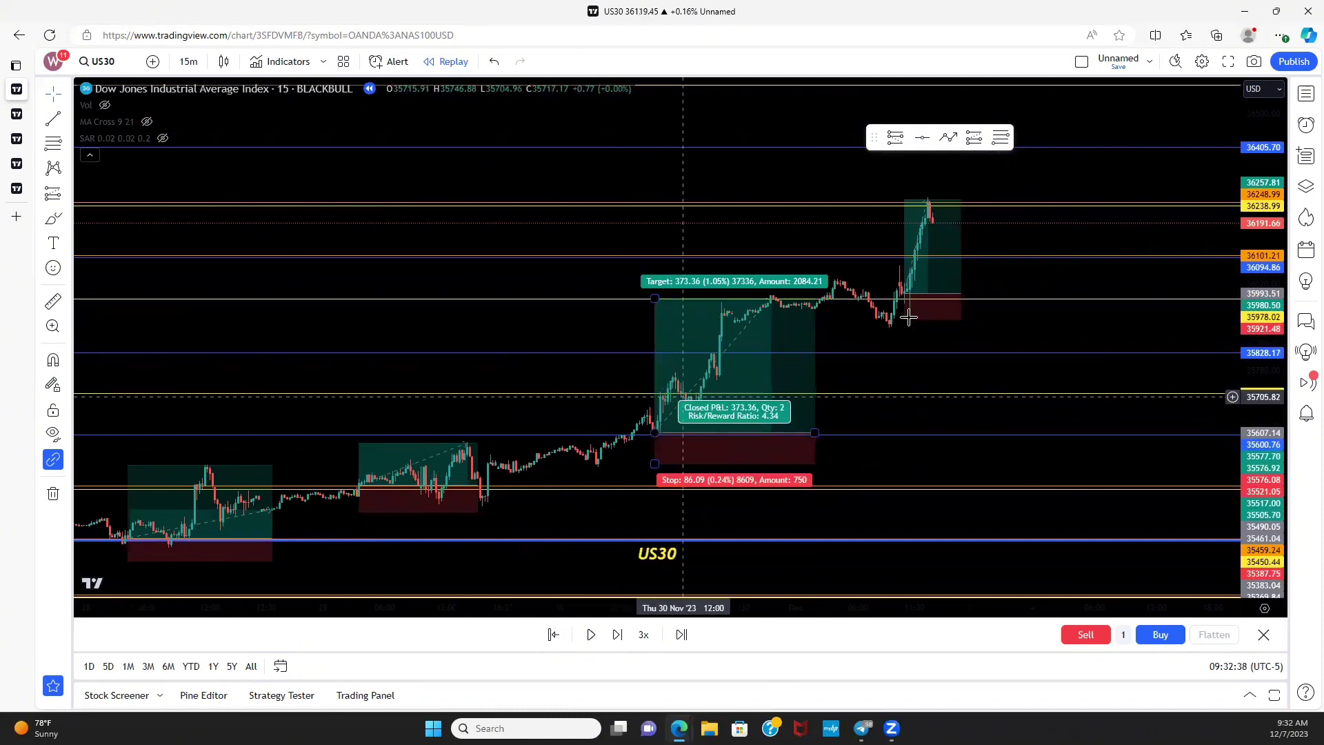
scroll(908, 318, up, 1)
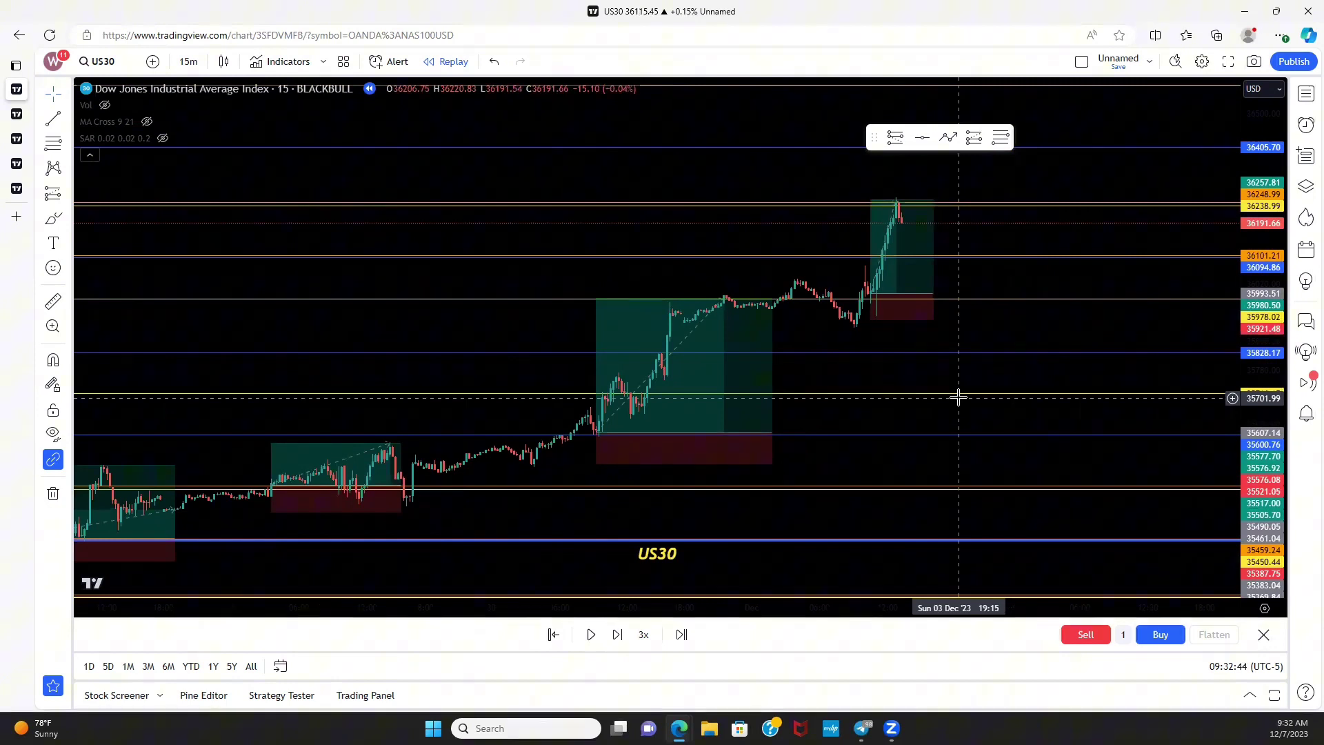
scroll(970, 313, left, 3)
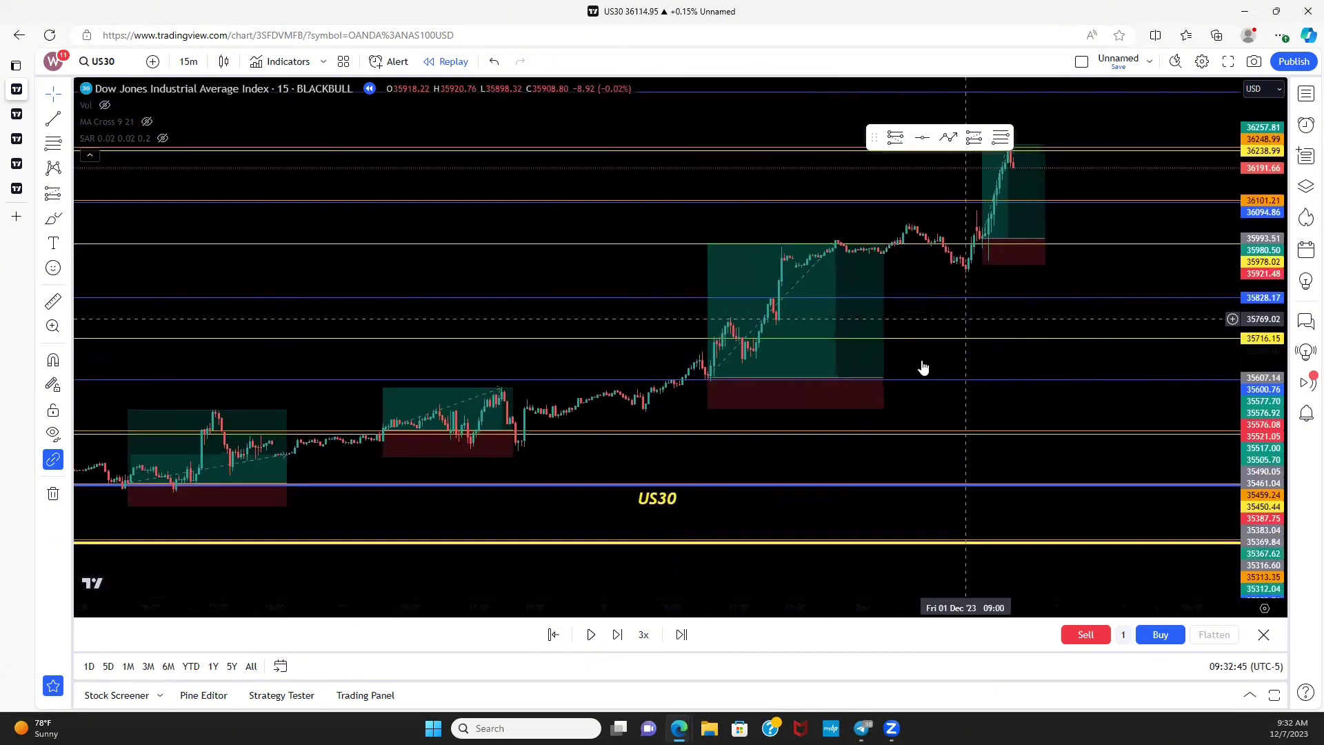
scroll(922, 370, right, 3)
scroll(807, 416, left, 2)
scroll(783, 401, left, 1)
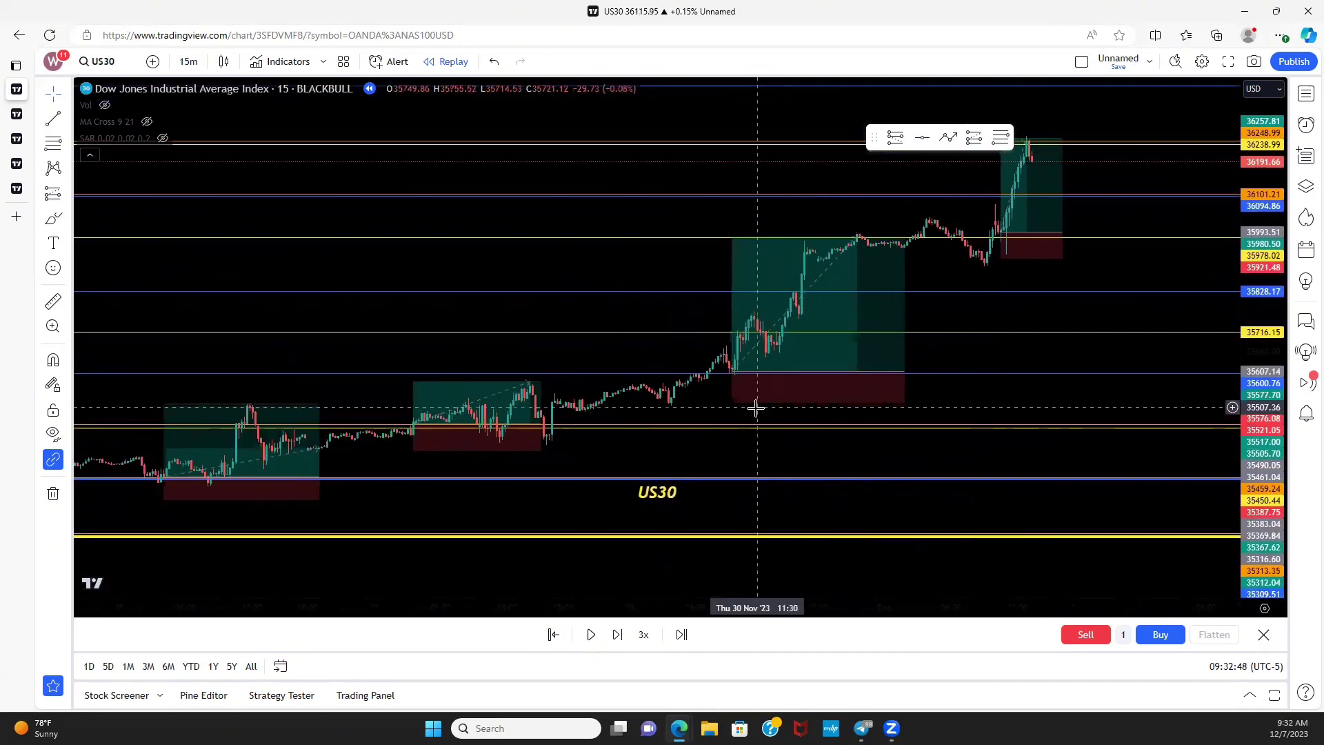
scroll(766, 386, left, 3)
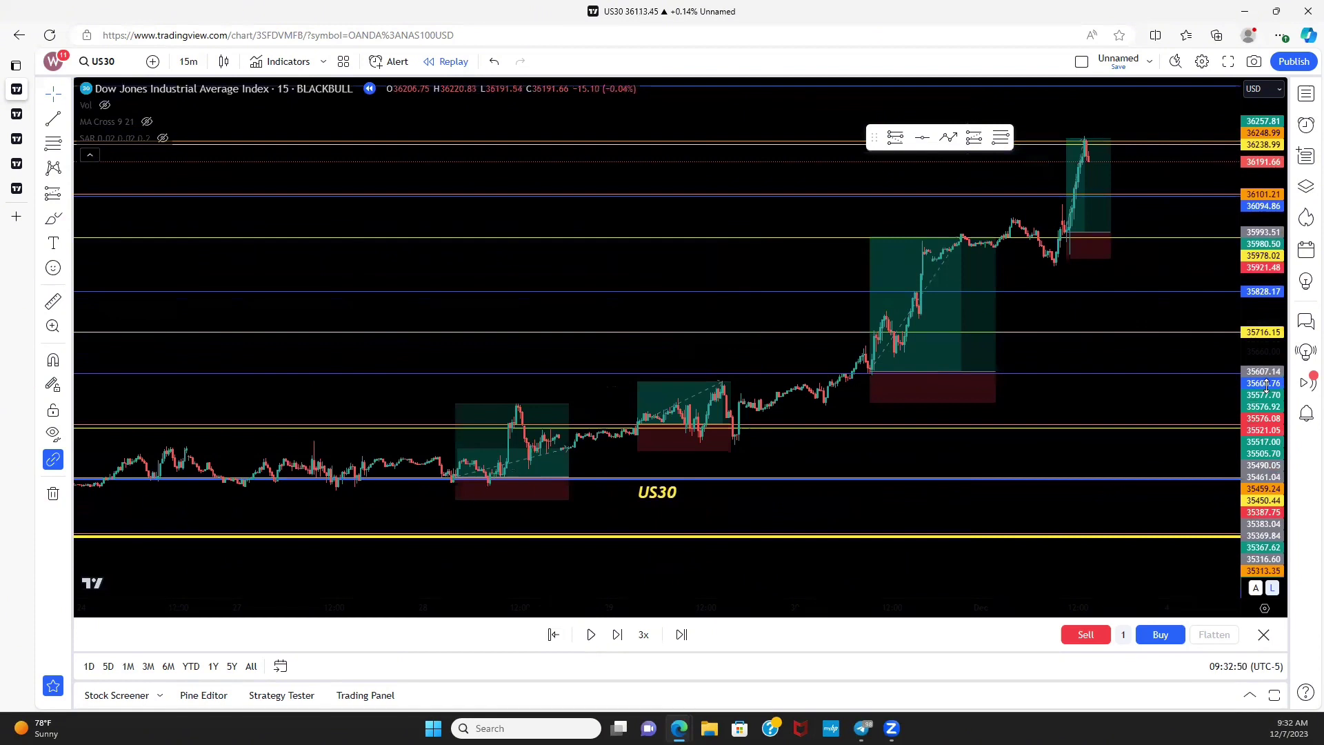
scroll(1266, 387, up, 4)
scroll(1266, 386, up, 2)
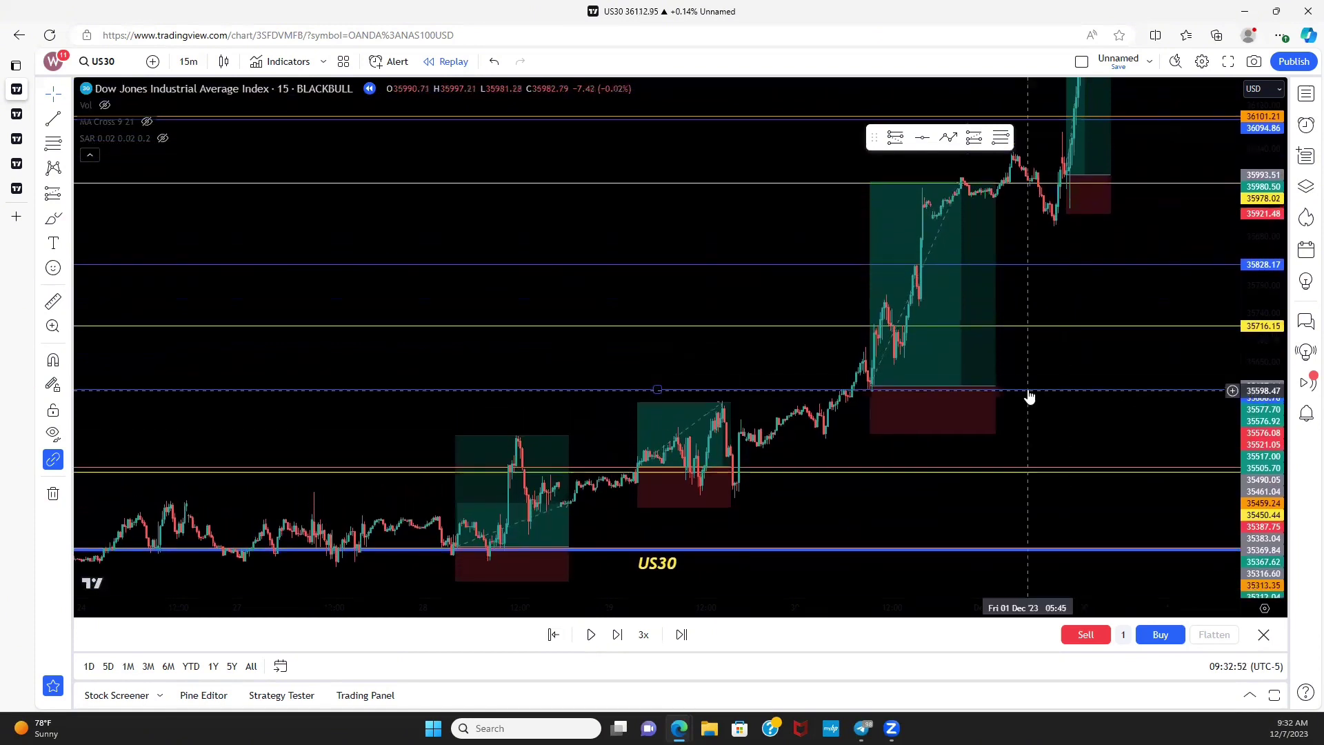
scroll(1028, 393, left, 2)
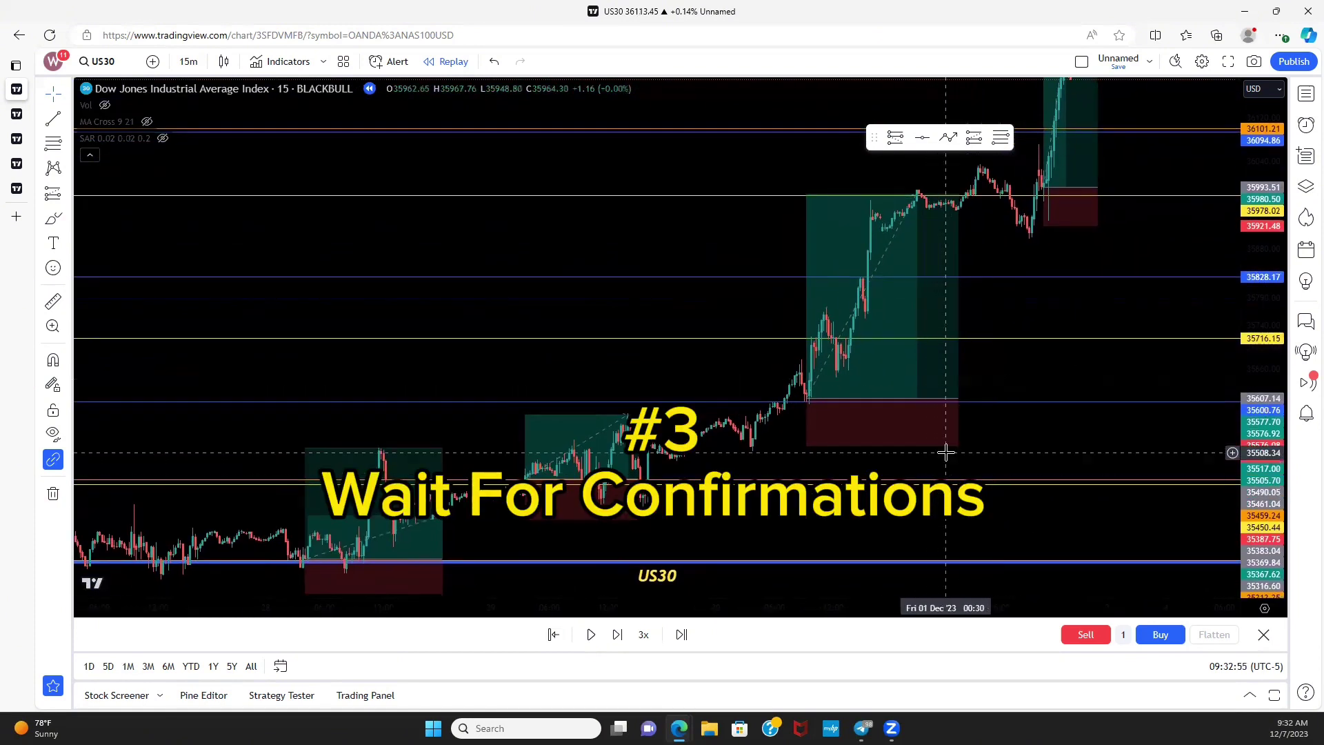
scroll(946, 449, right, 2)
scroll(913, 446, left, 2)
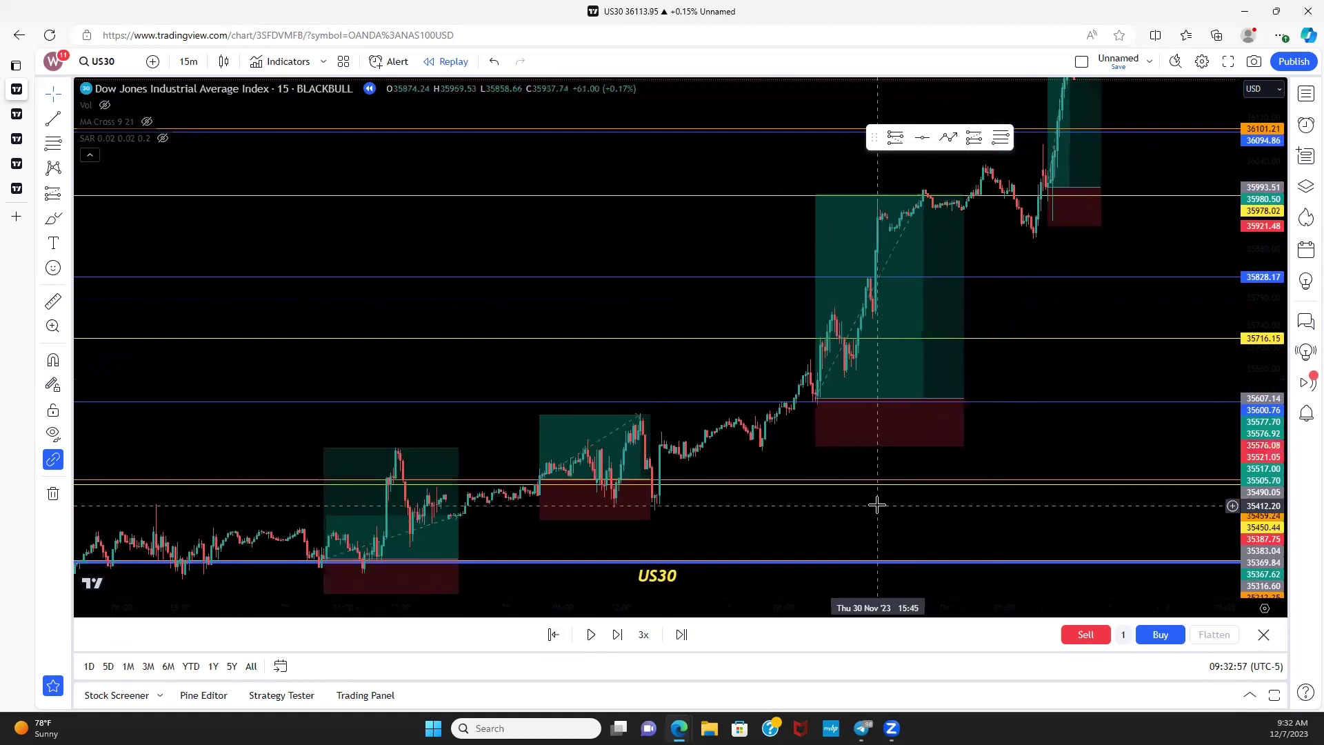
scroll(800, 509, left, 1)
scroll(800, 509, left, 2)
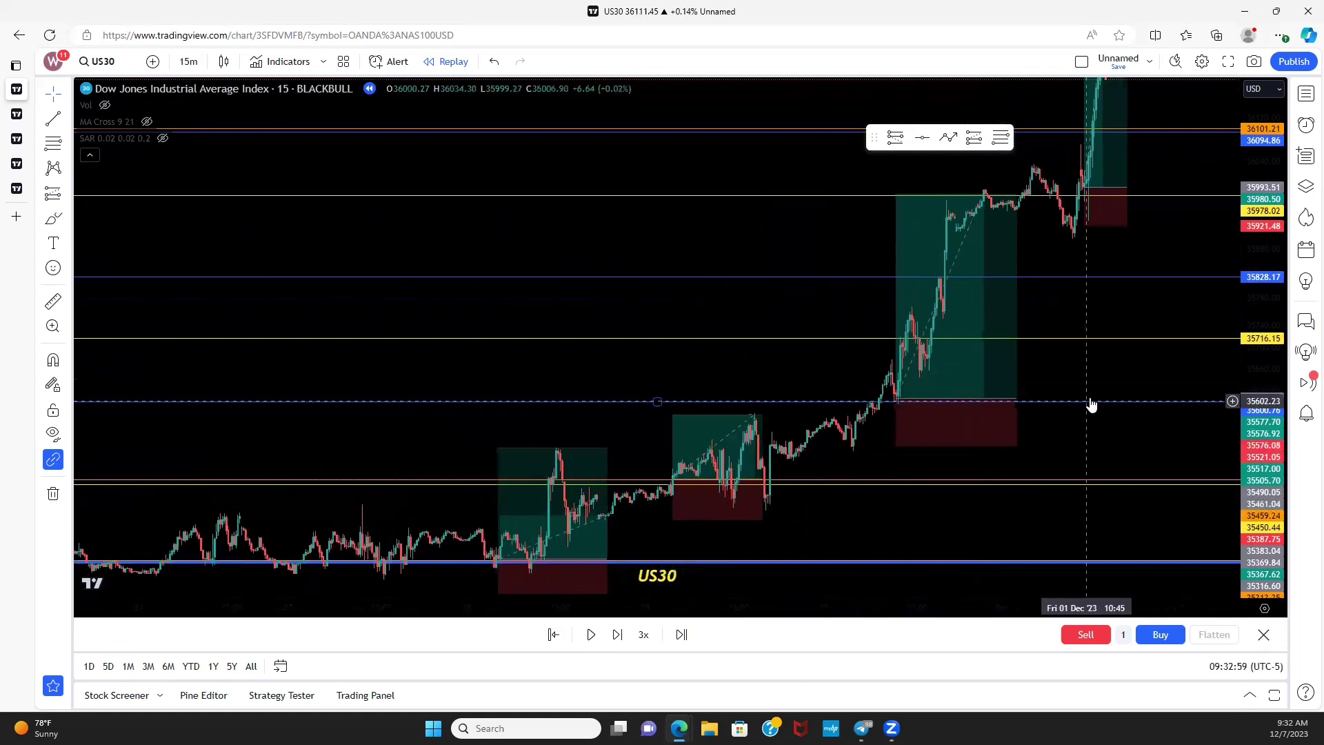
Pan and zoom to frame the two most recent long positions
drag(1059, 404, 958, 532)
scroll(990, 449, up, 4)
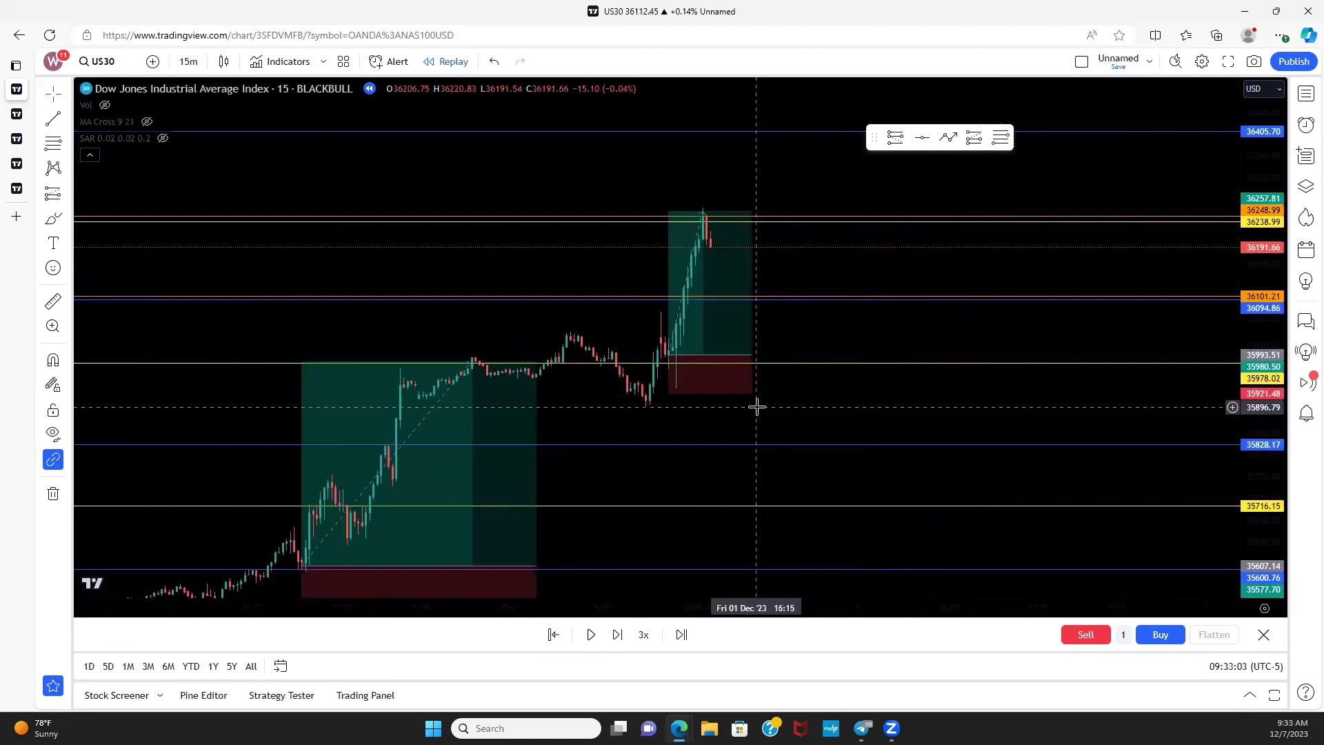
drag(756, 406, 912, 373)
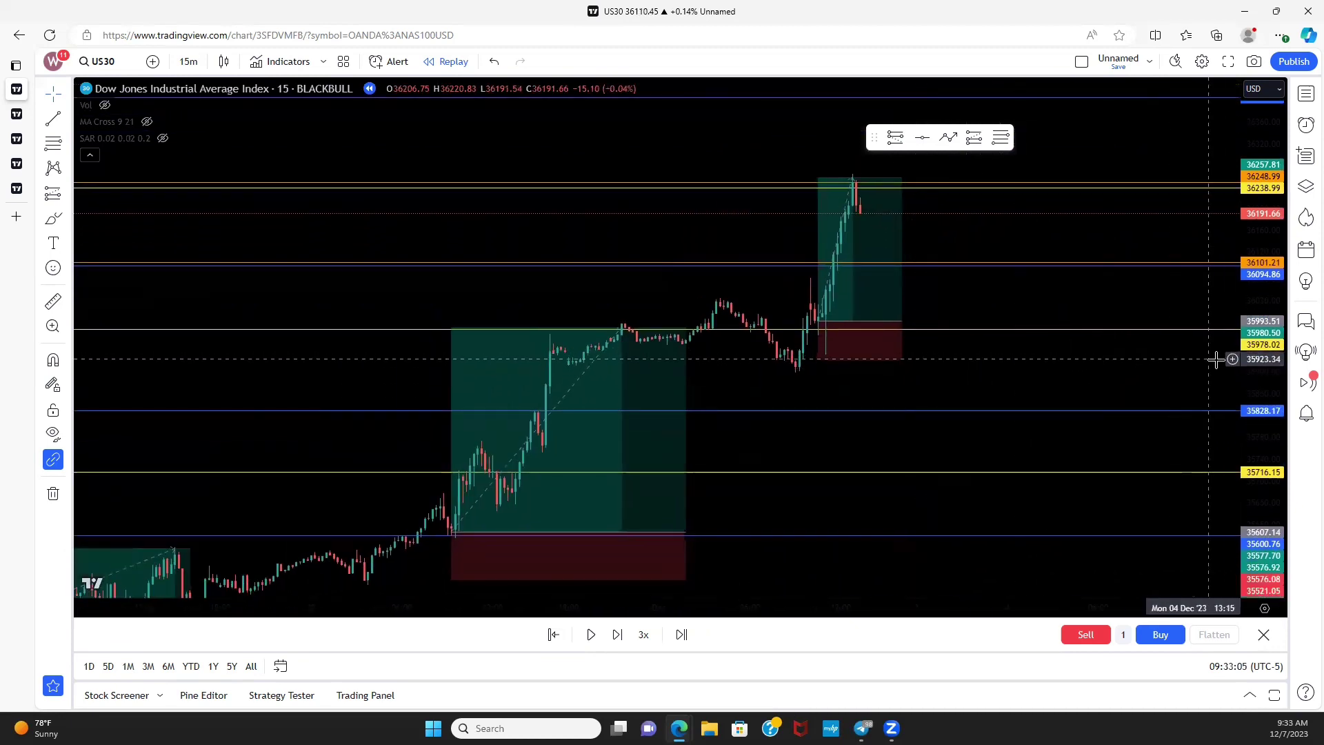
scroll(1235, 390, up, 3)
scroll(948, 369, up, 2)
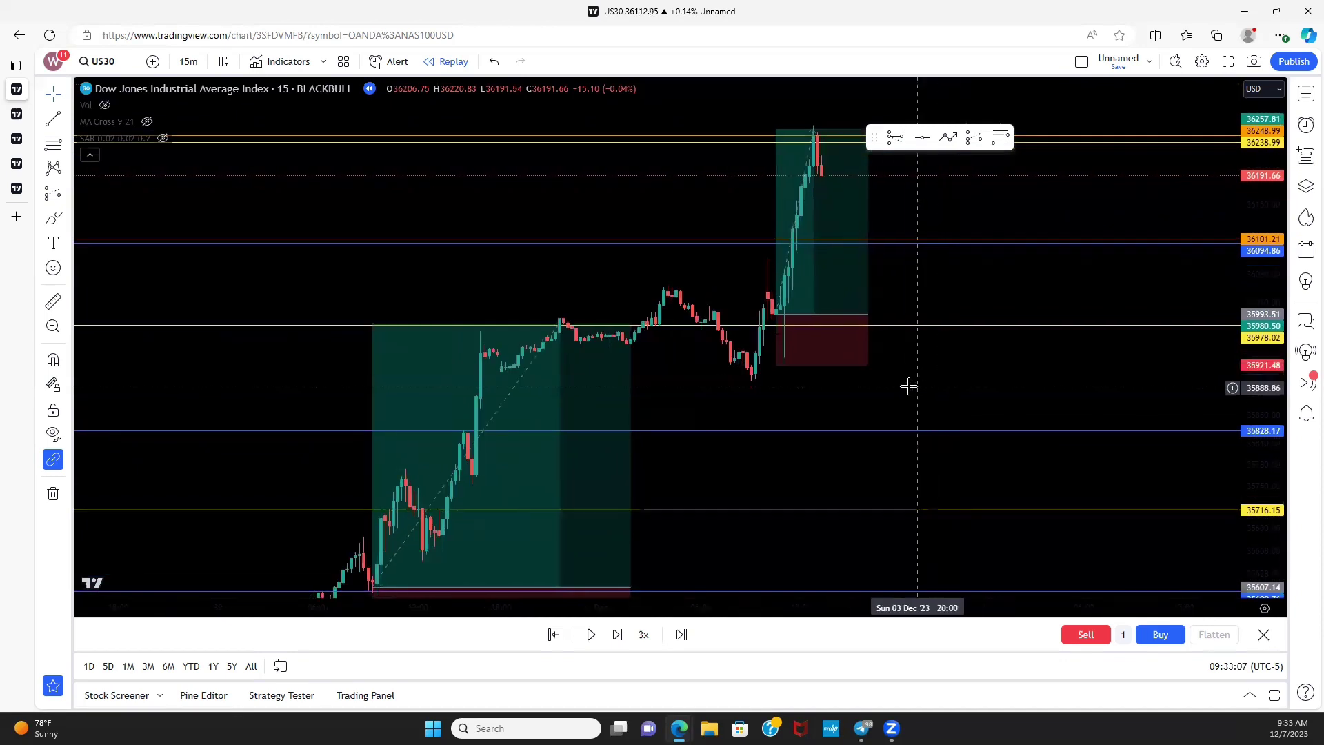
drag(917, 383, 969, 405)
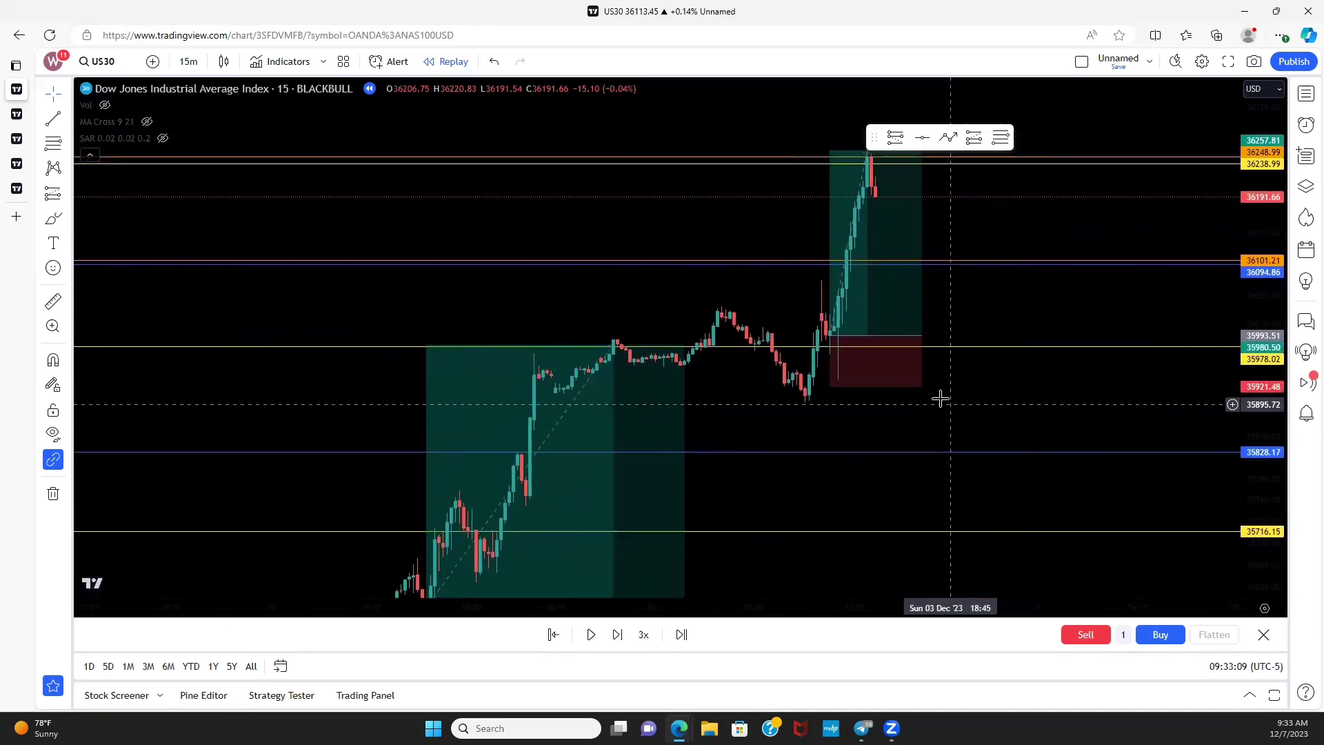
click(936, 142)
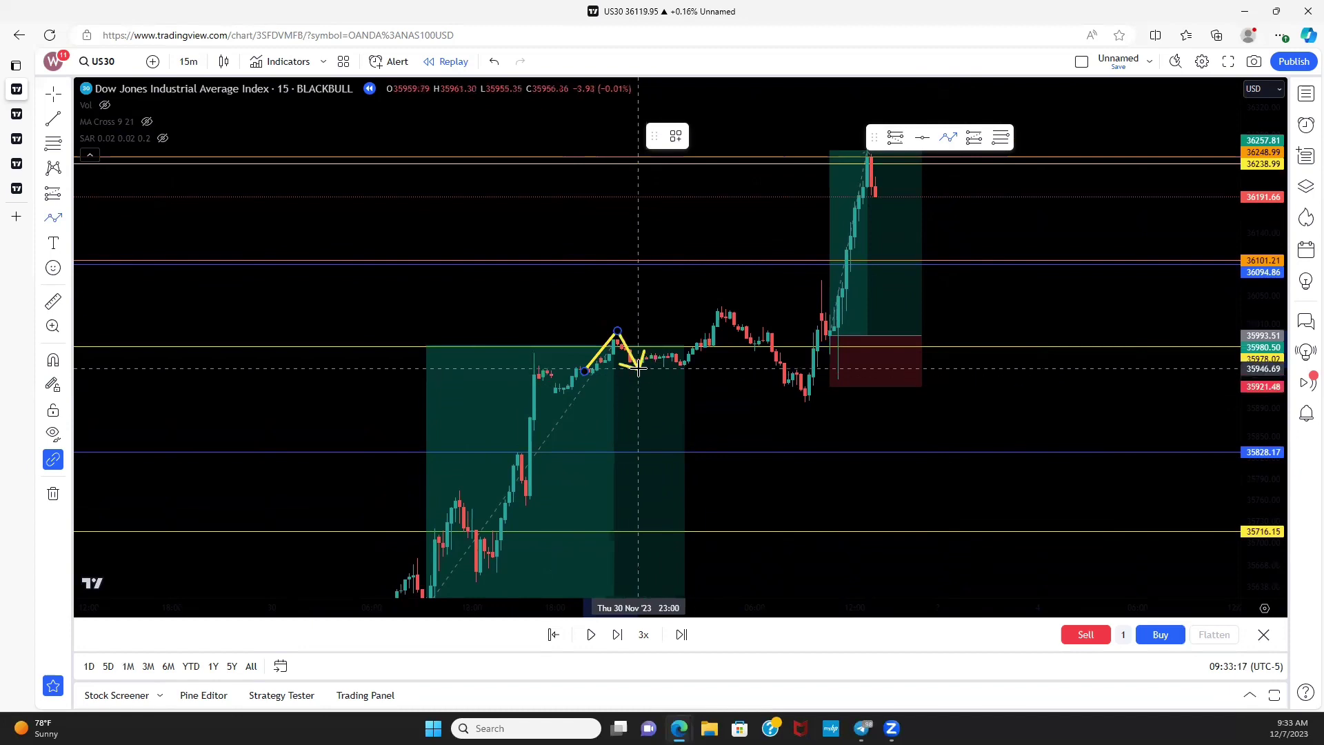
click(638, 368)
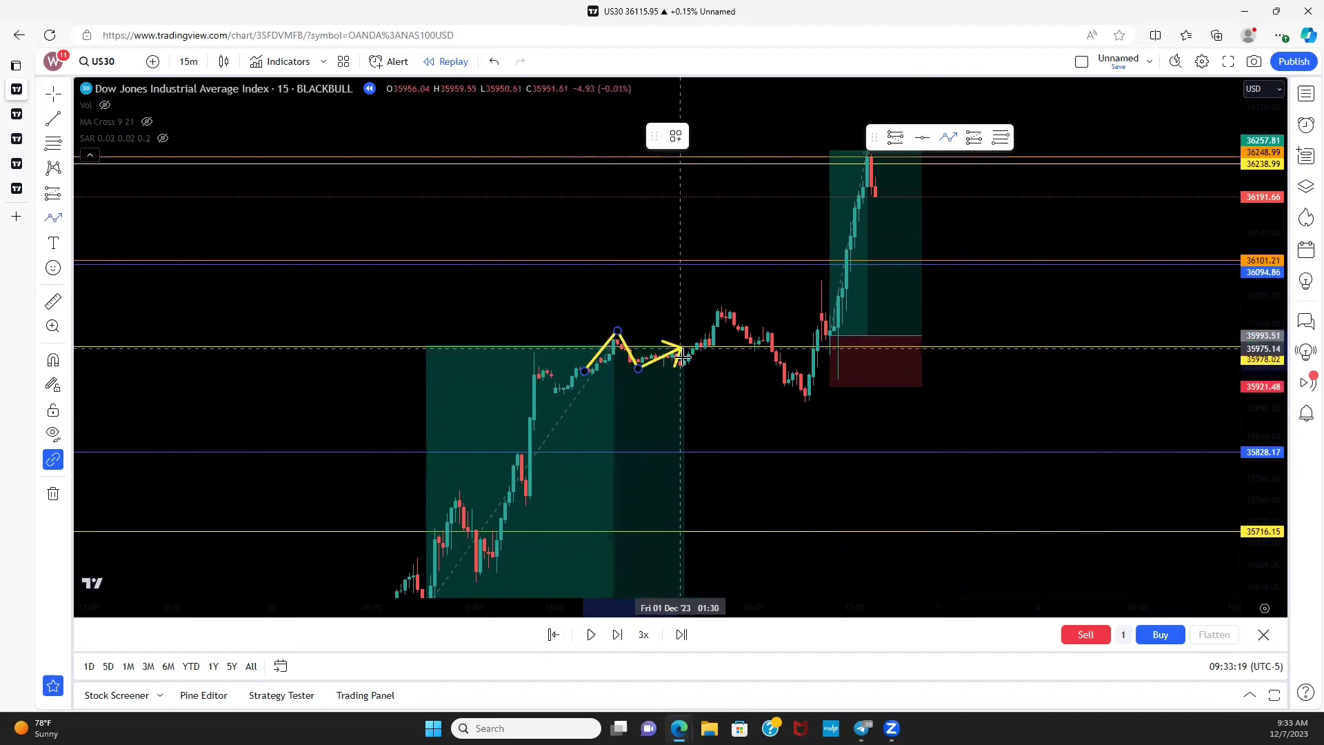
click(681, 349)
click(688, 366)
click(718, 343)
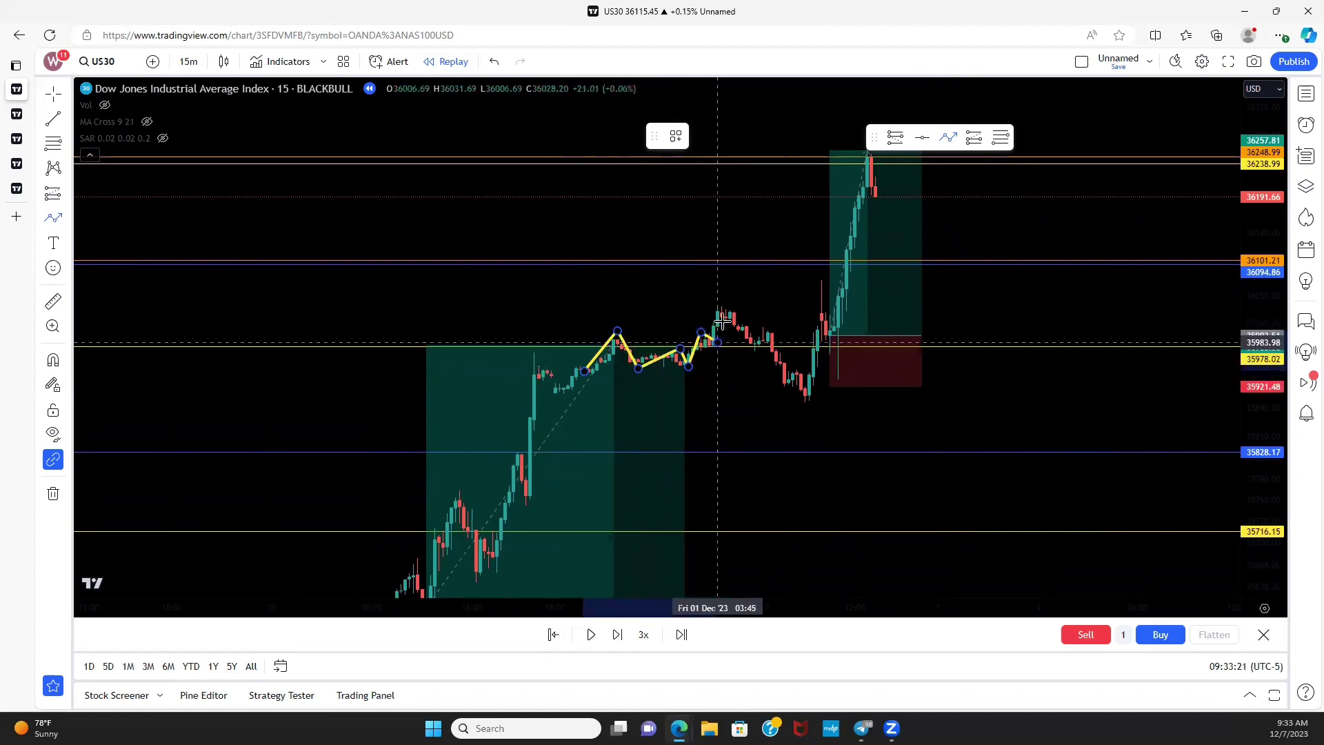
click(725, 307)
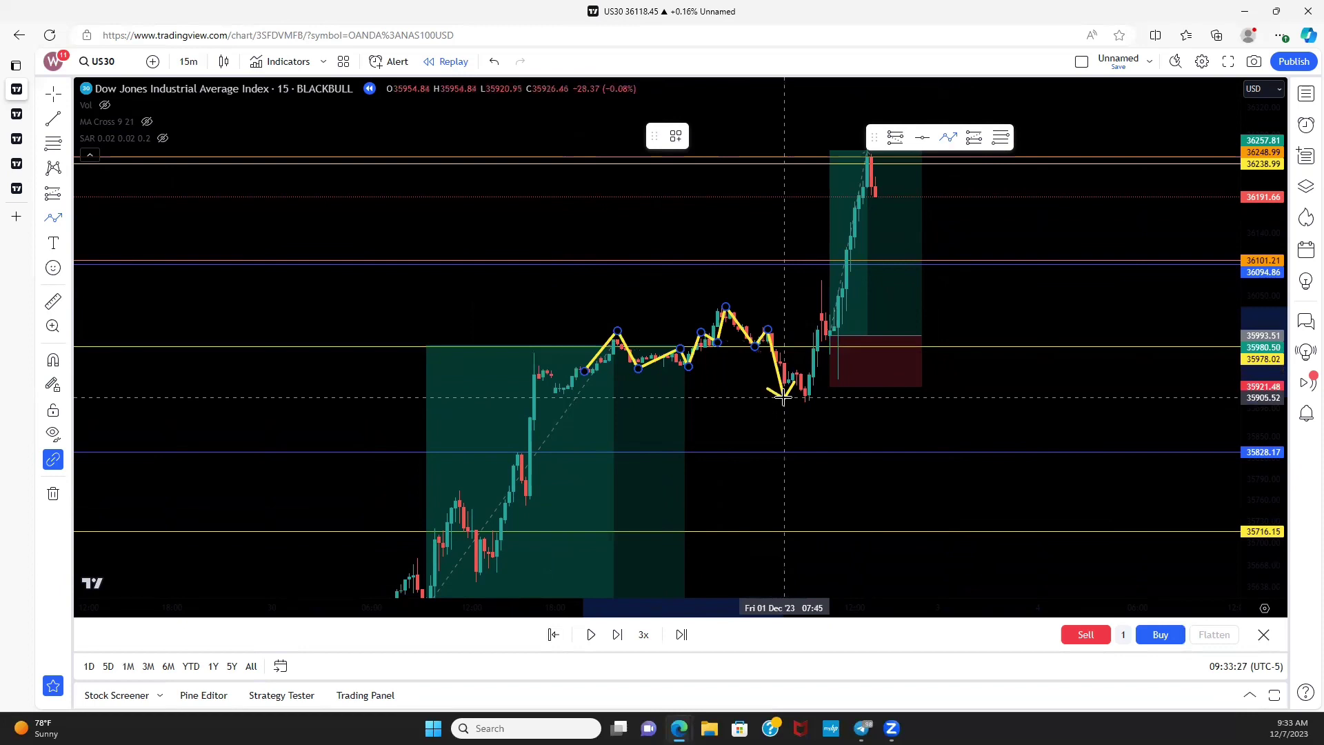
scroll(779, 407, up, 2)
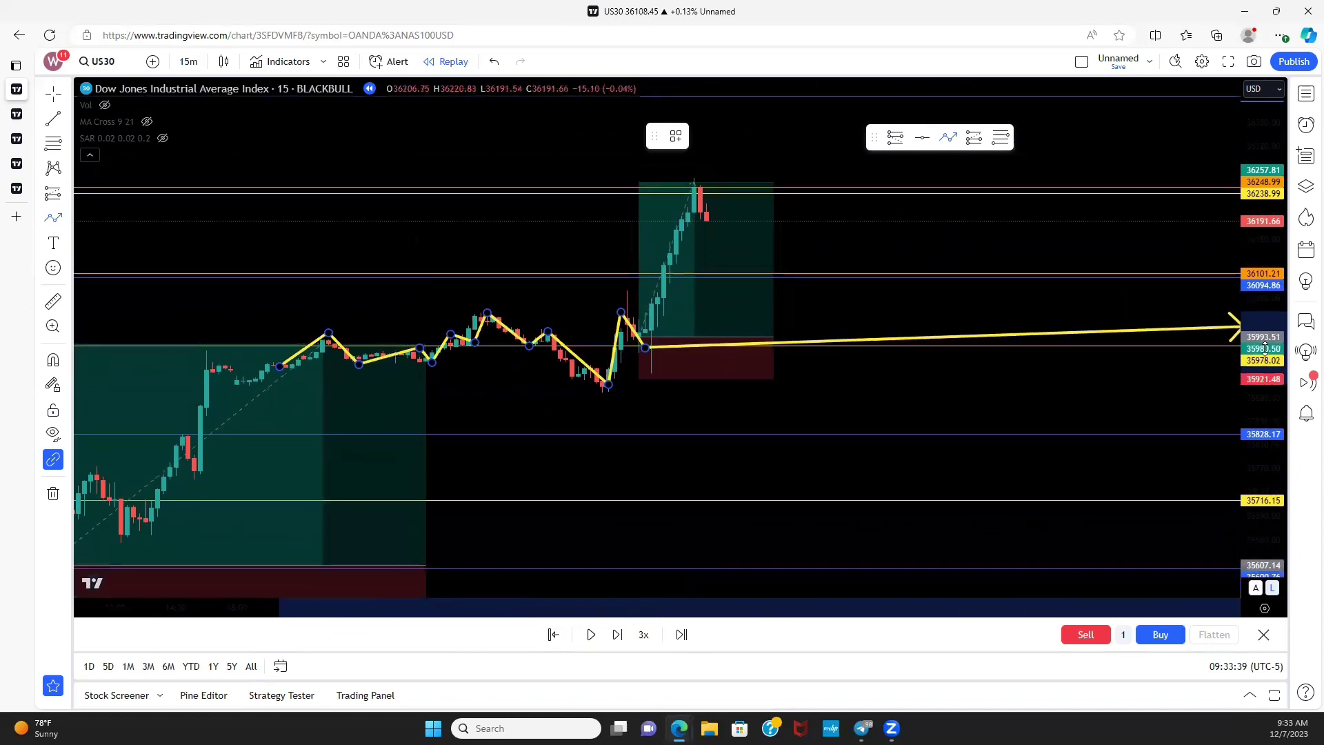
key(Escape)
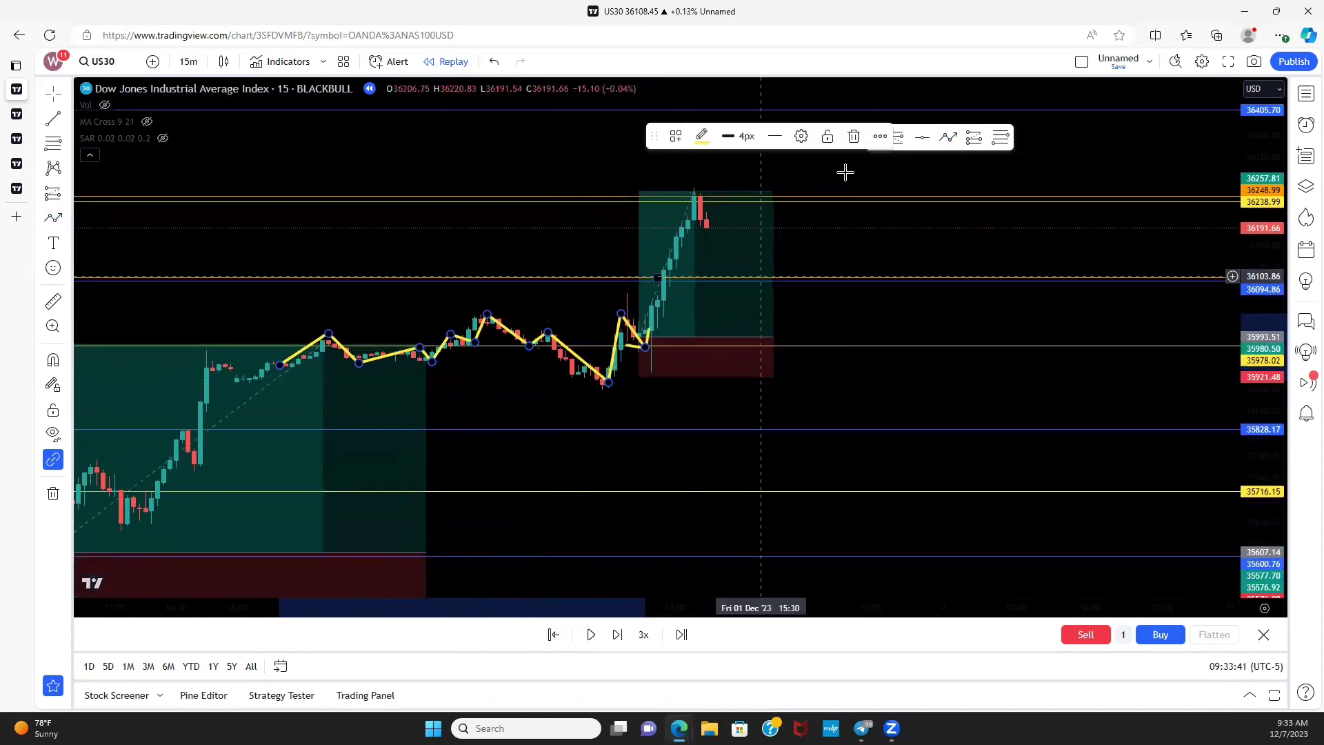
click(854, 136)
scroll(532, 372, down, 3)
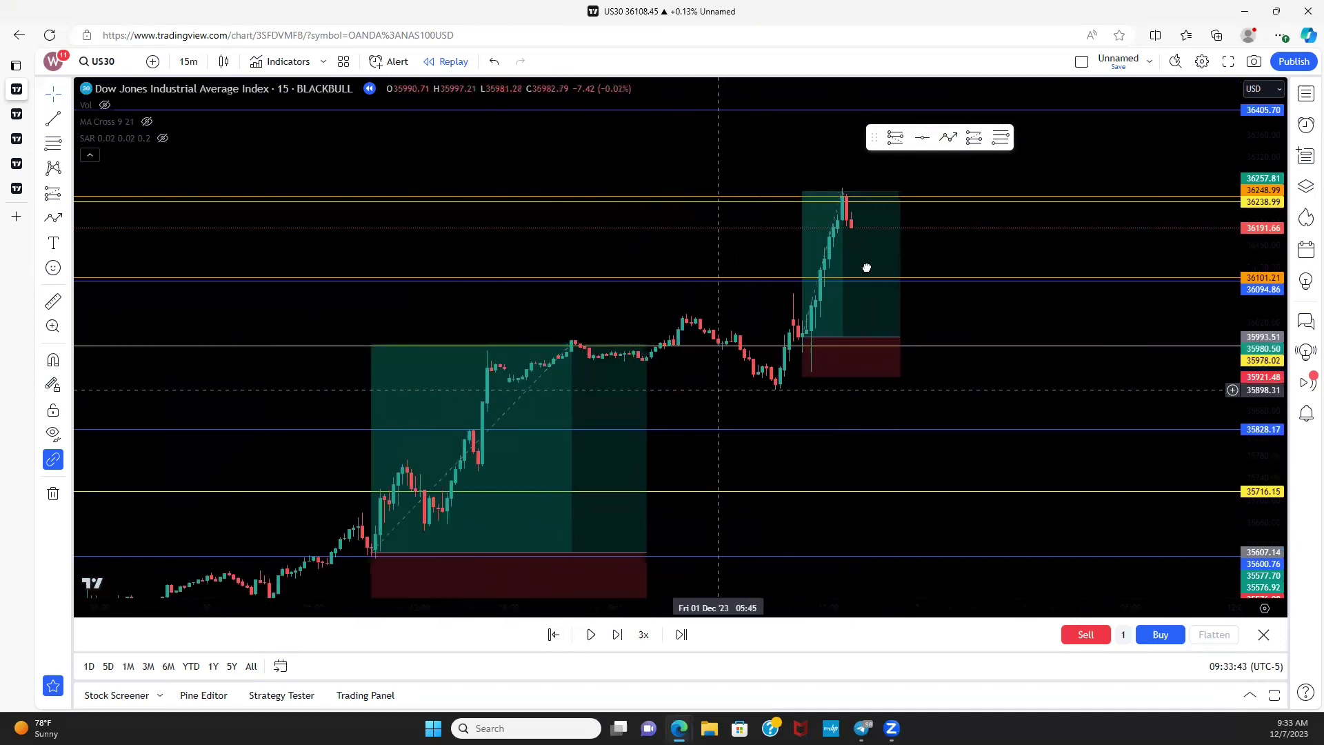
Pan the US30 chart back from 30 November to the trades around 17 November
scroll(867, 268, down, 3)
drag(867, 267, 1152, 271)
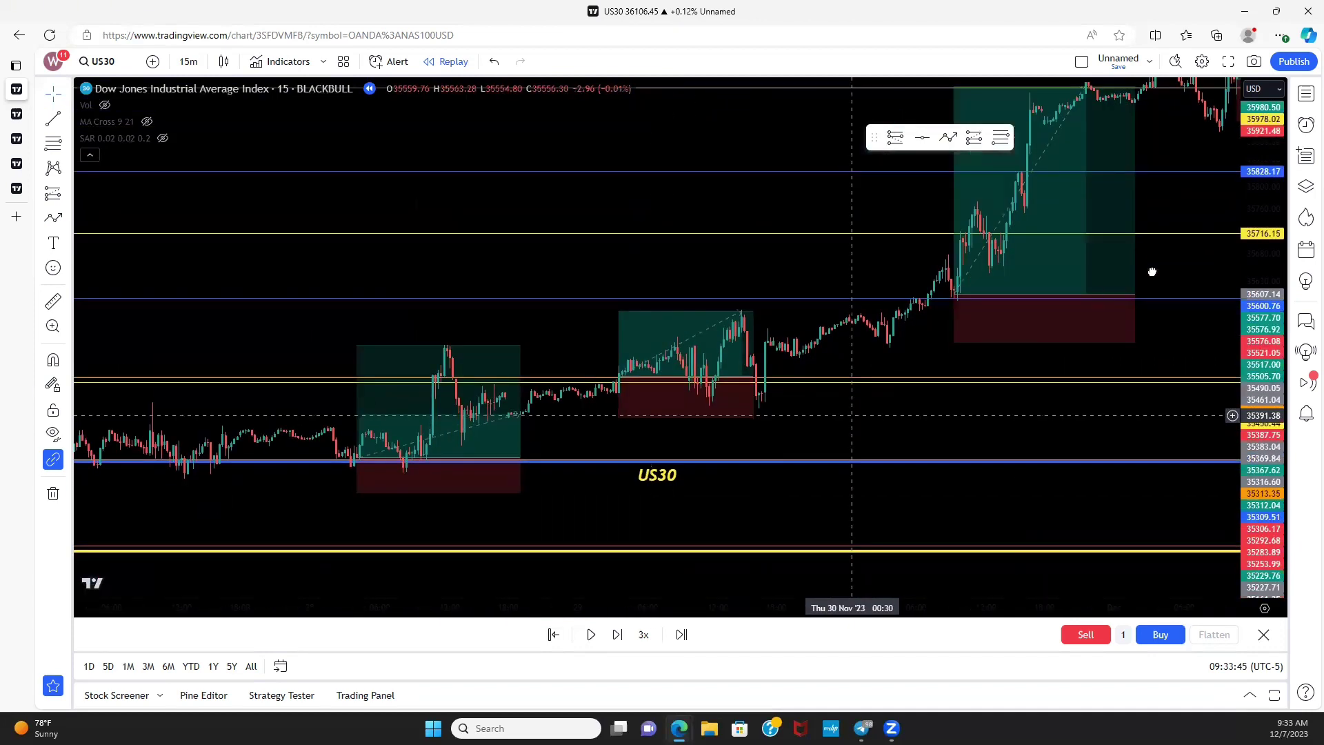
scroll(680, 378, down, 5)
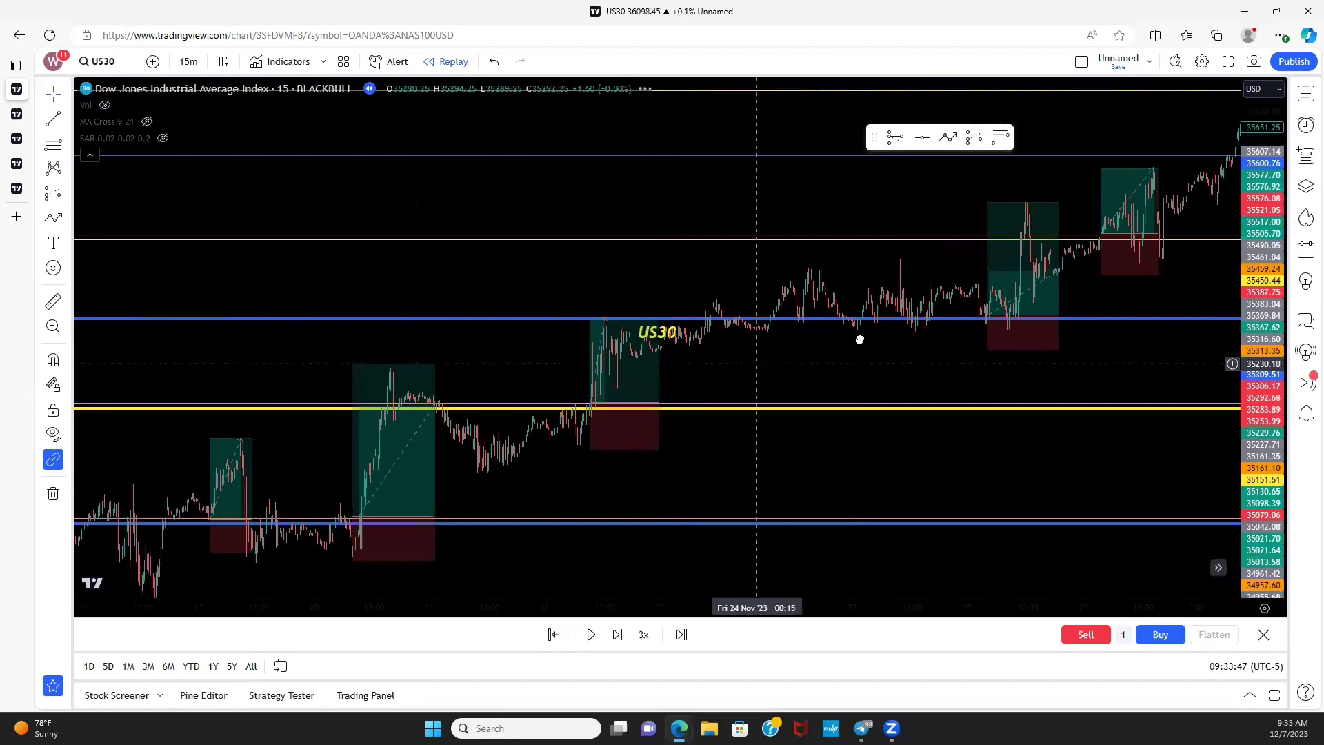
drag(860, 339, 1048, 289)
drag(680, 434, 944, 362)
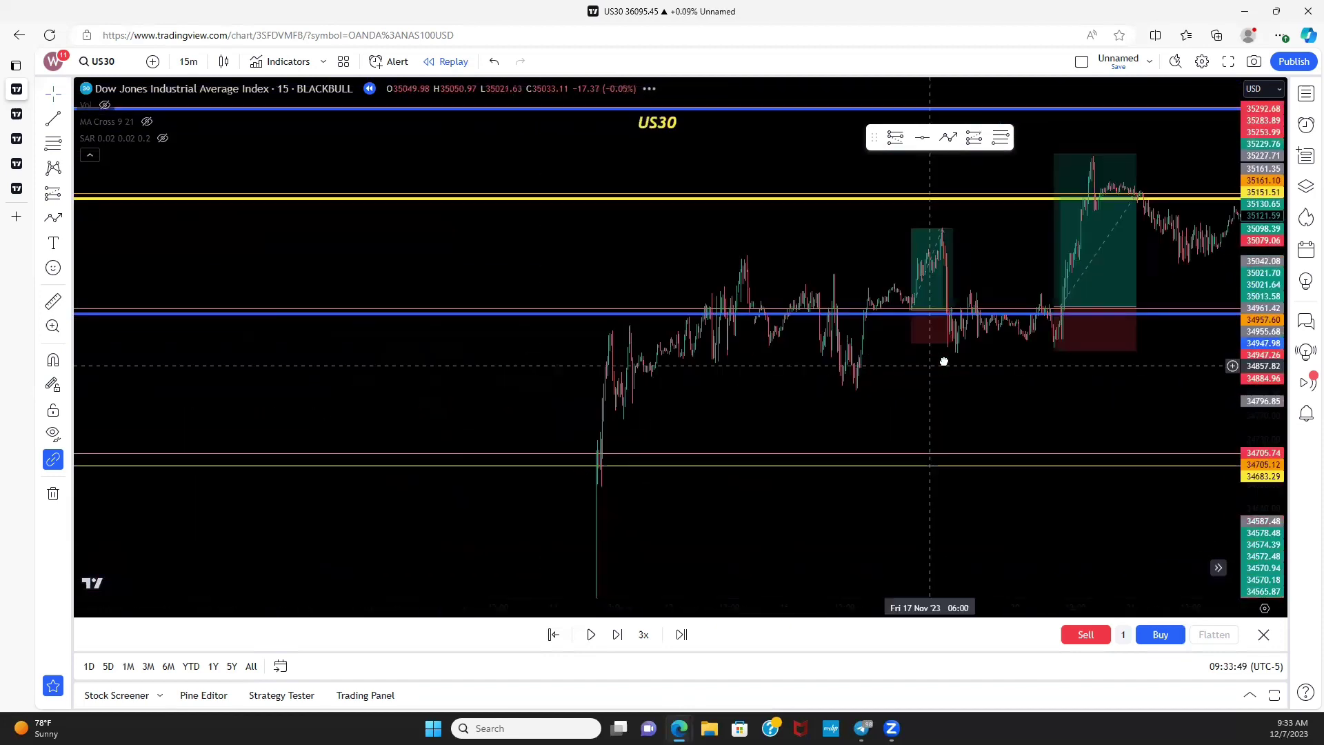
scroll(700, 387, up, 3)
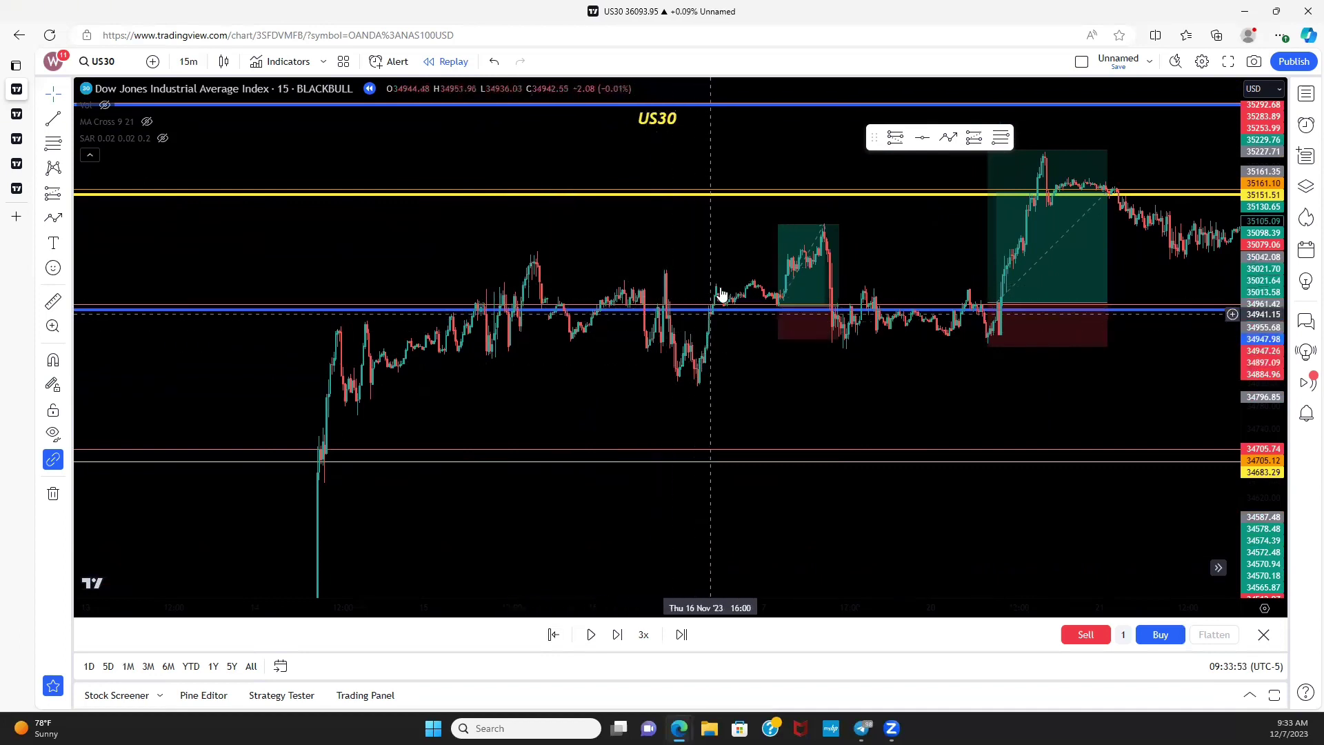
mouse_move(781, 304)
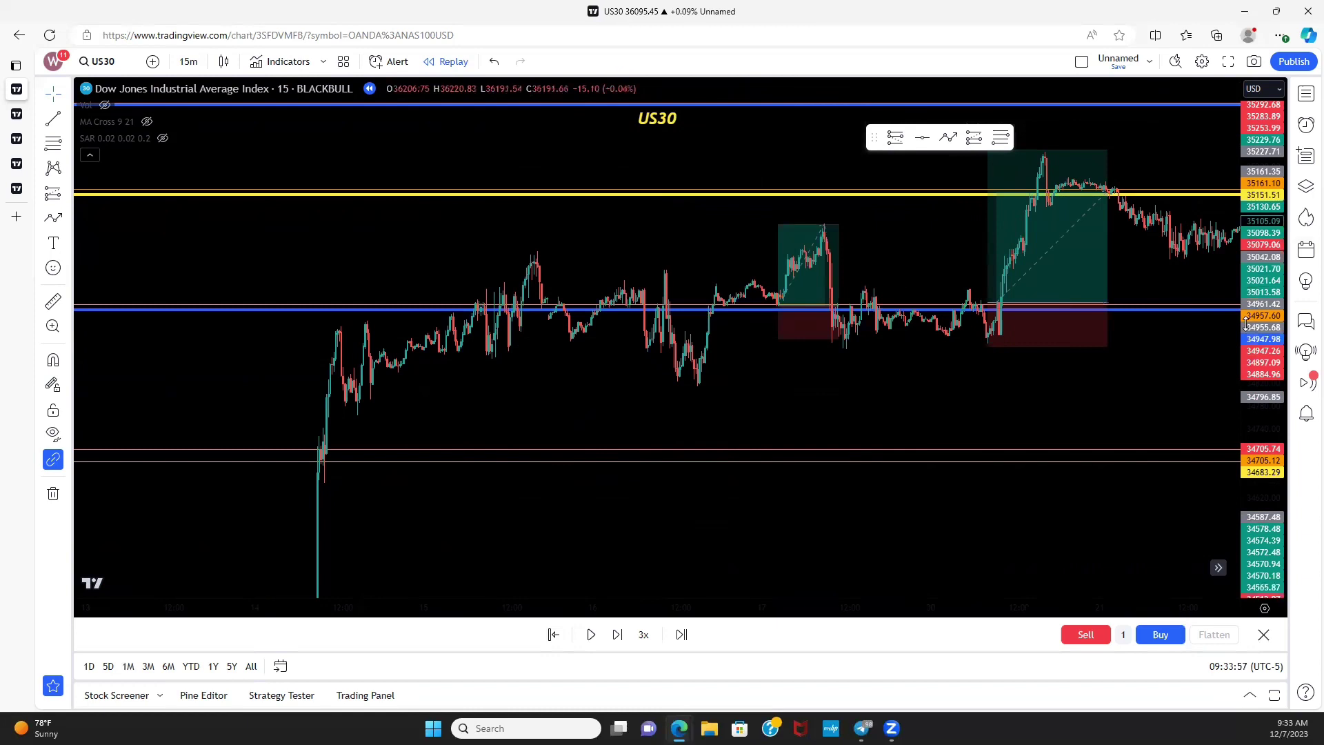
Continue back past the 14 November rally to the 7 November long position
drag(597, 372, 757, 186)
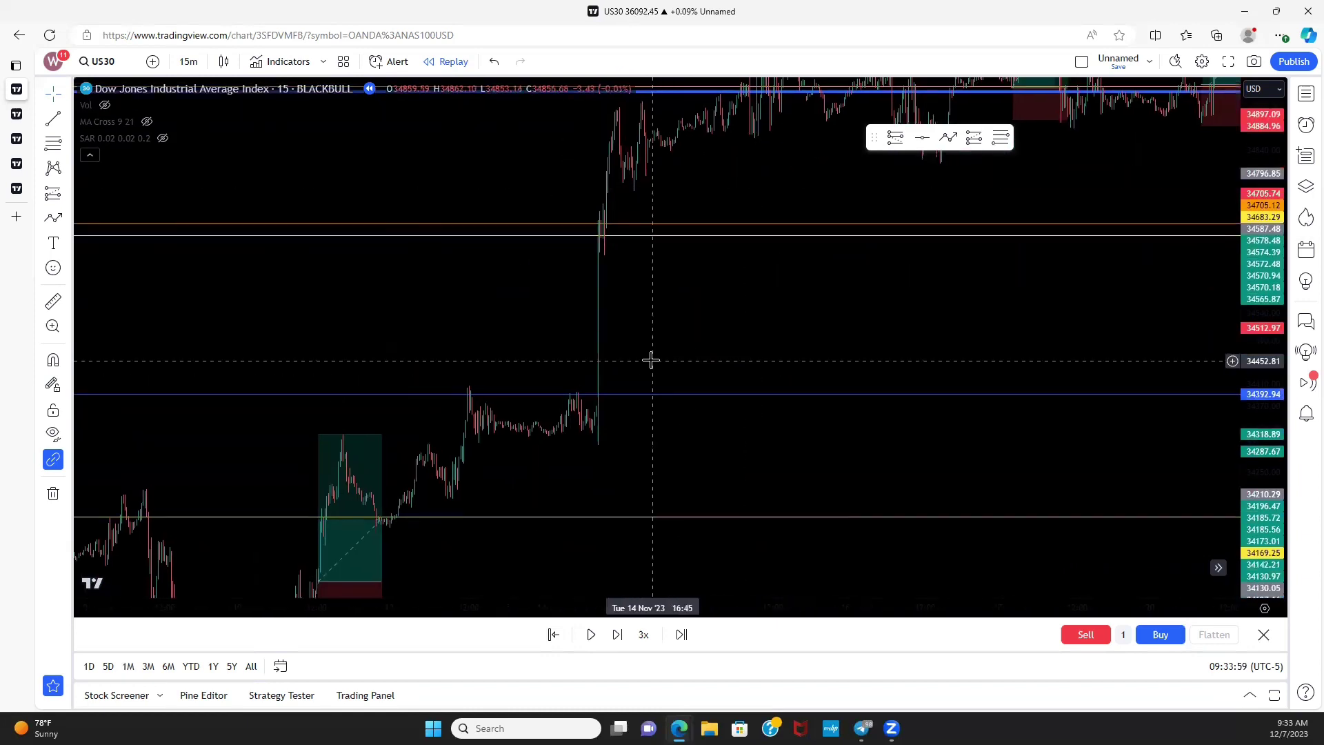
drag(651, 359, 479, 346)
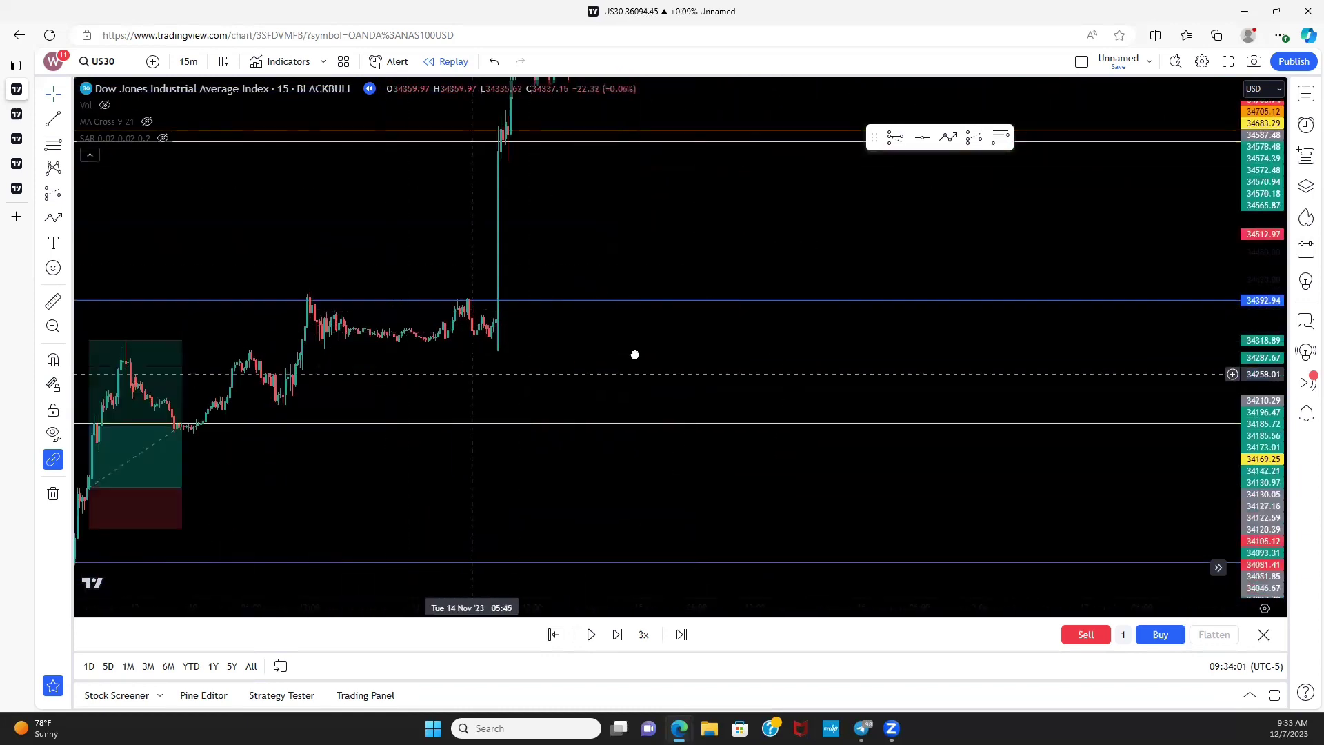
drag(635, 354, 1083, 273)
drag(508, 430, 685, 453)
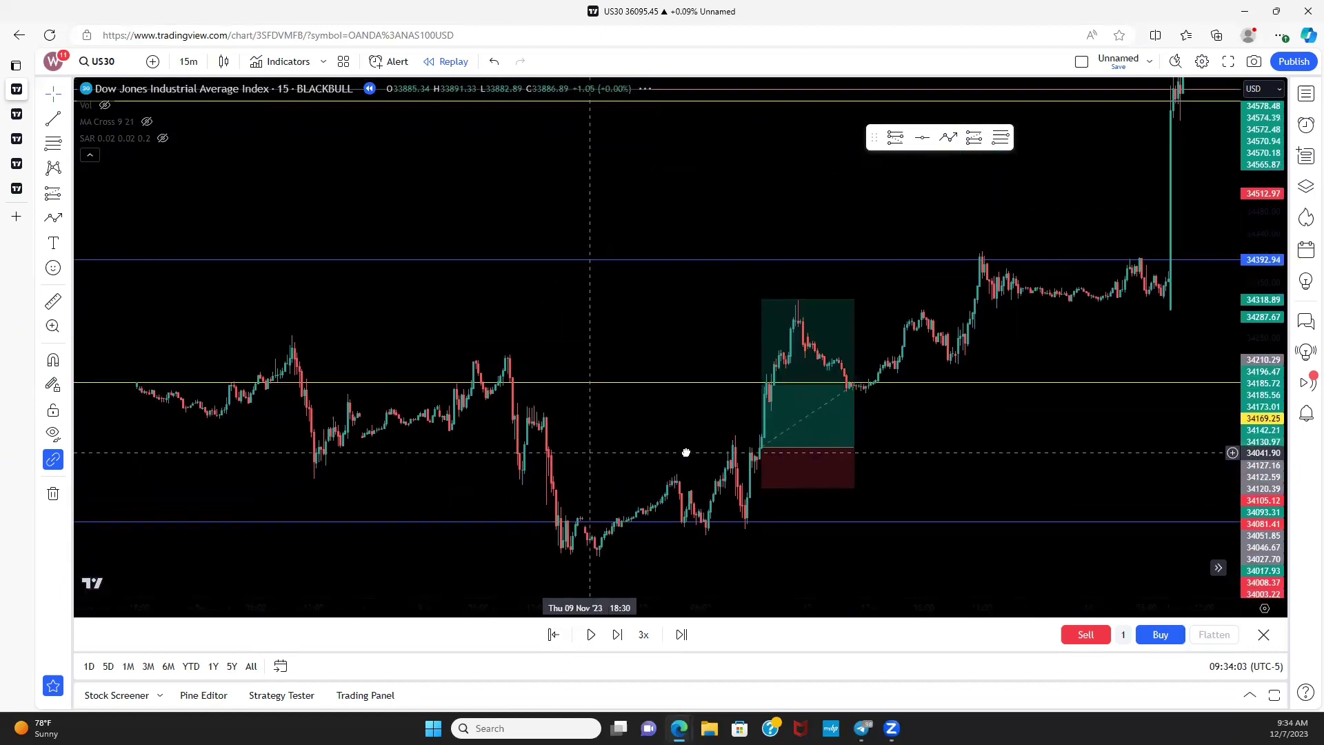
scroll(680, 495, down, 2)
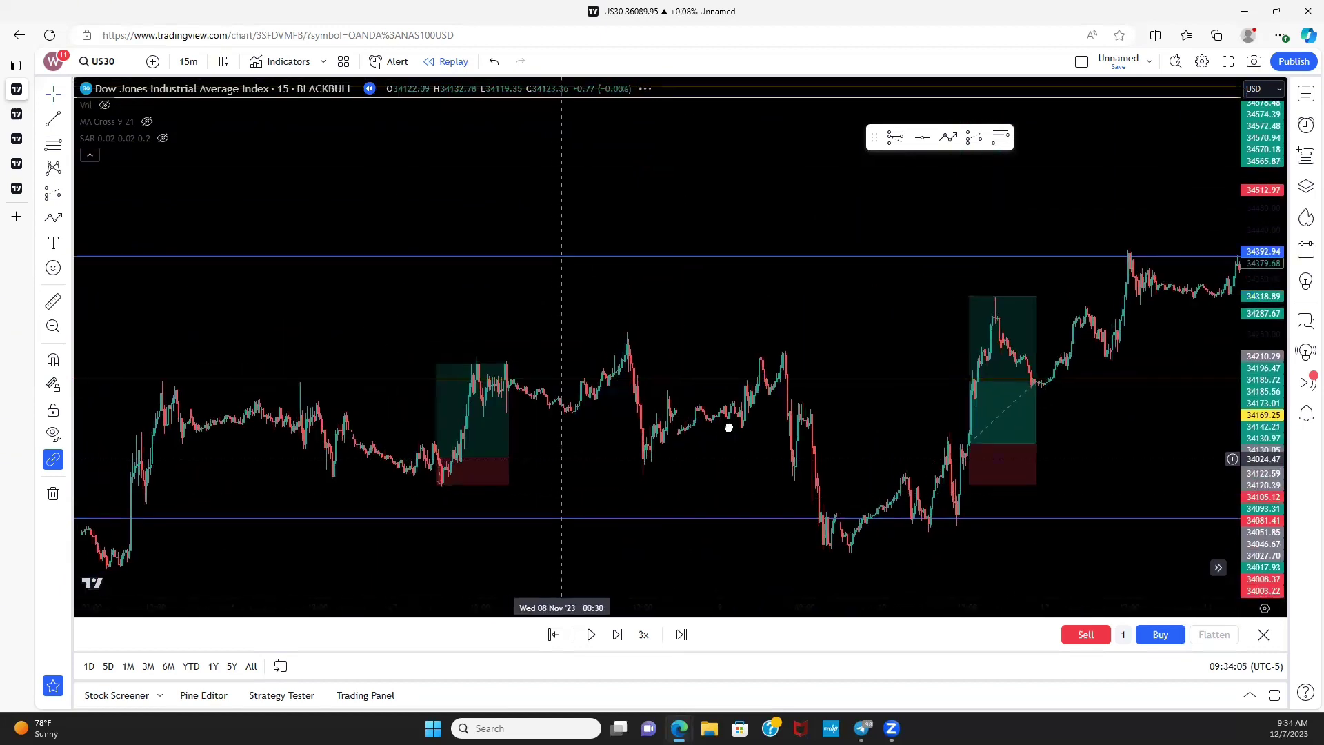
drag(304, 506, 503, 473)
drag(464, 381, 642, 236)
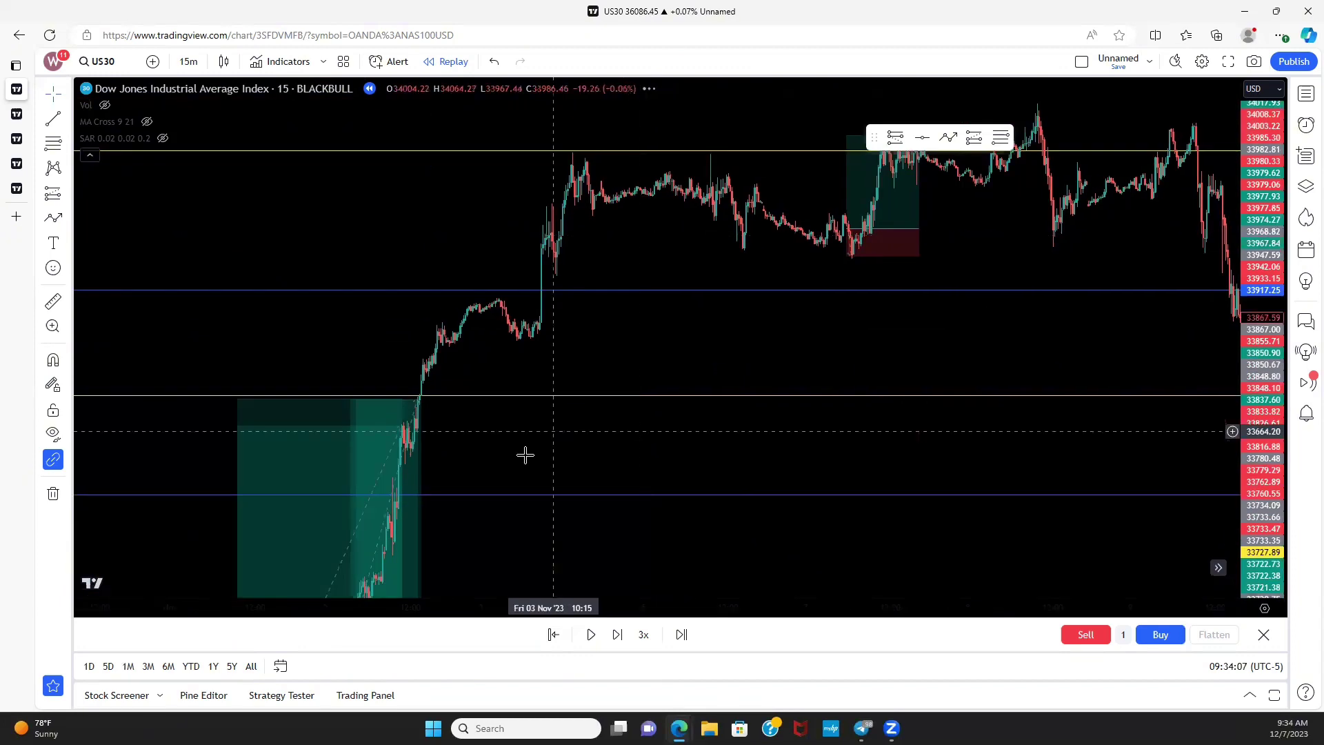
drag(523, 455, 750, 227)
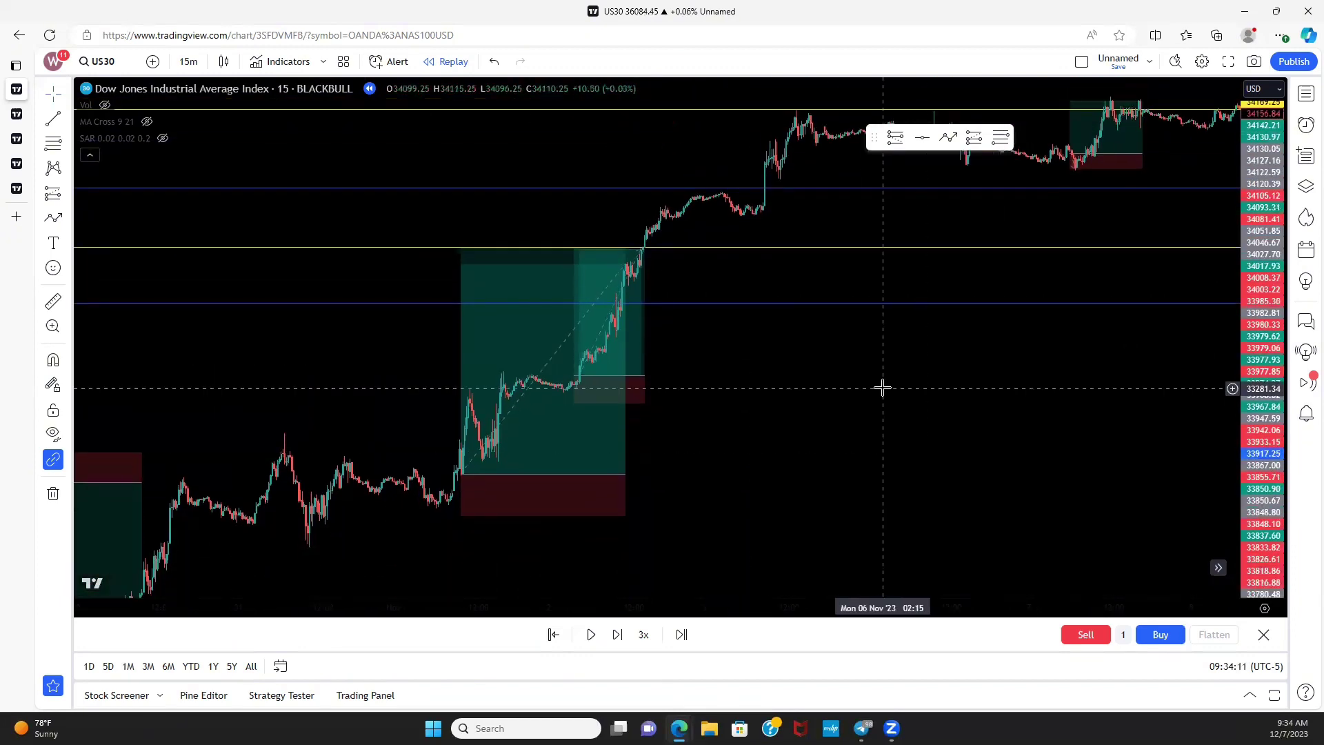
drag(792, 434, 569, 593)
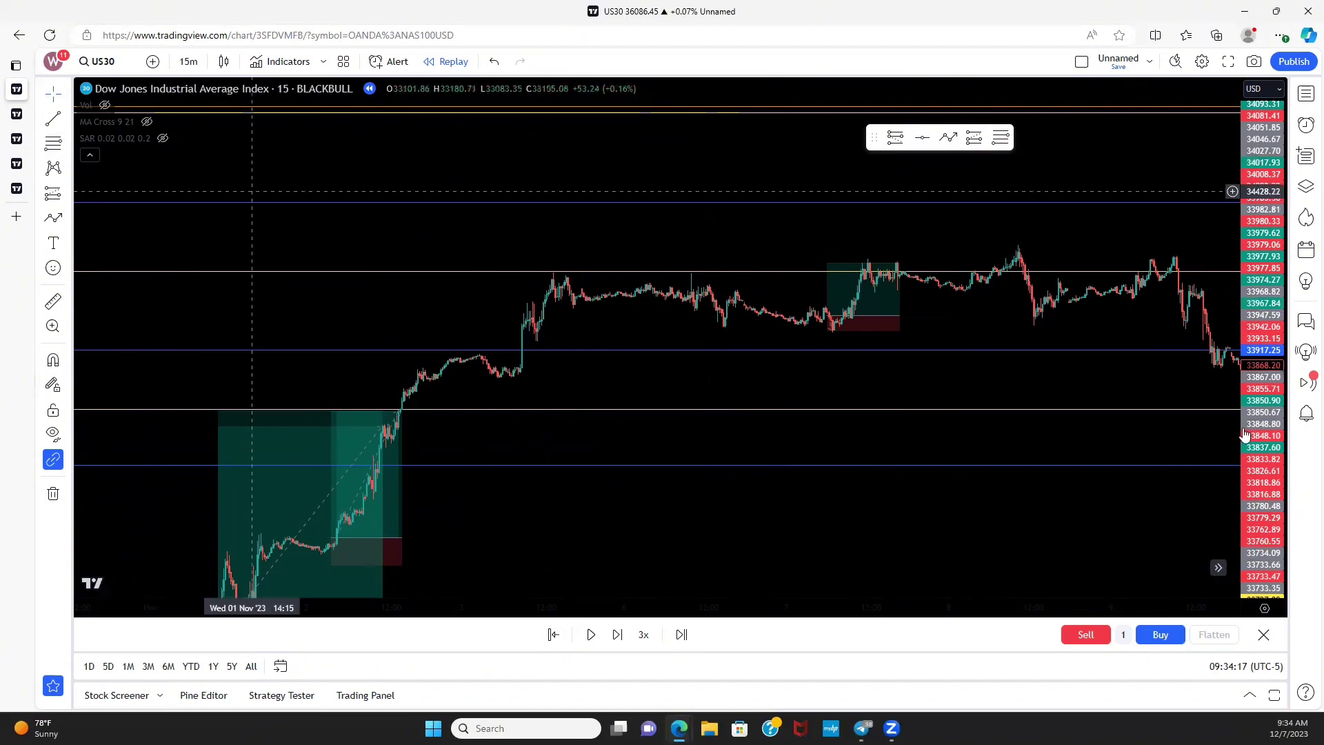
Jump to the latest bars and scroll forward to 1 December
click(1217, 568)
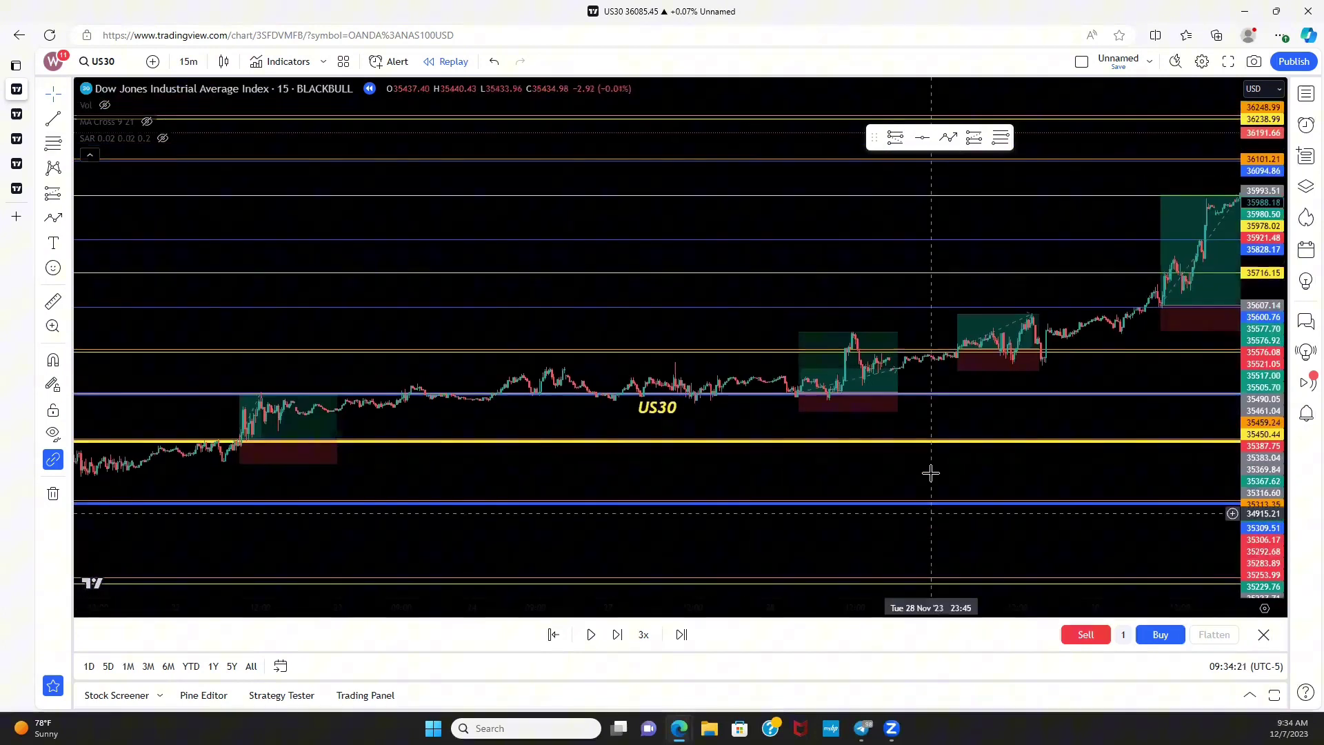
drag(928, 473, 522, 533)
scroll(795, 455, up, 3)
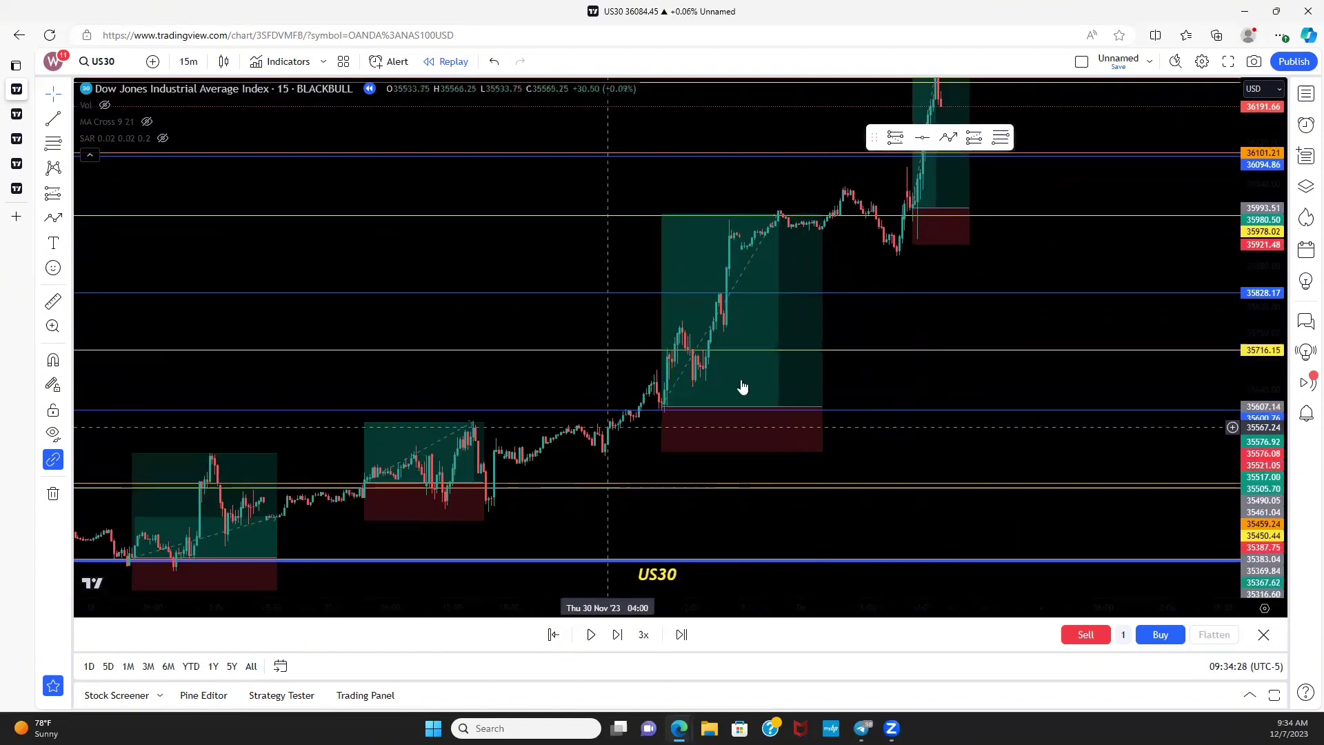
scroll(743, 387, right, 3)
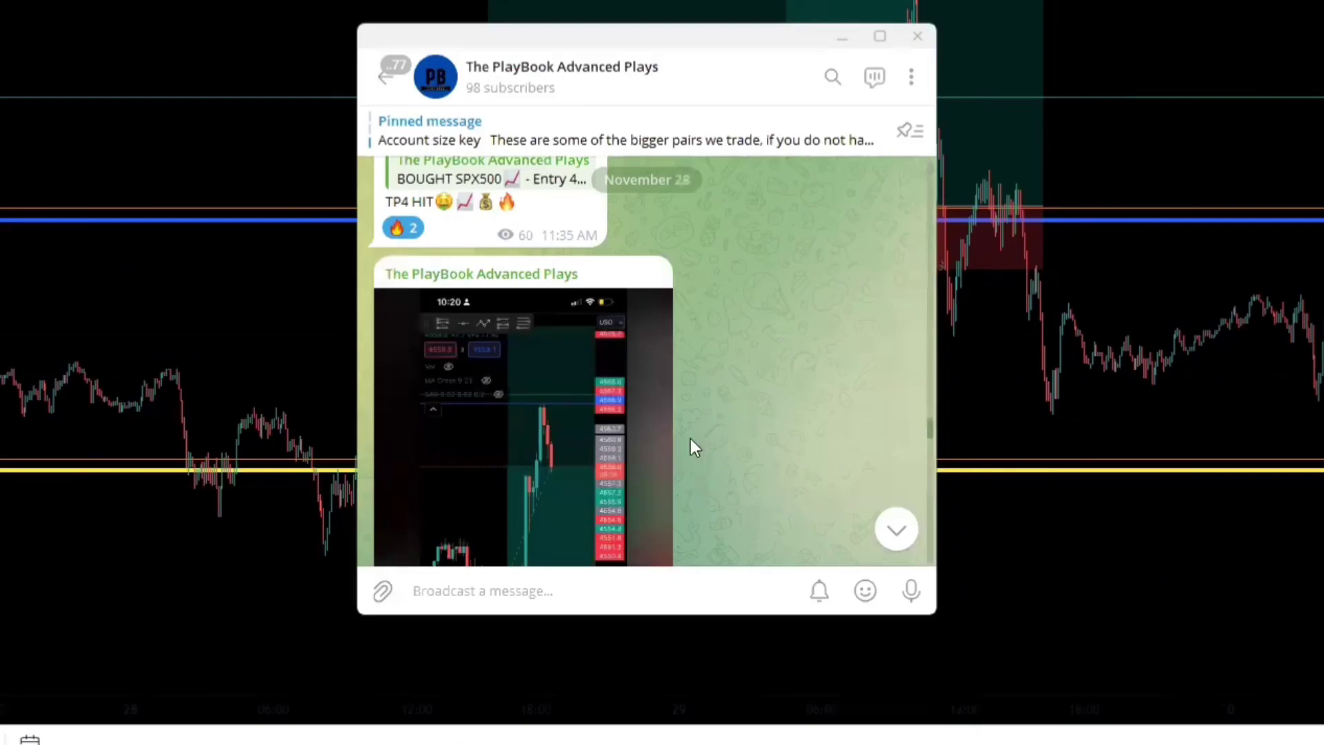
scroll(689, 438, up, 3)
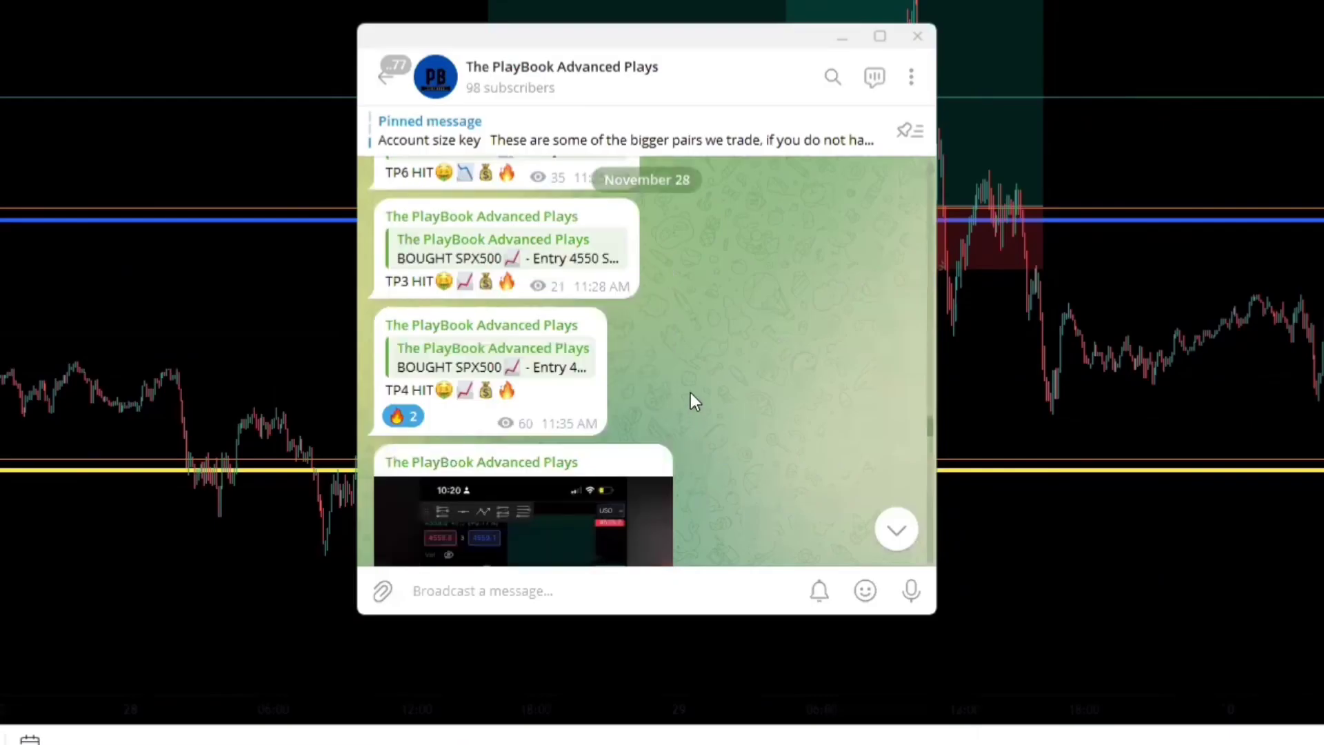
Scroll through the Advanced Plays channel's 28–29 November trade signals
scroll(690, 400, up, 3)
scroll(693, 394, up, 2)
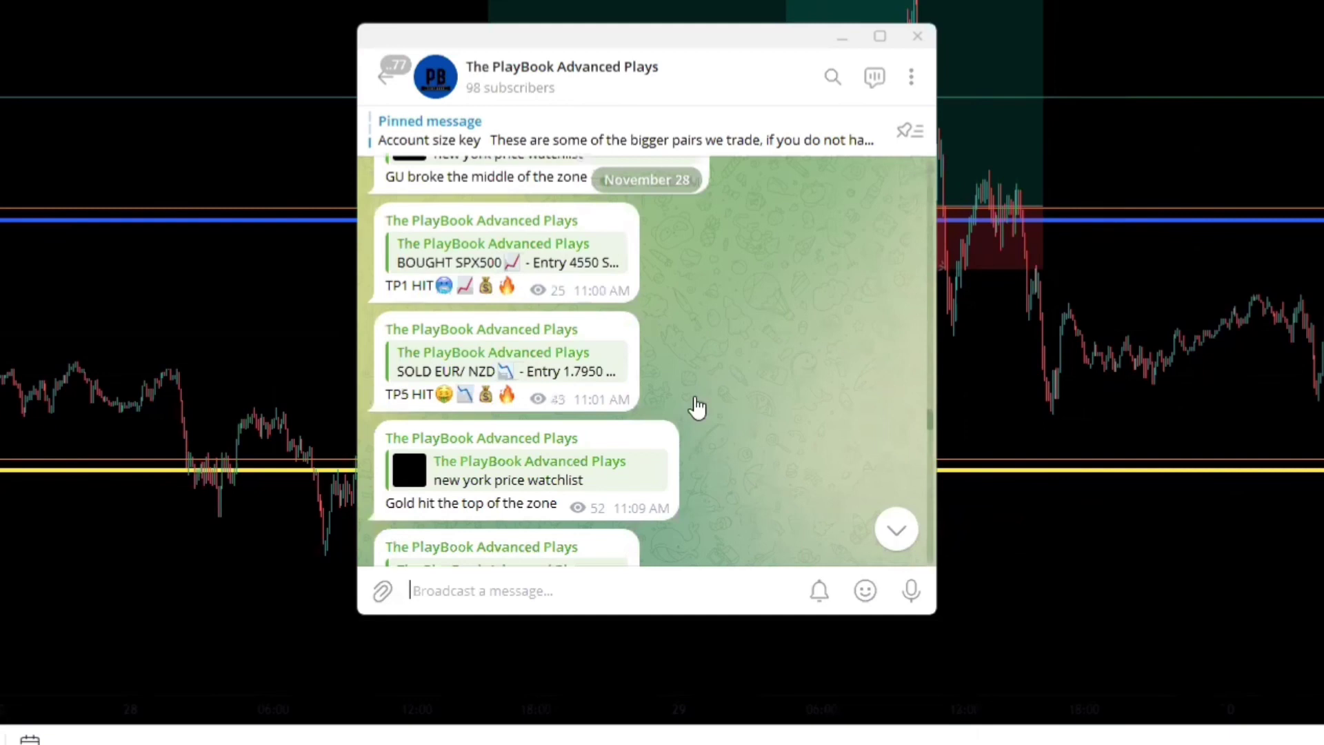
scroll(701, 411, up, 5)
scroll(702, 414, up, 5)
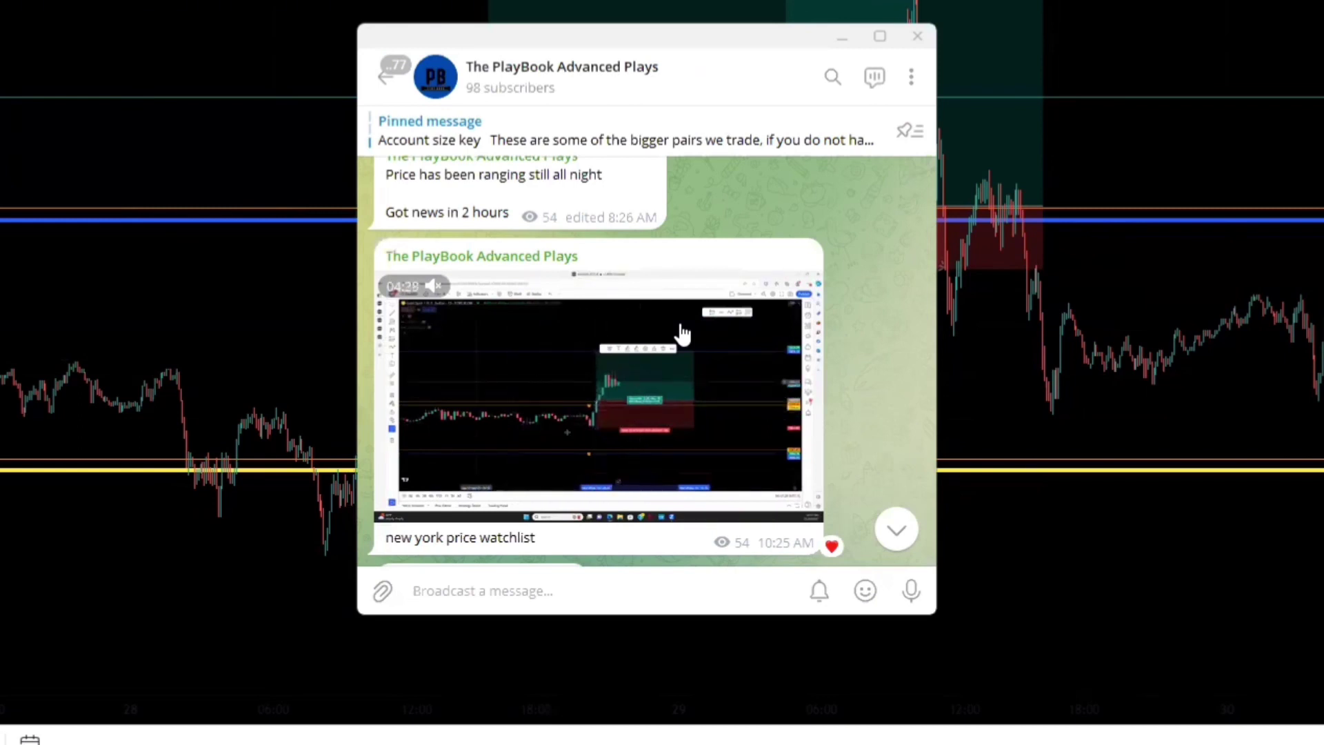
scroll(590, 380, down, 6)
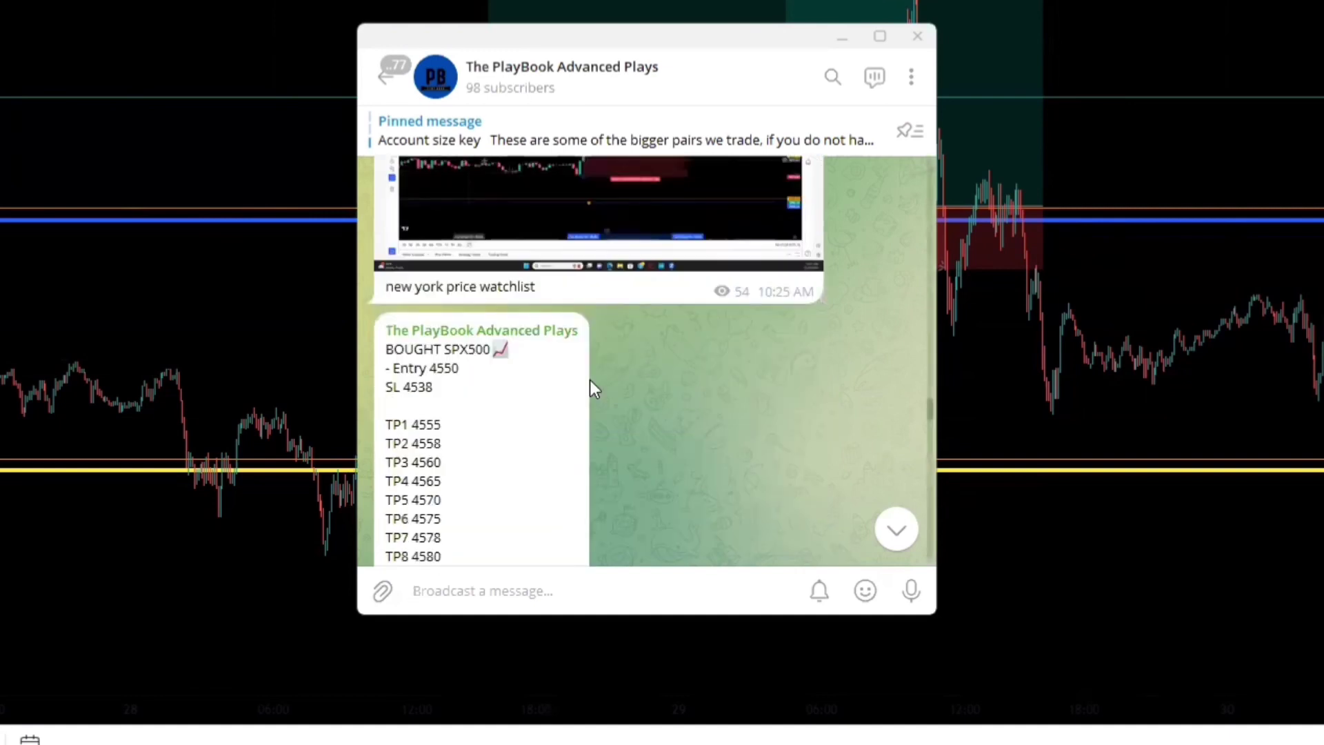
scroll(504, 386, down, 4)
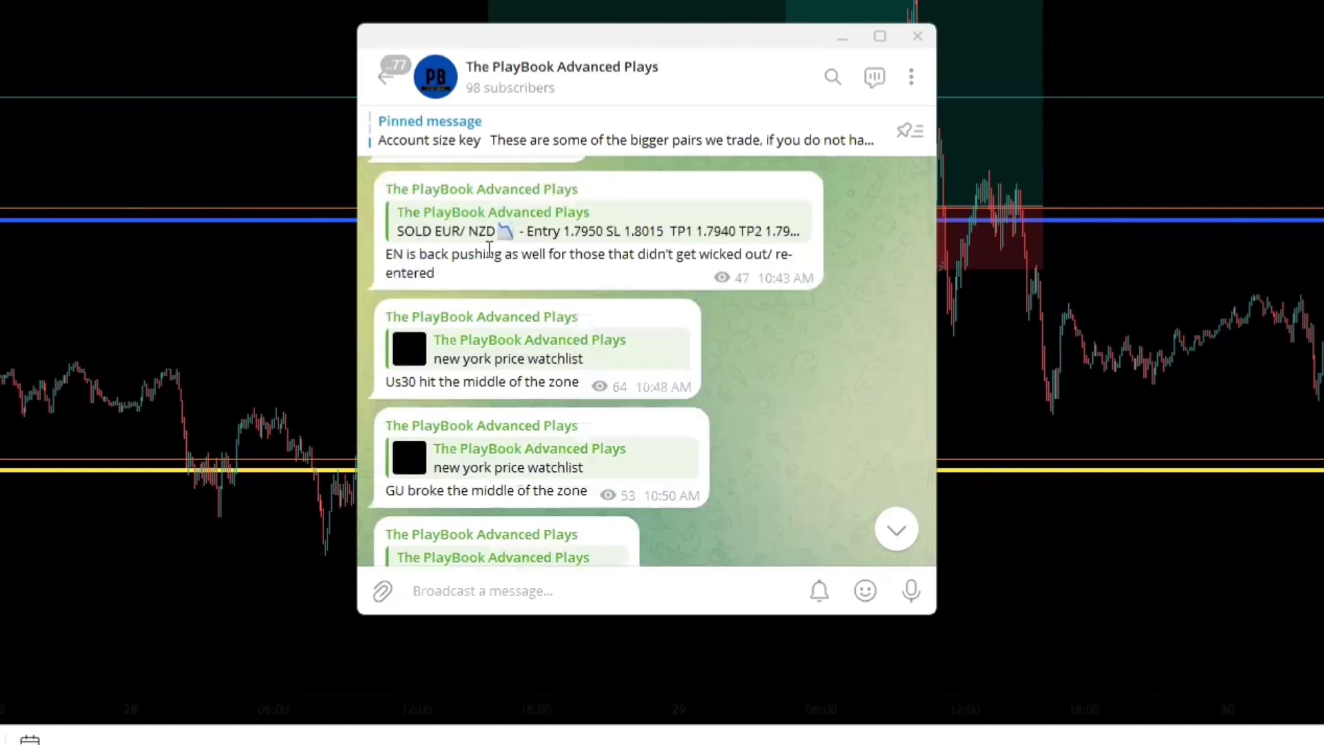
scroll(580, 275, down, 1)
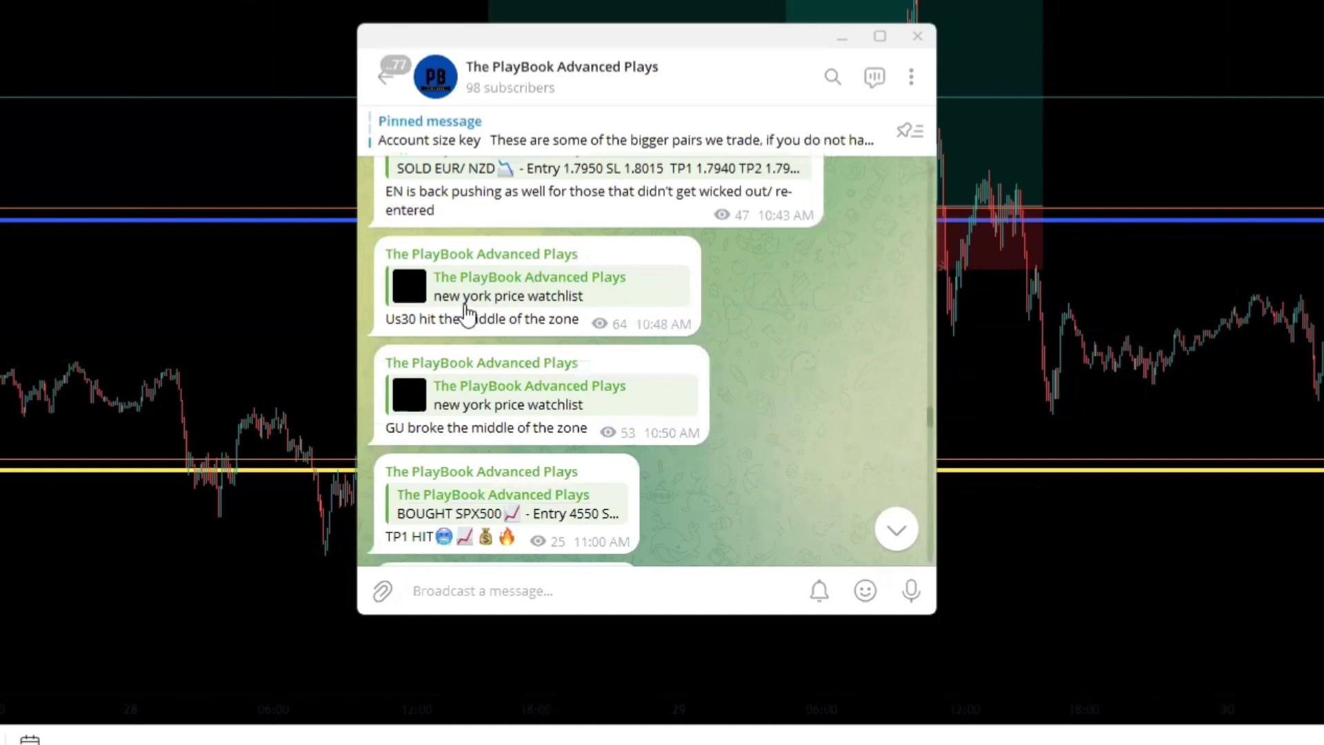
scroll(466, 314, down, 1)
Jump to the original New York price watchlist post, read onward, and open the channel info
click(444, 320)
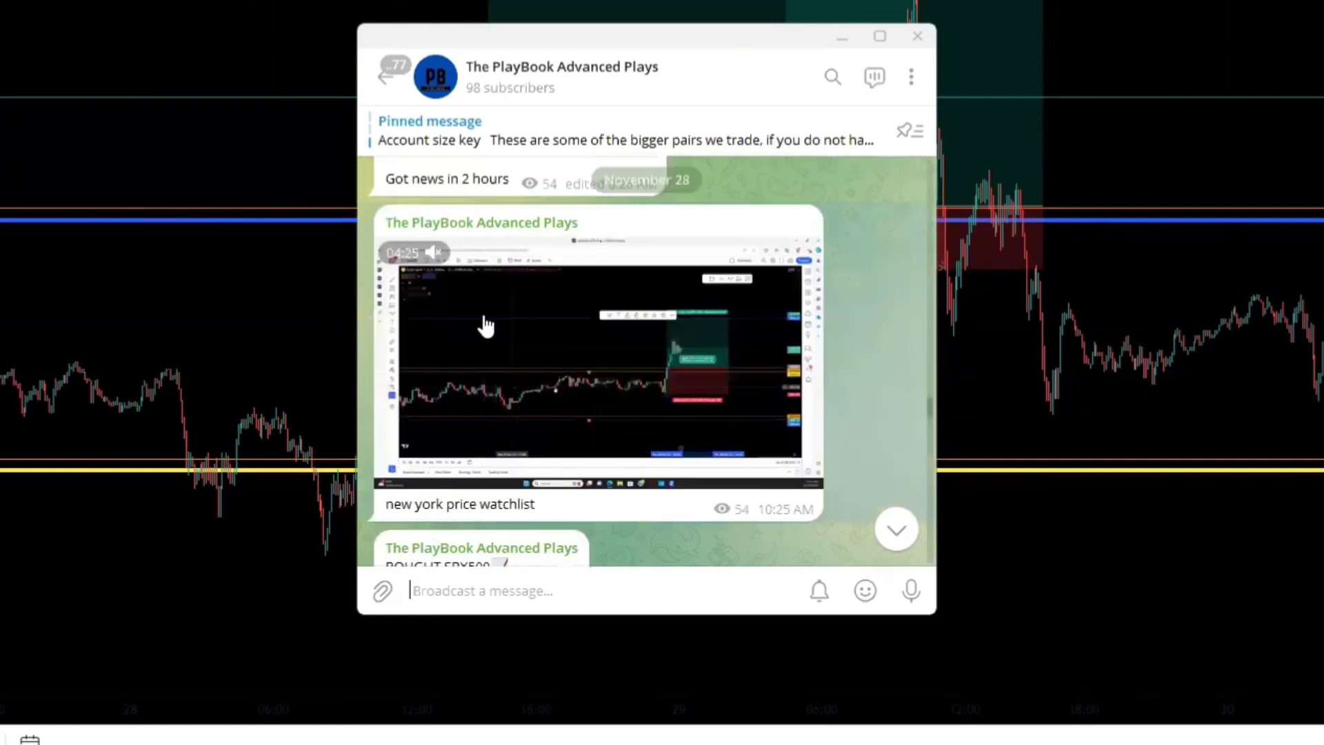
scroll(517, 328, down, 4)
scroll(555, 359, down, 12)
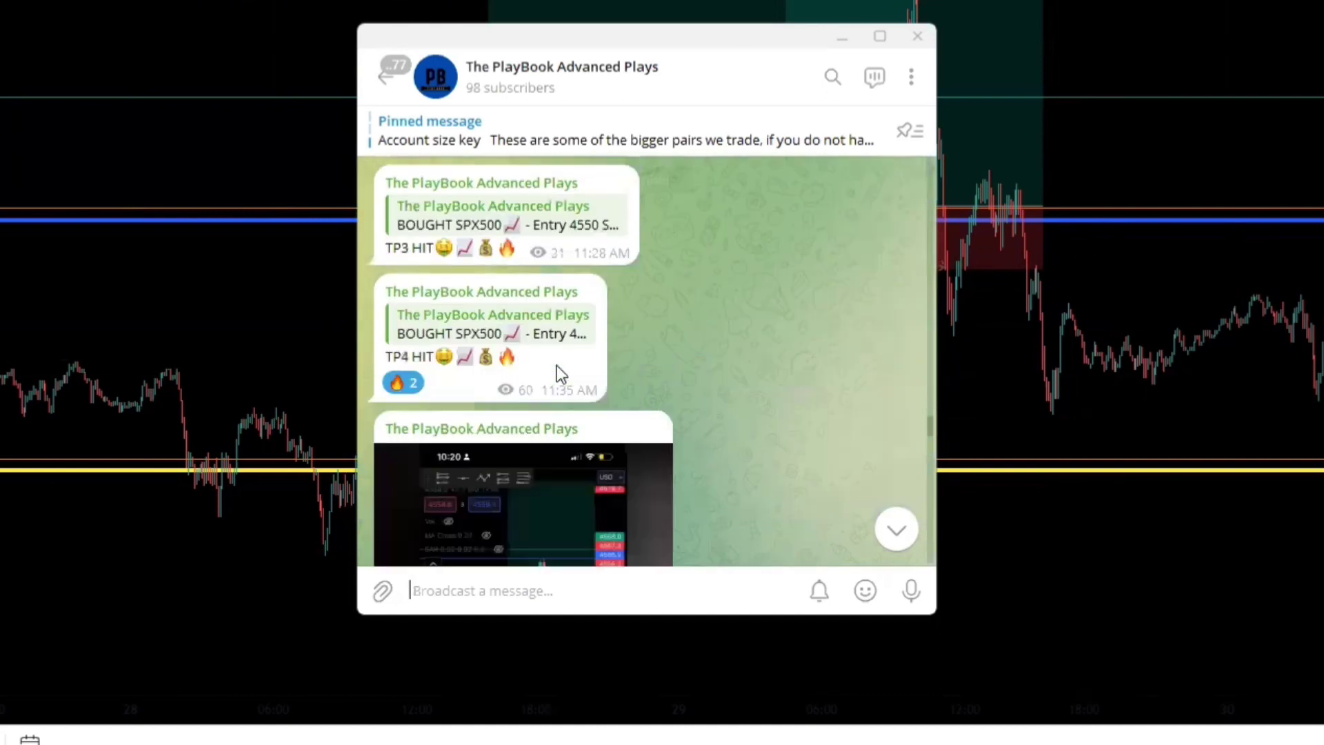
scroll(558, 376, down, 10)
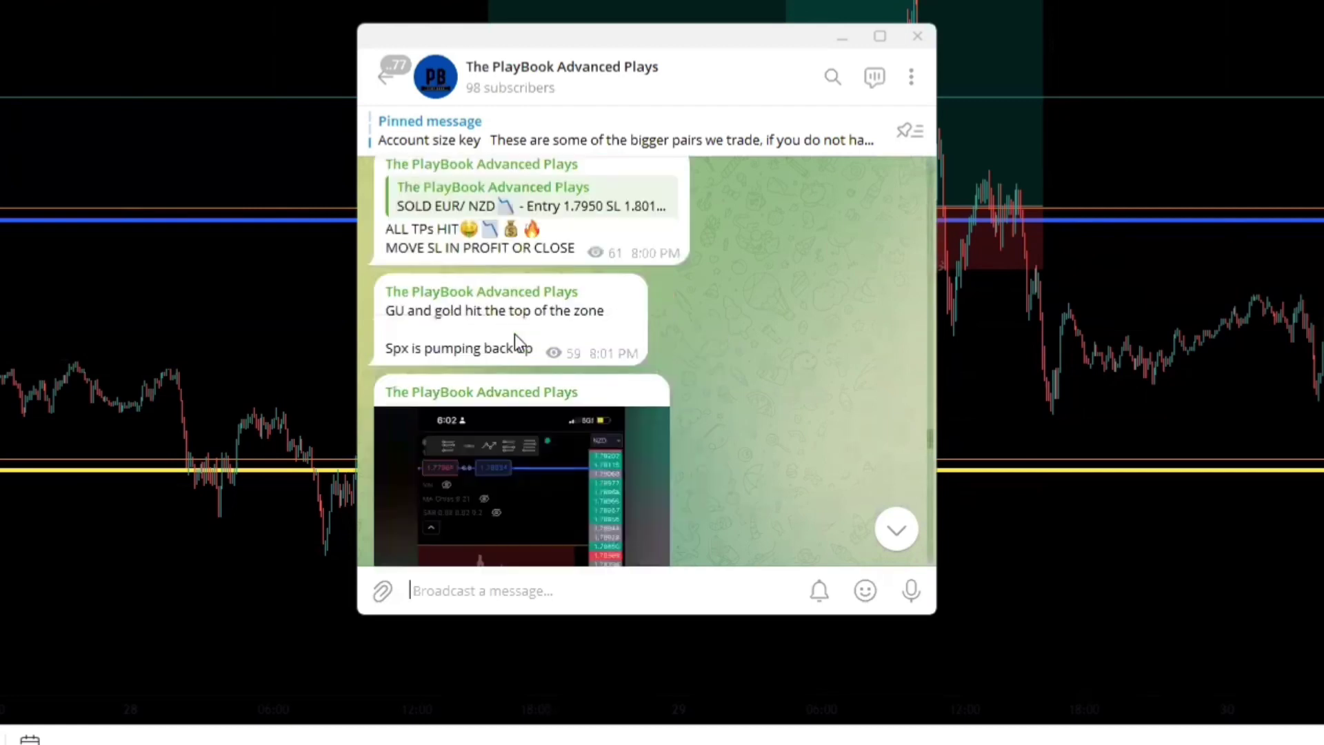
scroll(509, 386, down, 10)
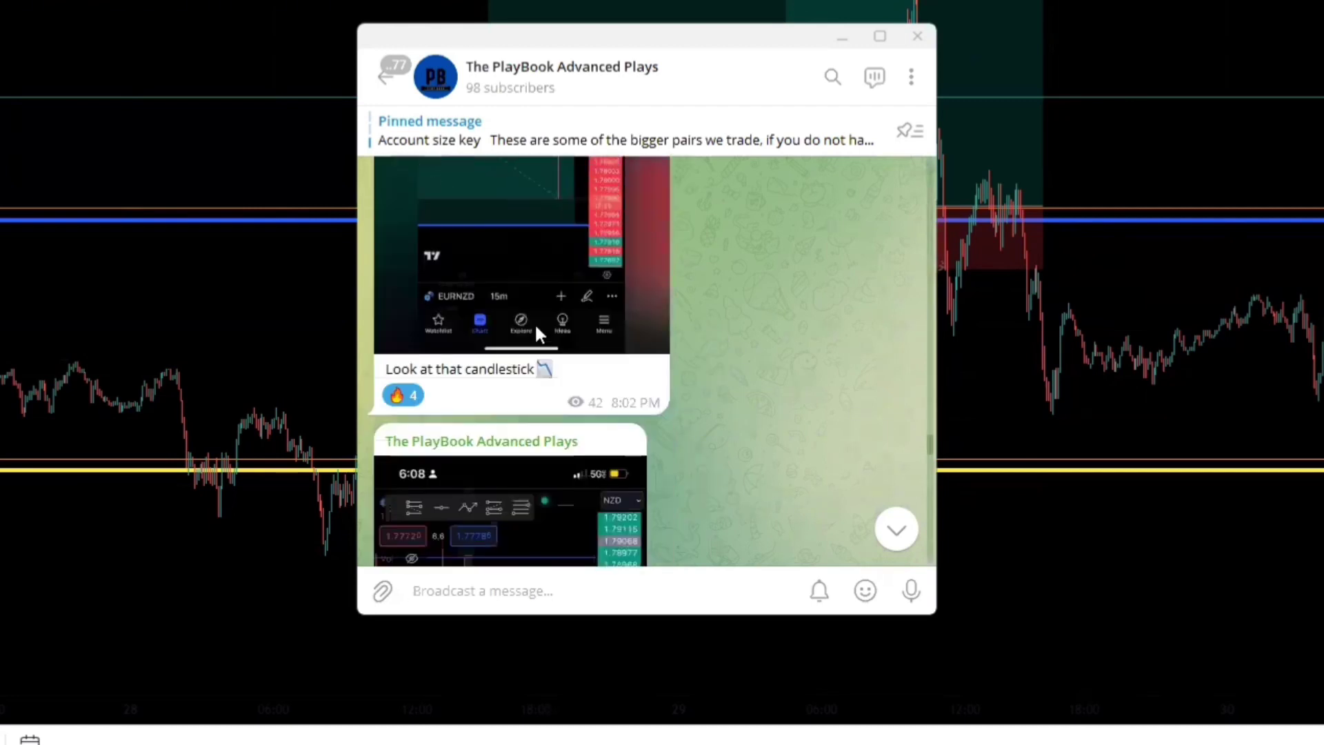
scroll(540, 356, down, 10)
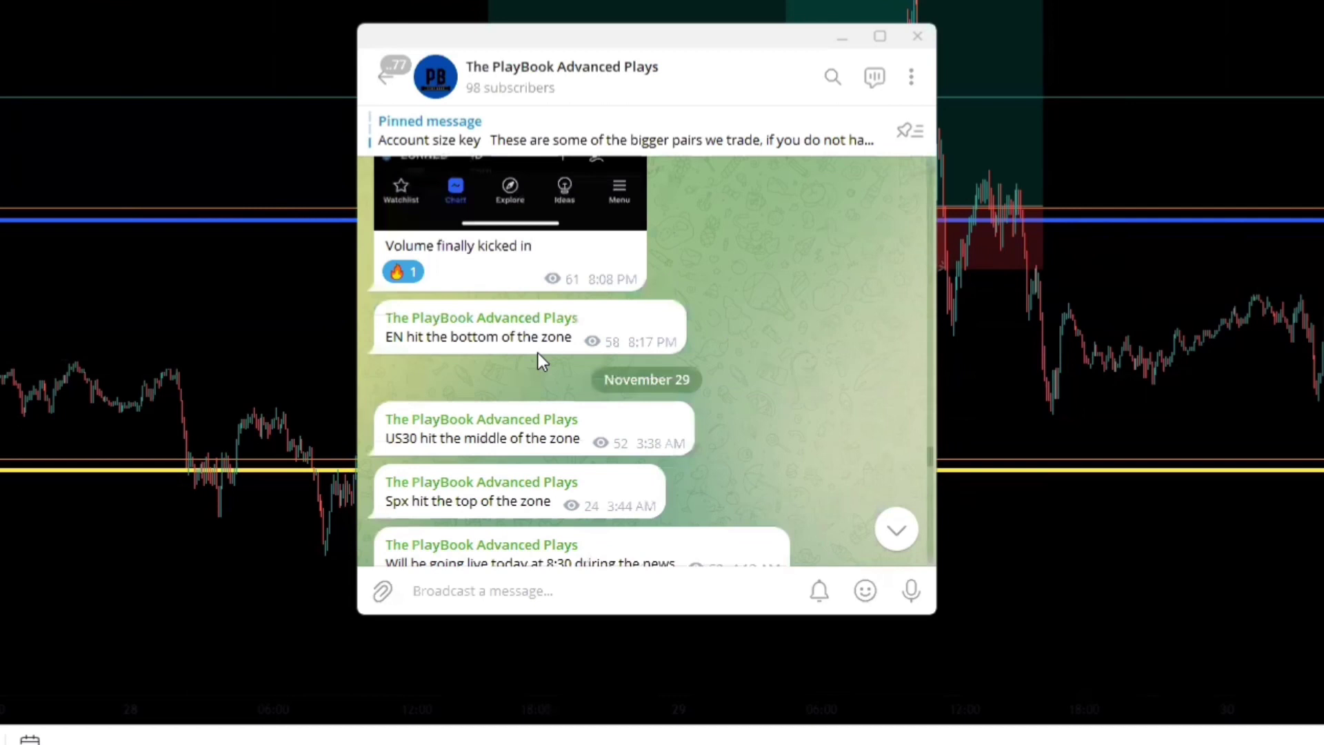
scroll(541, 373, down, 10)
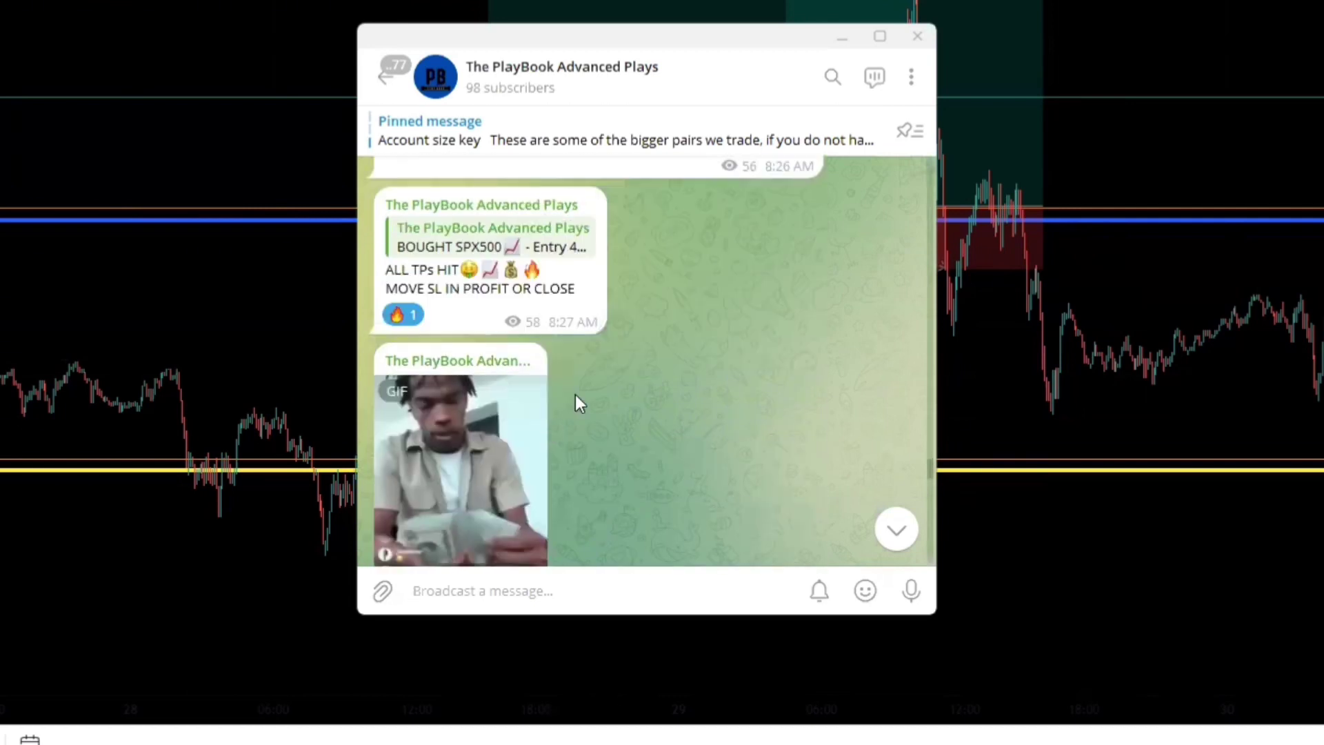
scroll(579, 402, up, 3)
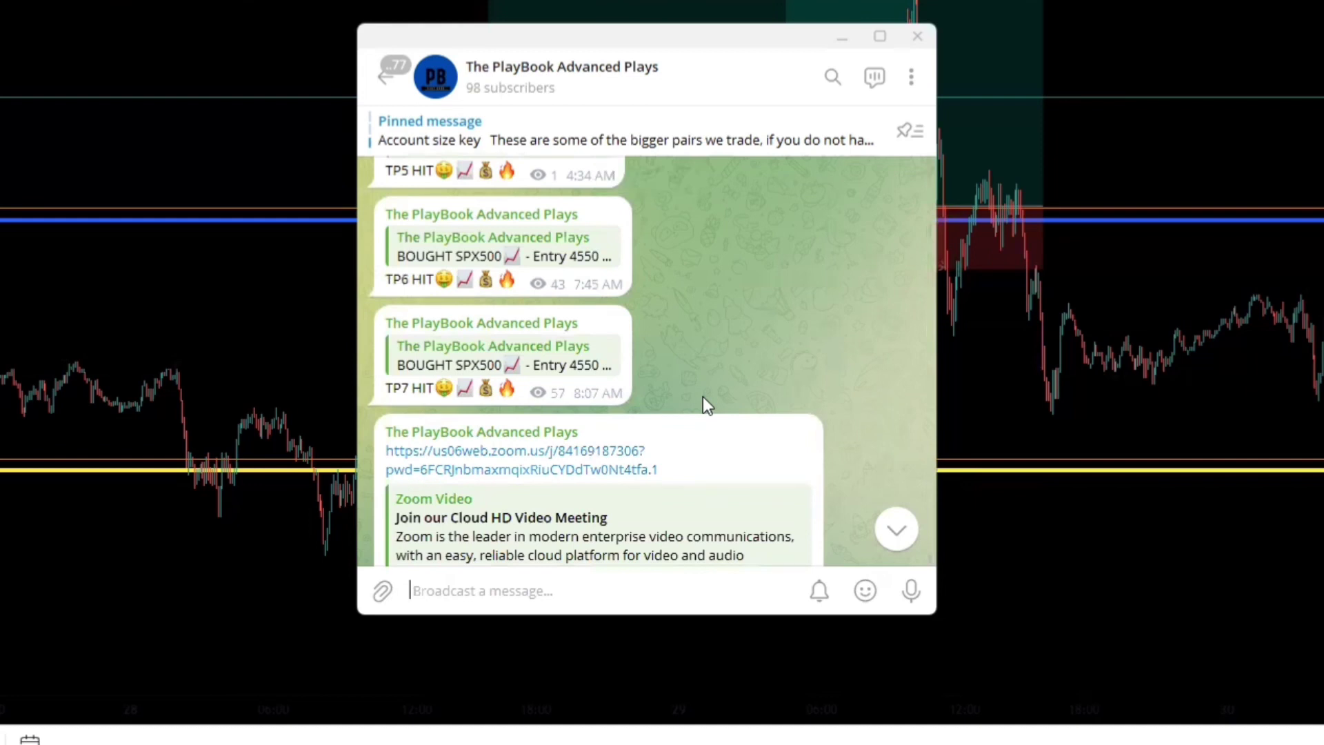
scroll(524, 328, down, 3)
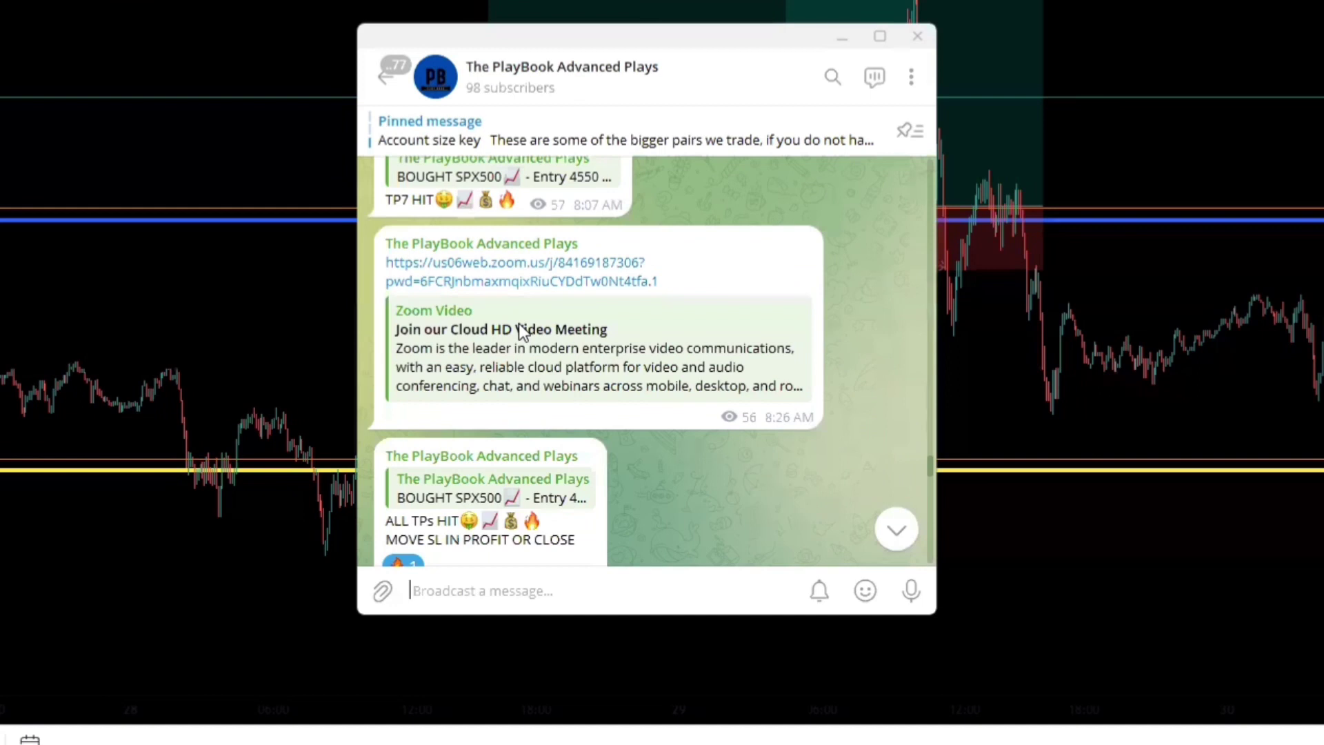
scroll(522, 334, down, 5)
click(606, 95)
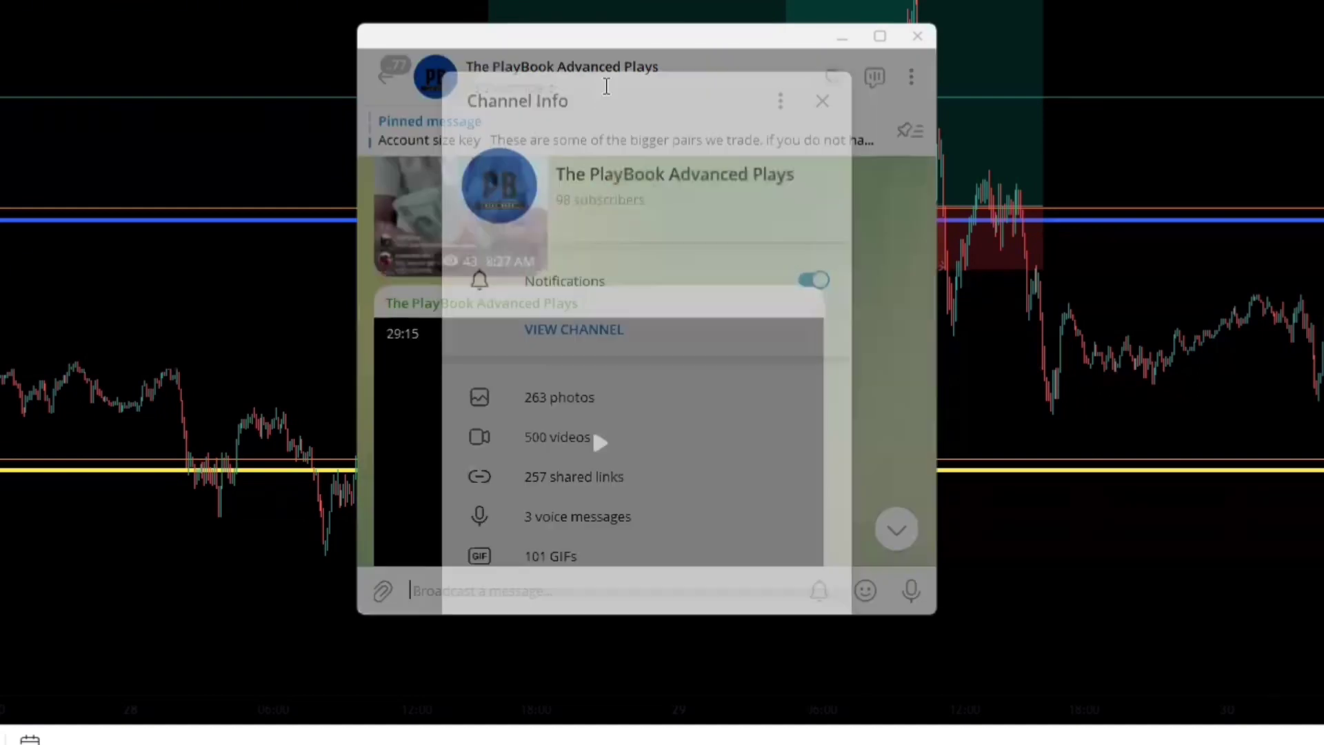
Scroll the channel's 500 shared videos back to May 2022, close the gallery and minimise Telegram
click(591, 440)
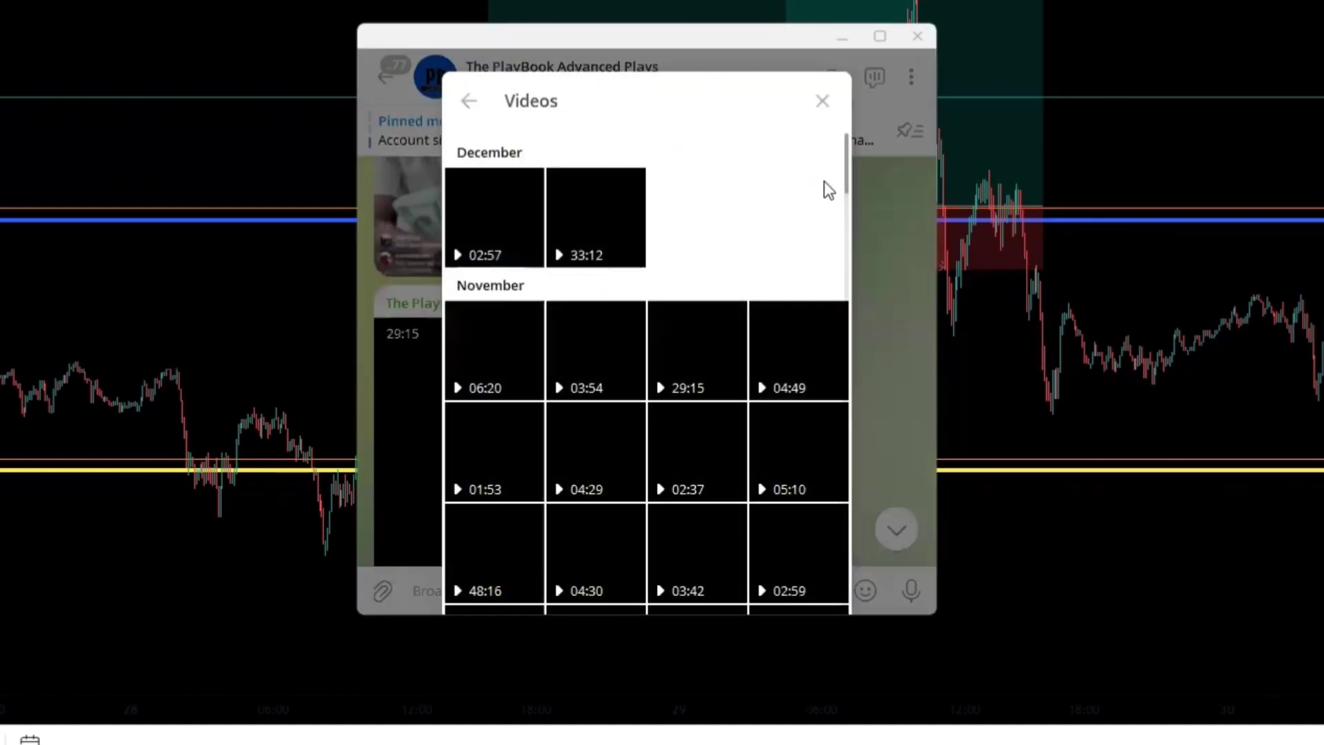
scroll(849, 163, down, 6)
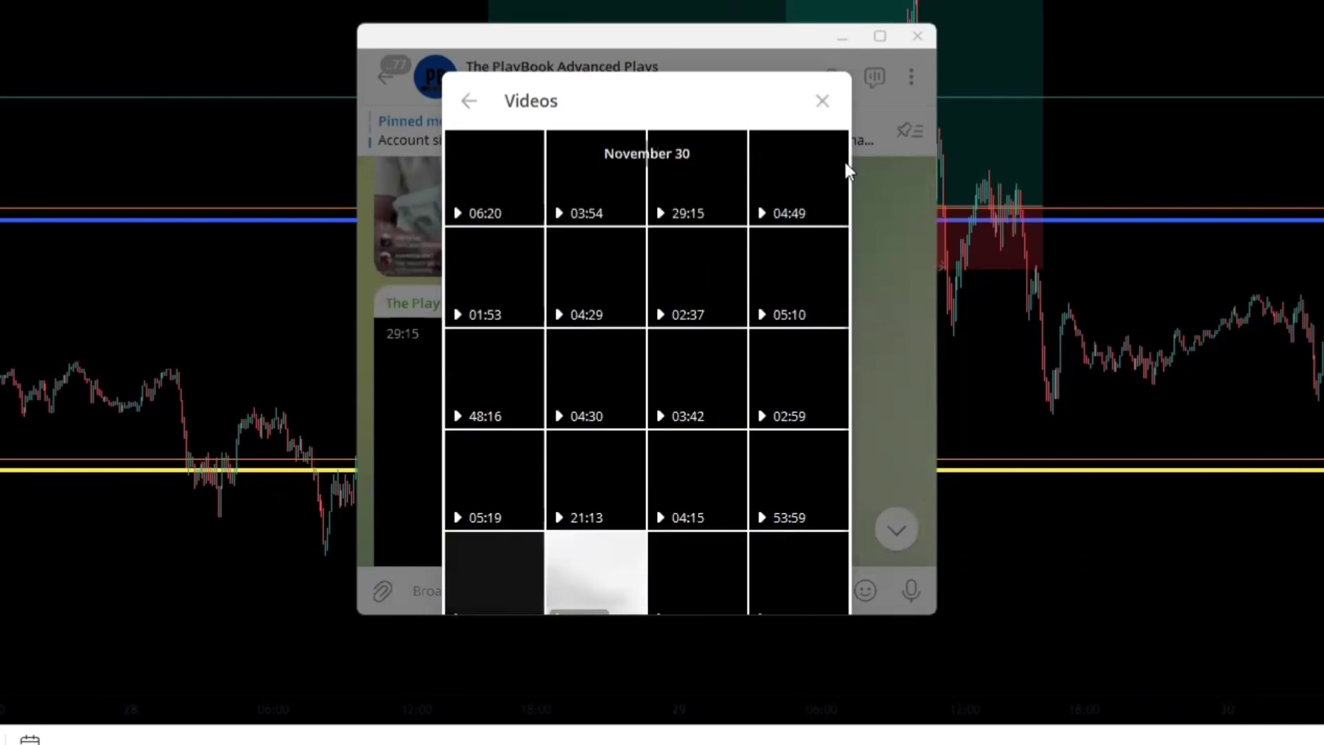
scroll(824, 235, down, 8)
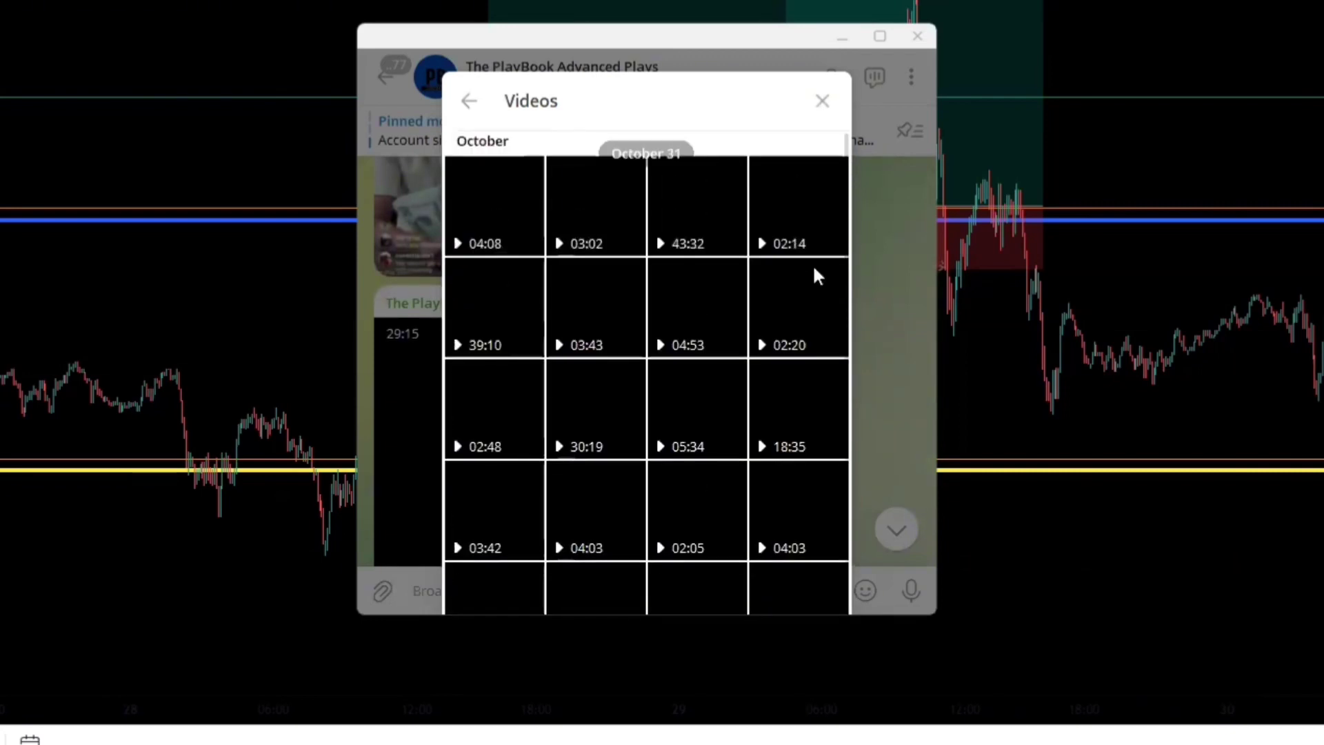
scroll(812, 417, down, 15)
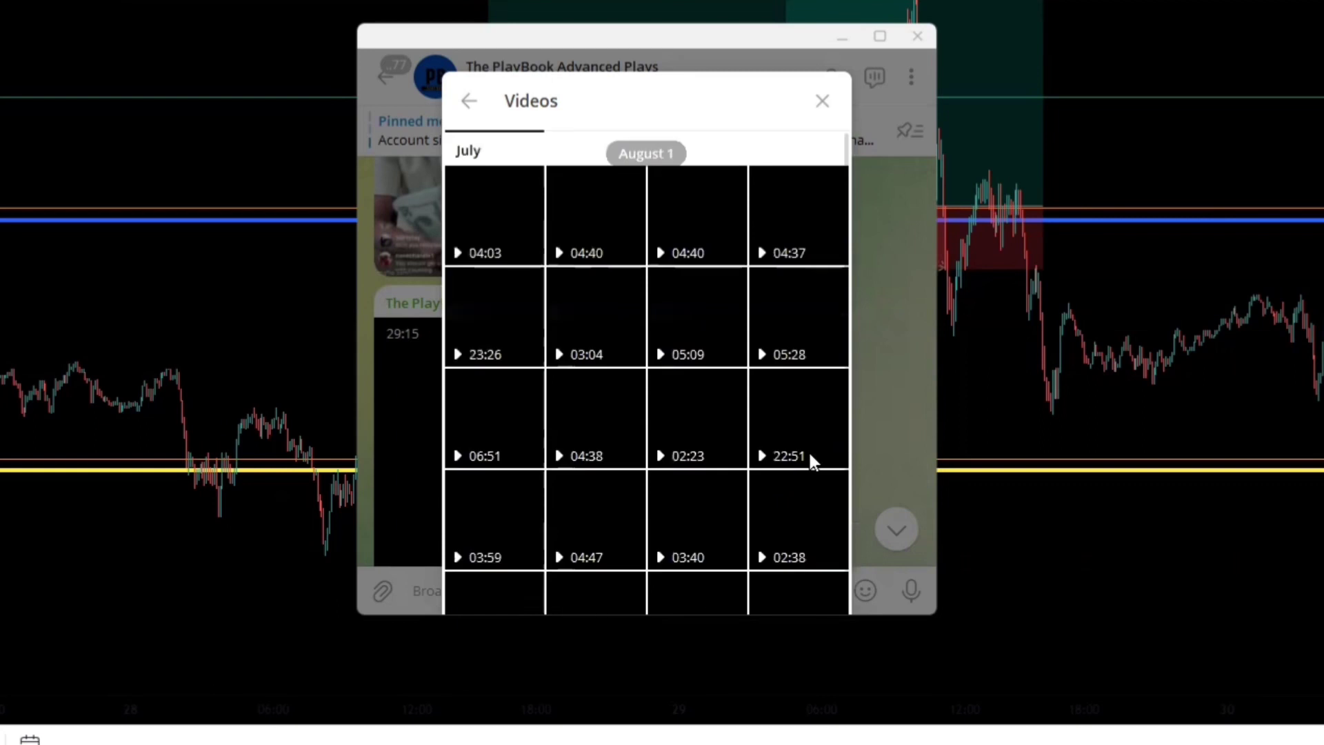
scroll(810, 521, down, 15)
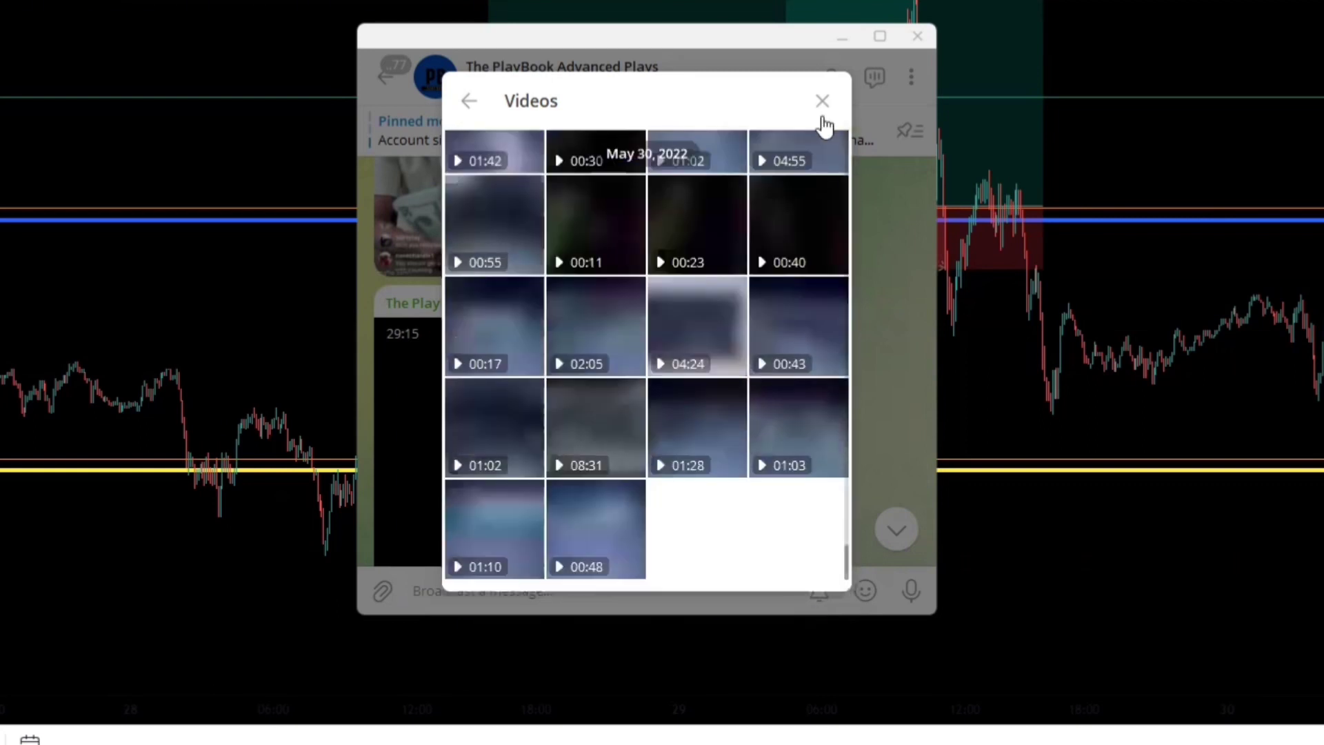
click(823, 102)
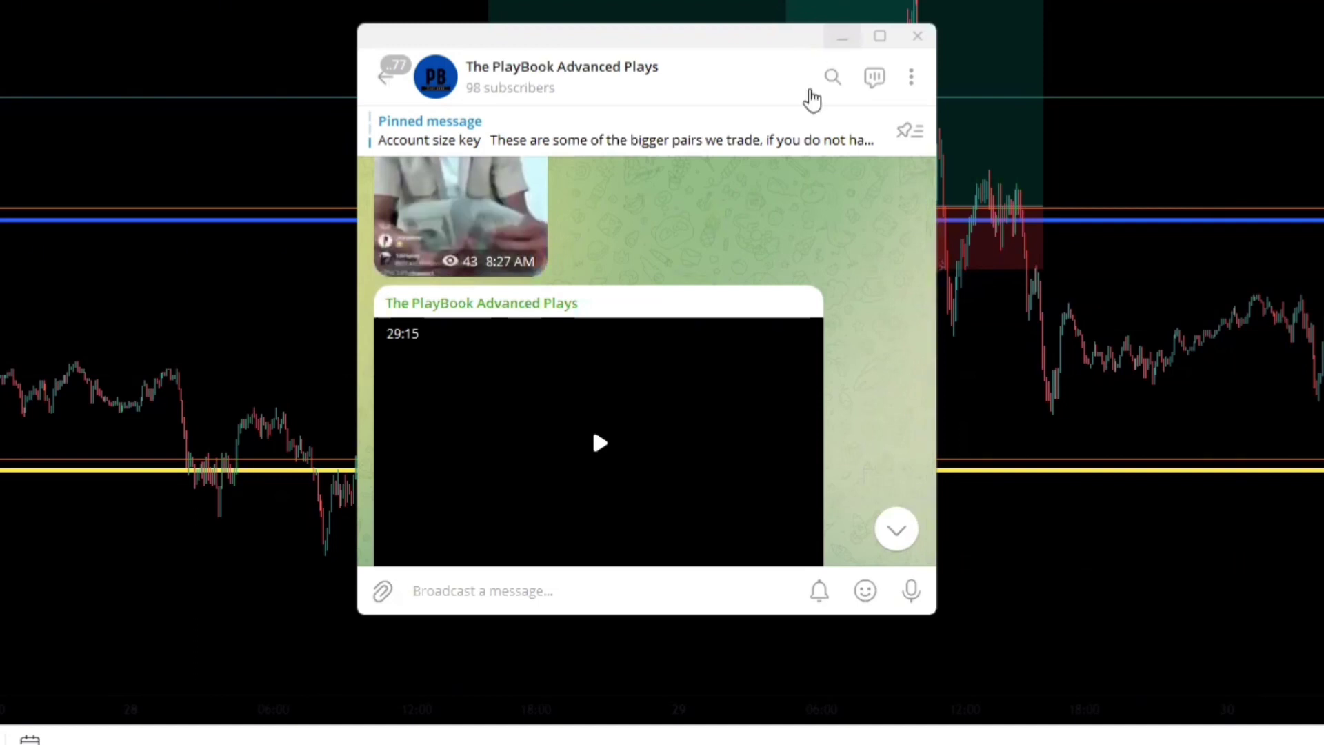
click(965, 616)
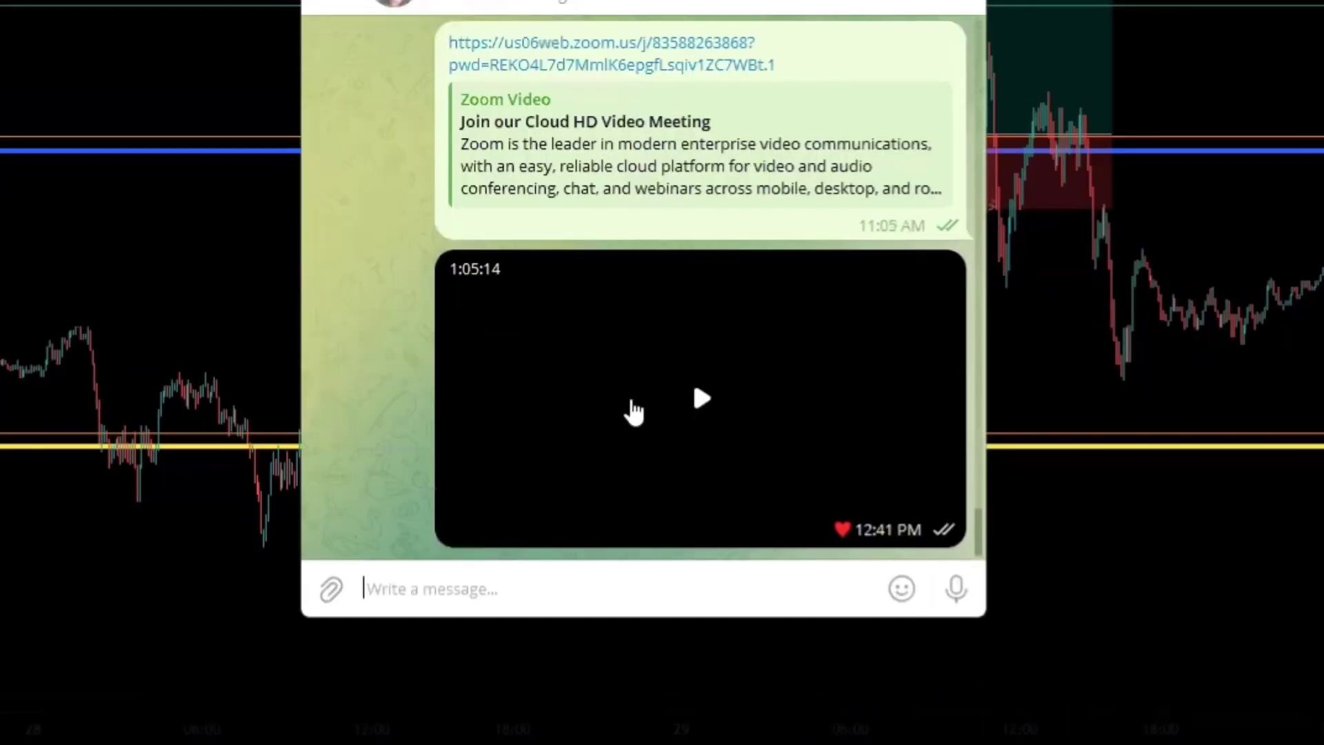
Review the direct chat's Zoom link and hour-long video, then minimise Telegram to show the US30 chart
scroll(605, 227, up, 1)
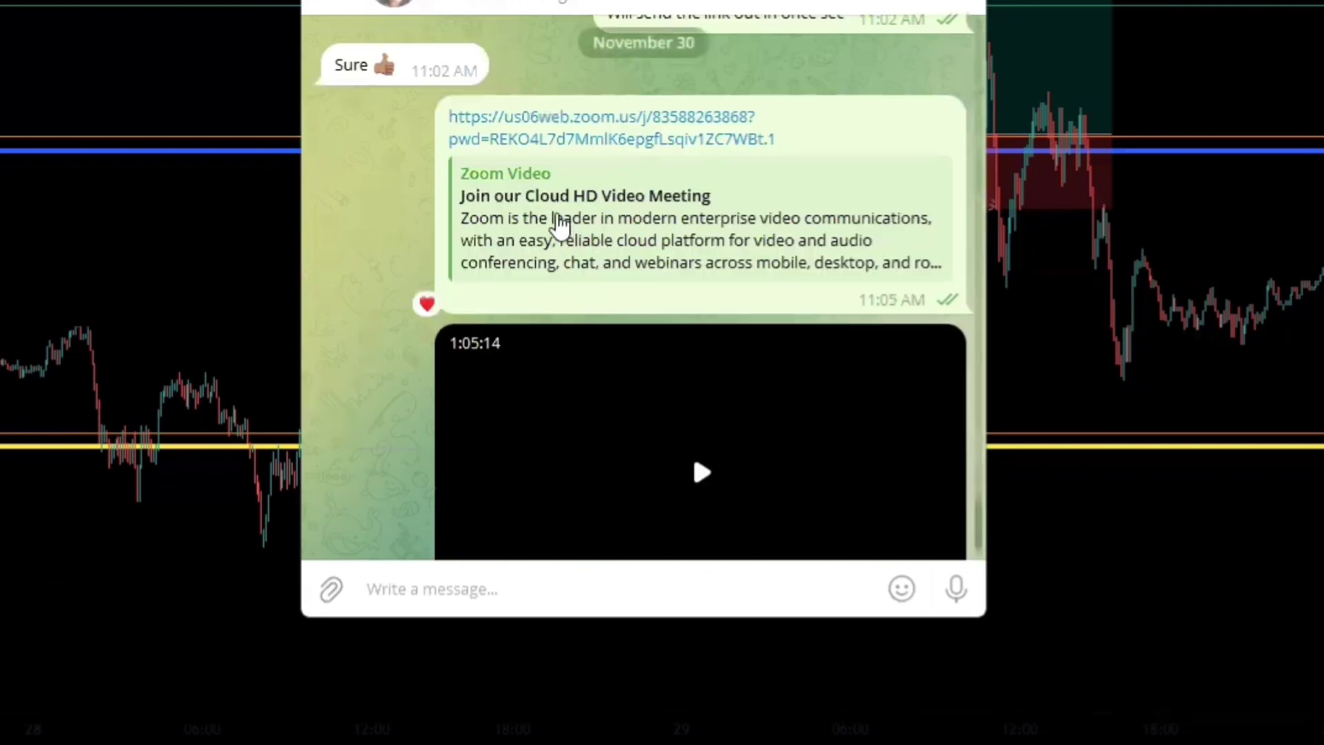
scroll(558, 233, down, 1)
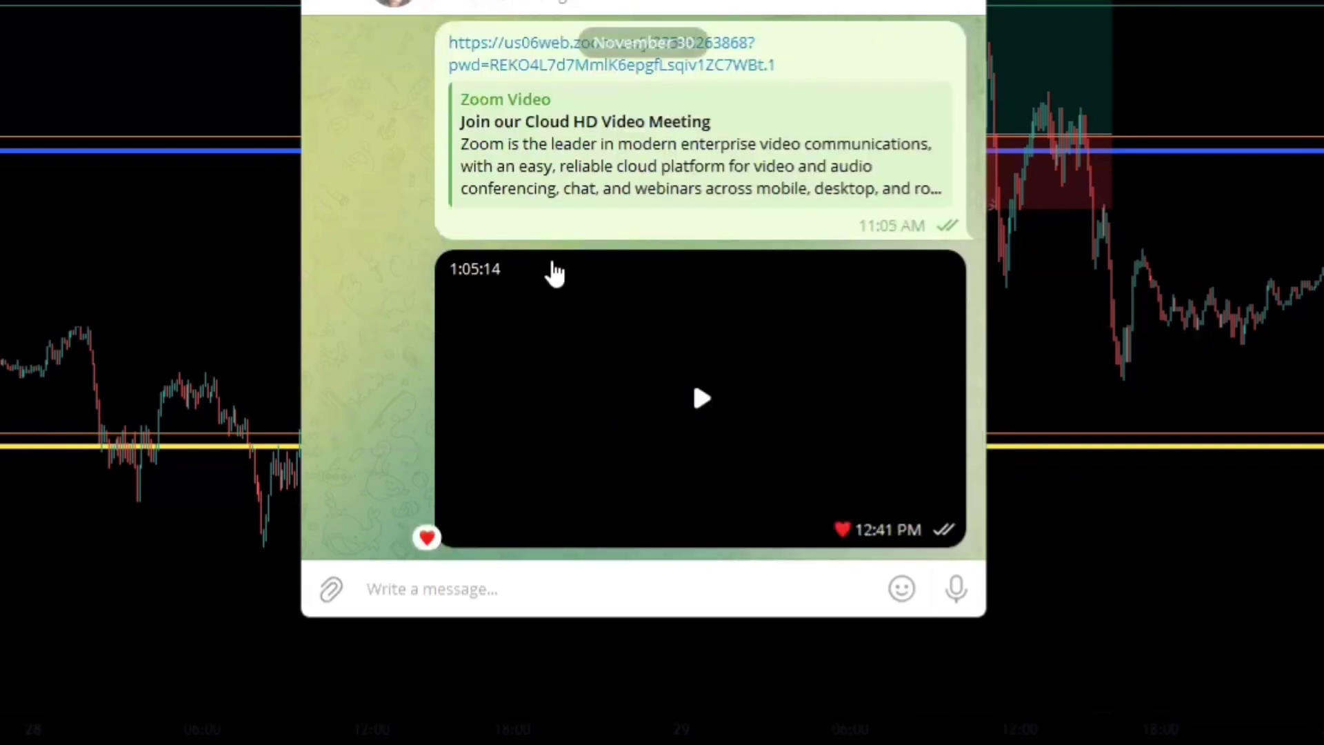
scroll(697, 434, up, 5)
scroll(661, 399, down, 5)
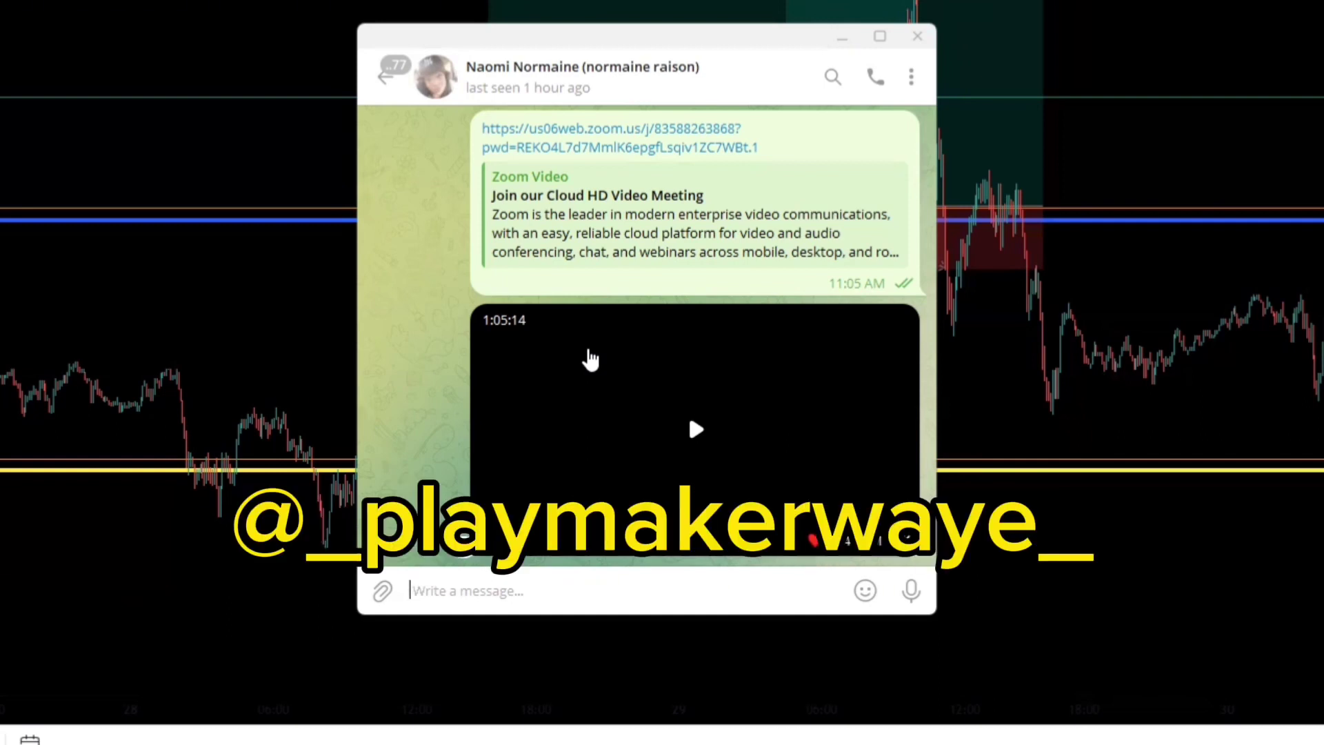
click(844, 40)
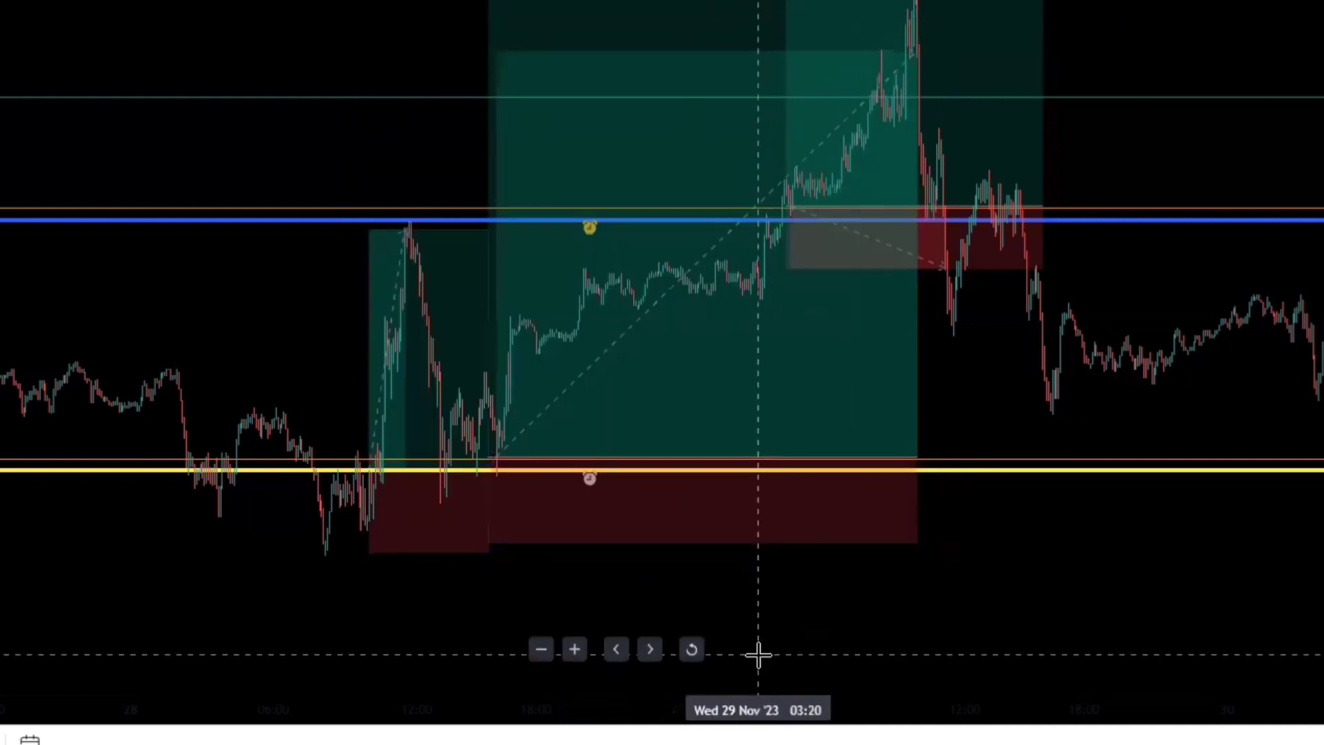